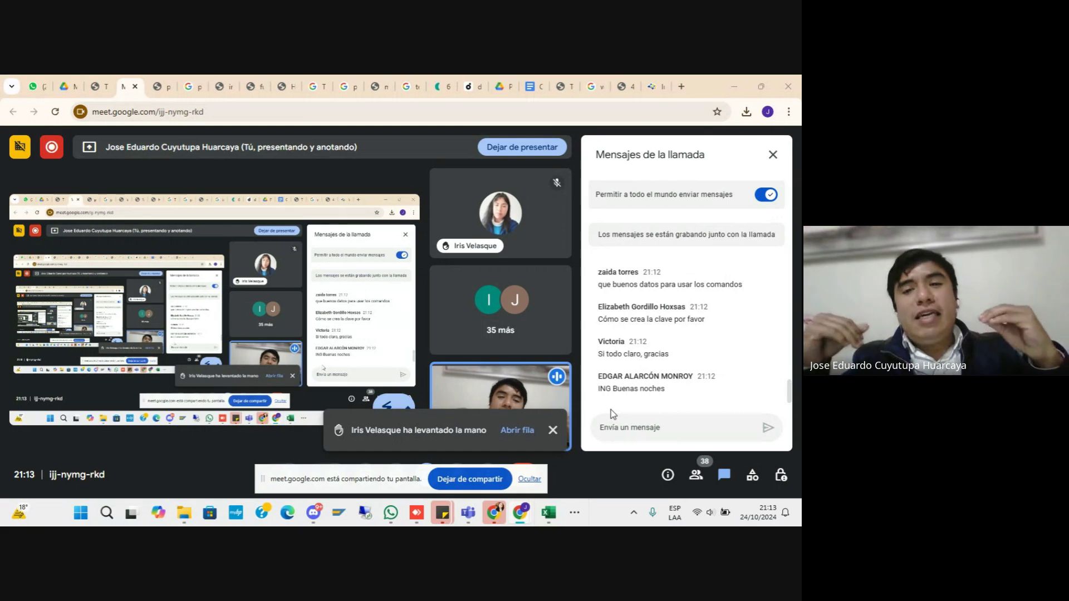
- Dismiss the raised-hand notification and open the Windows Configuración app from a system search, returning to the Meet call
click(553, 431)
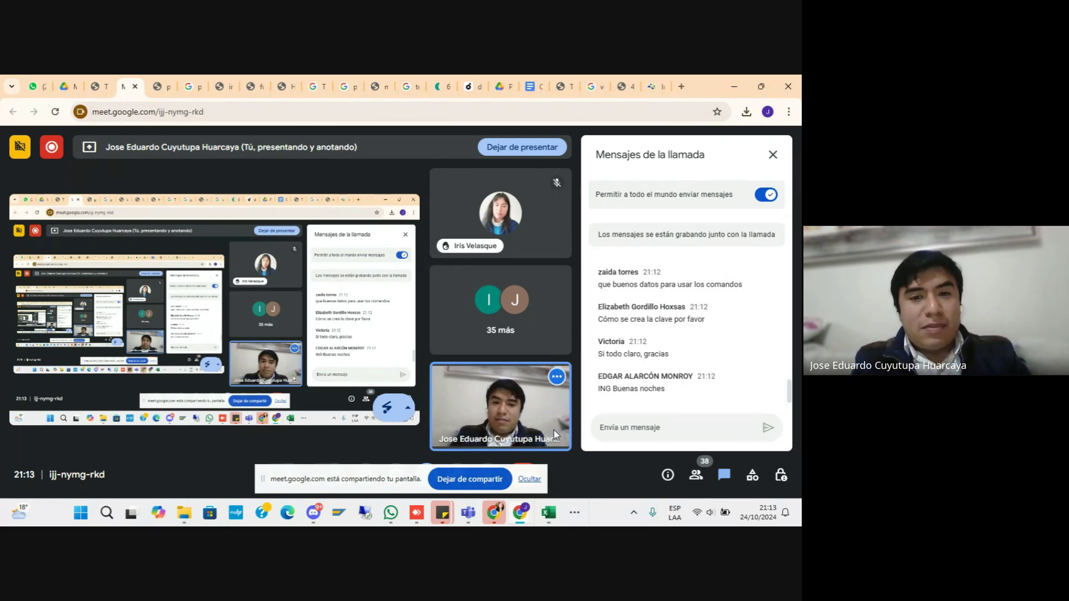
key(super)
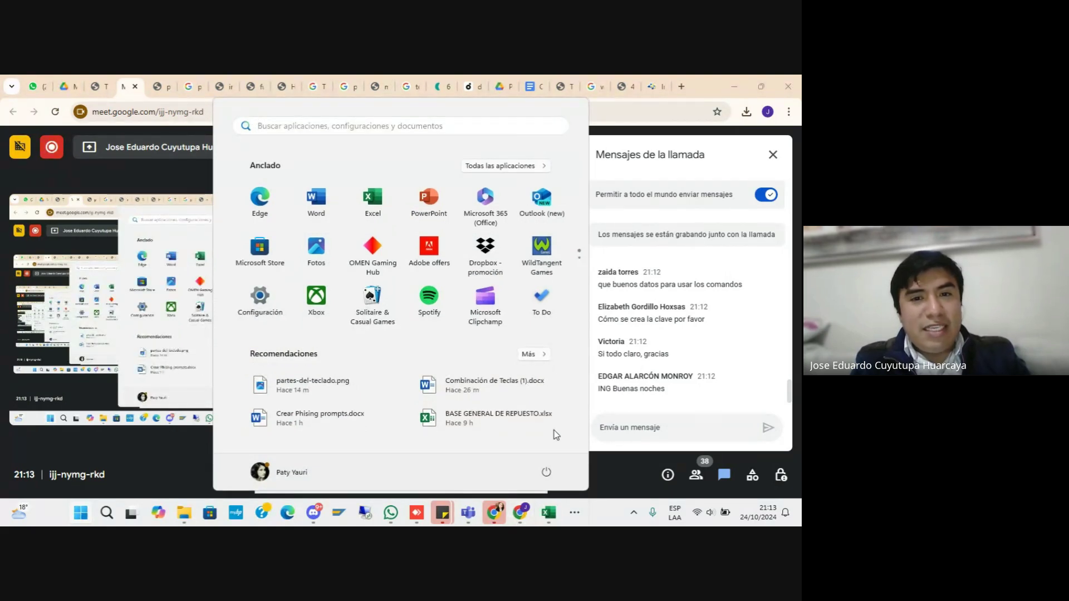
text(CONFI)
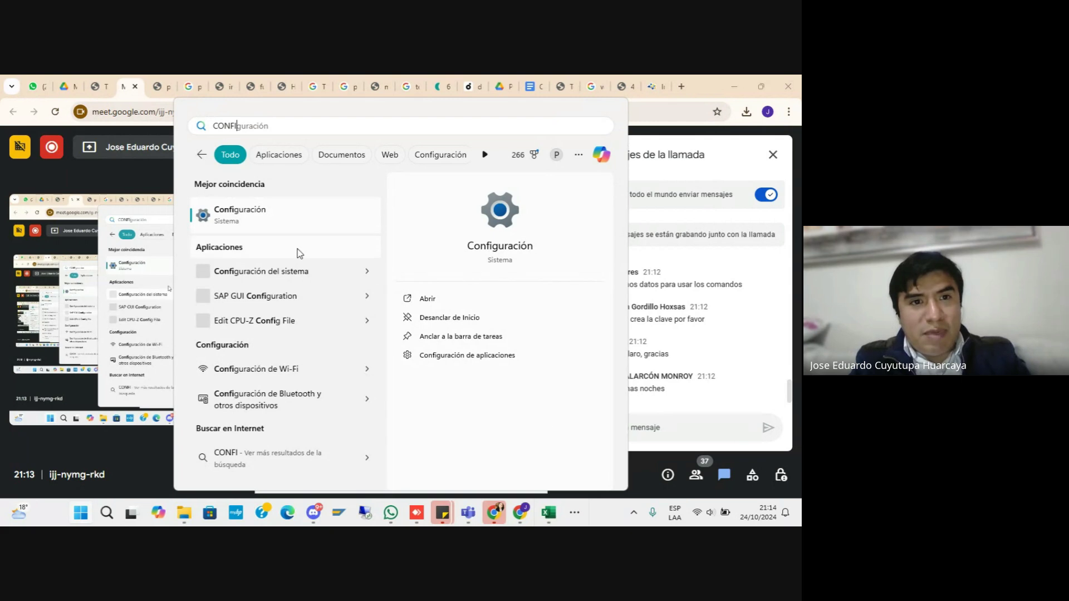
click(249, 217)
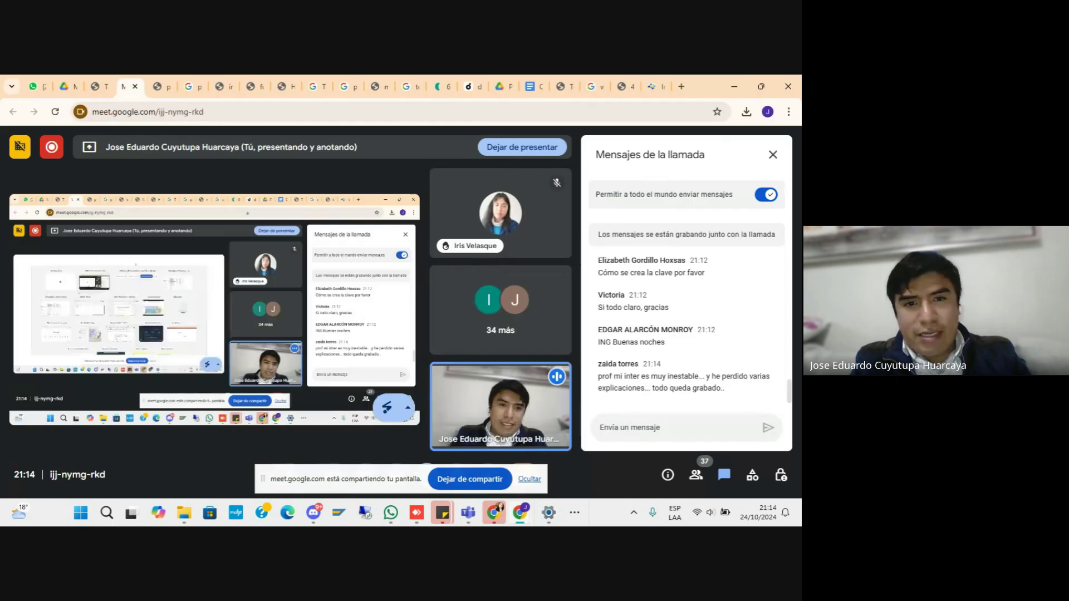
key(alt+Tab)
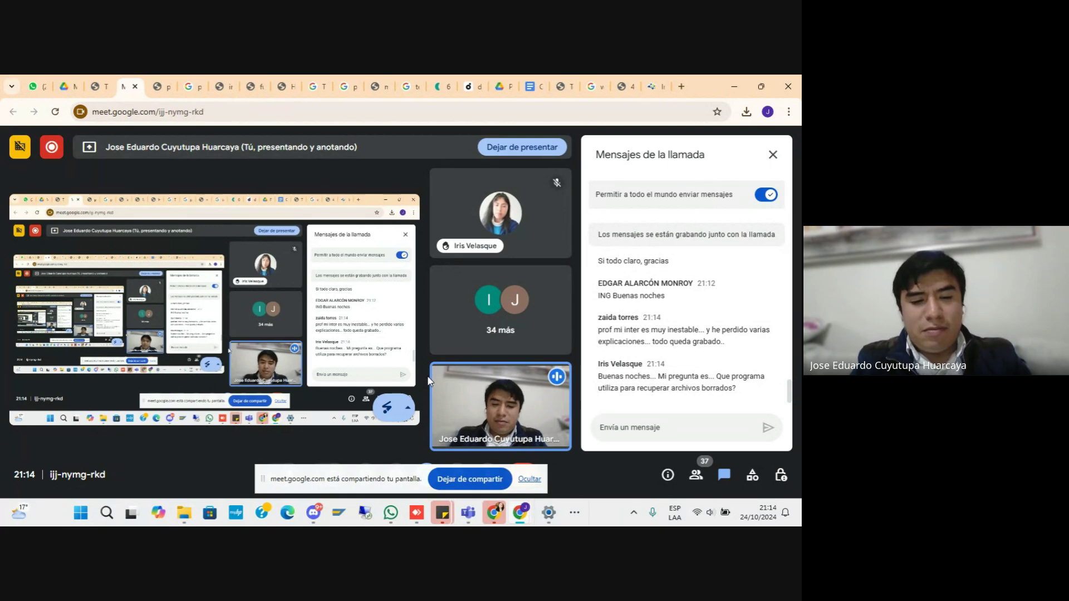
- Search Google for MAGIC TOOLS in a new browser tab and return to the Meet call
click(685, 87)
text(MAGIC )
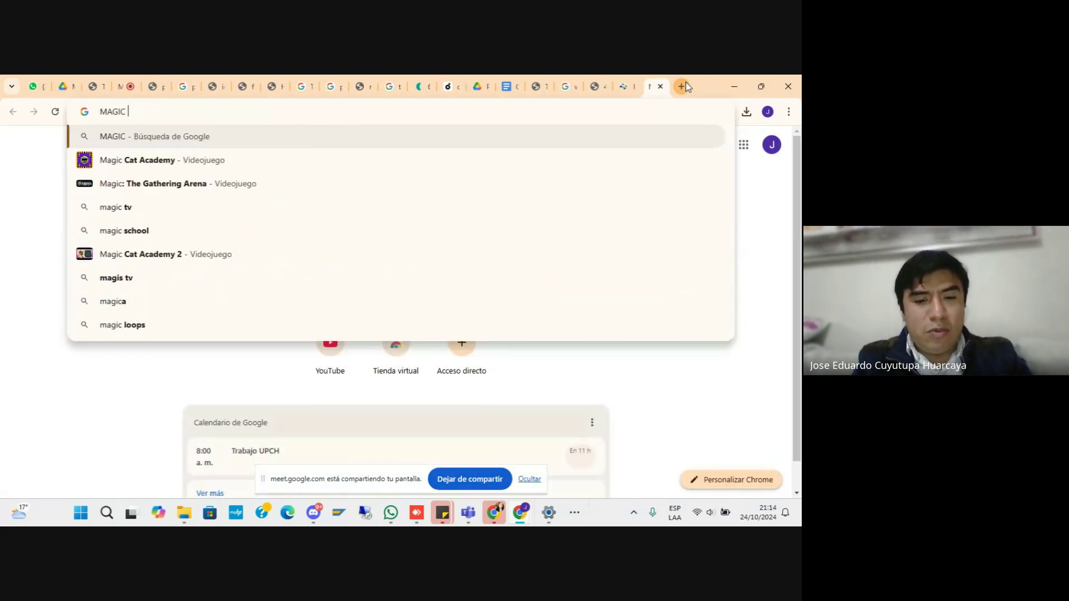
text(TOOLS)
key(Return)
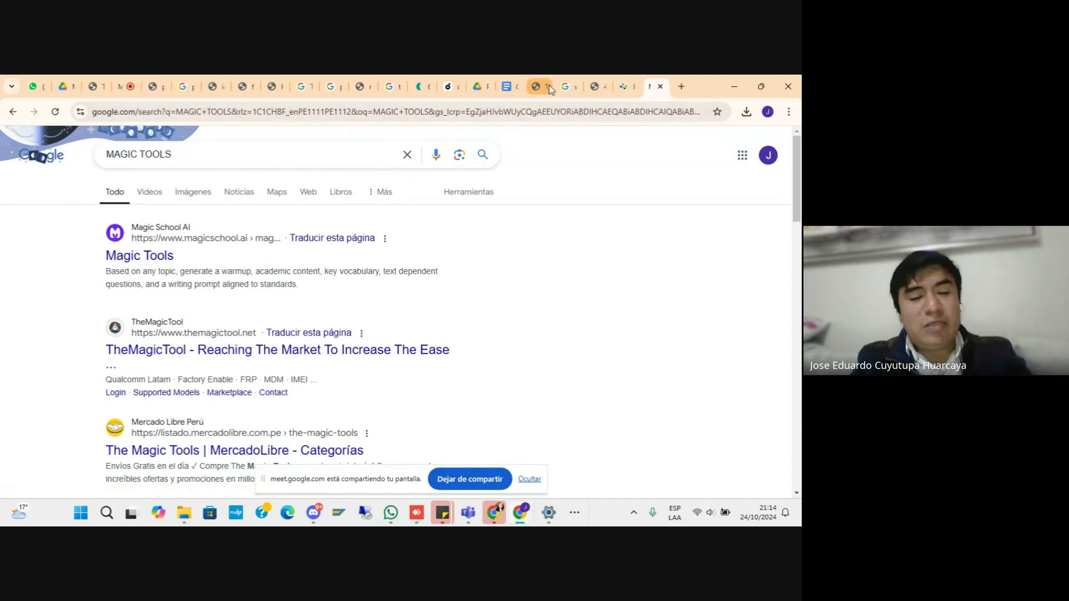
key(alt+Tab)
key(alt+Tab)
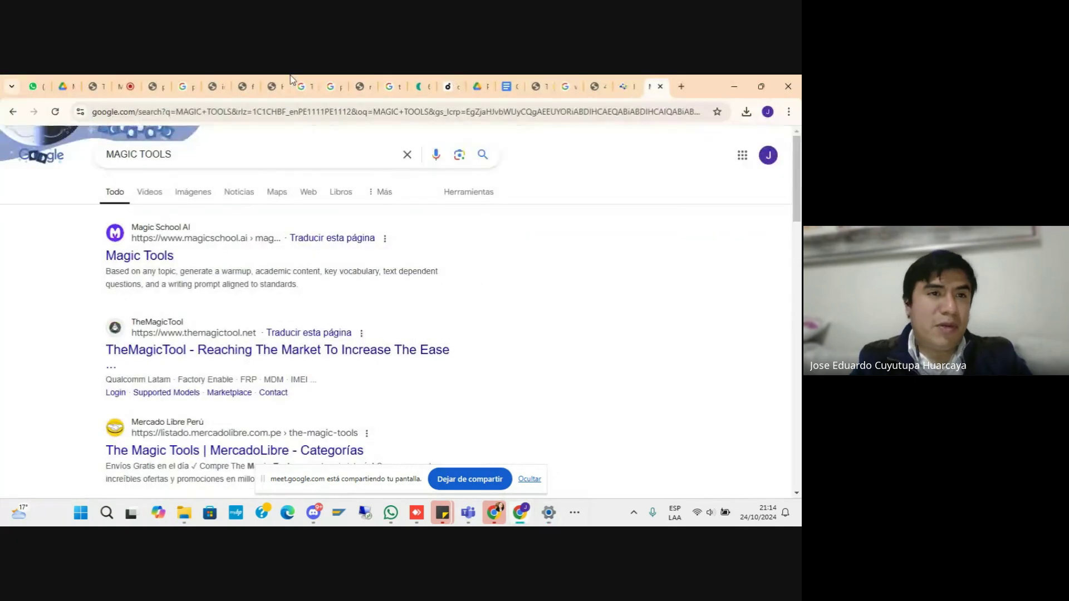
click(122, 77)
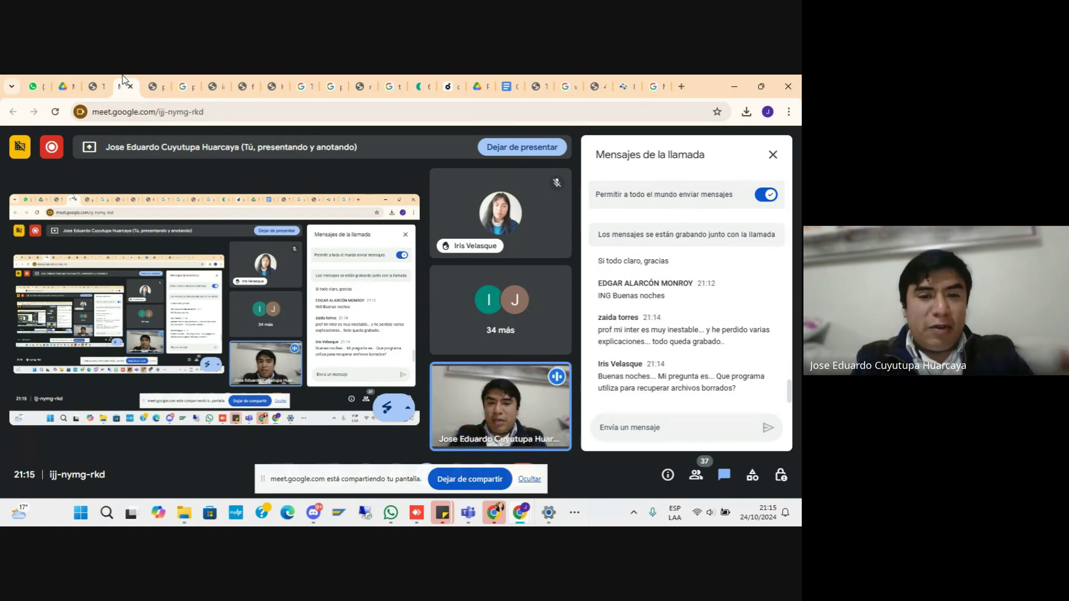
- Find Configuración with a system search and open its Personalización settings
click(82, 513)
text(CONF)
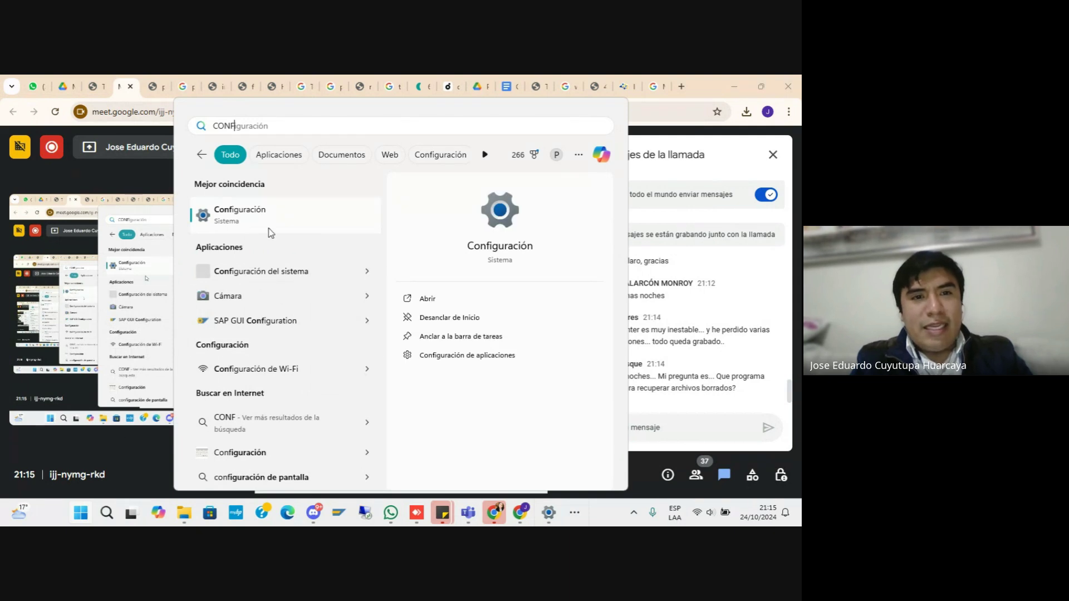
click(274, 221)
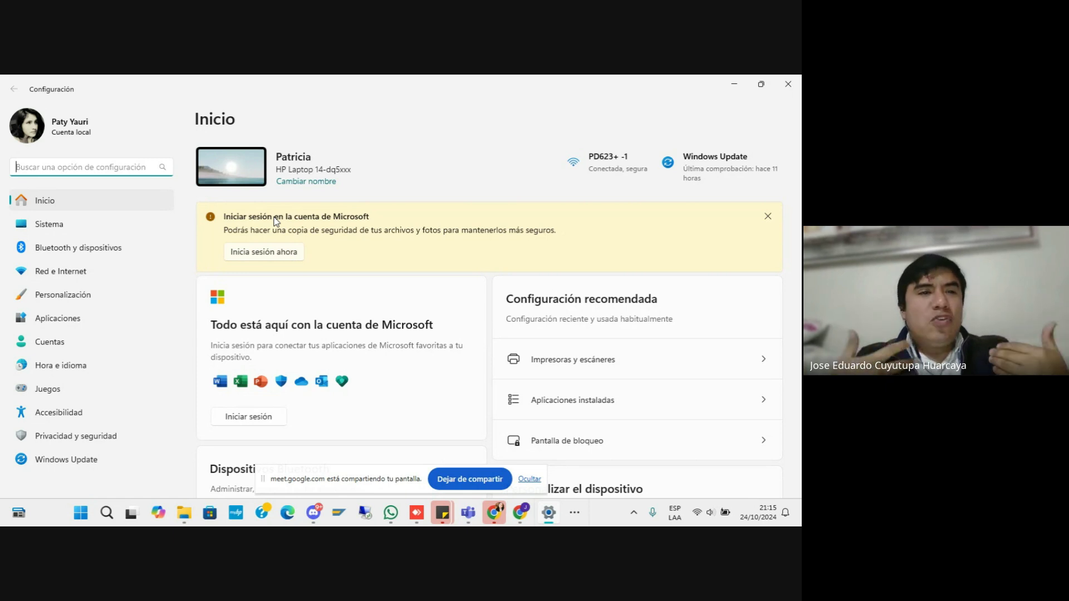
click(275, 221)
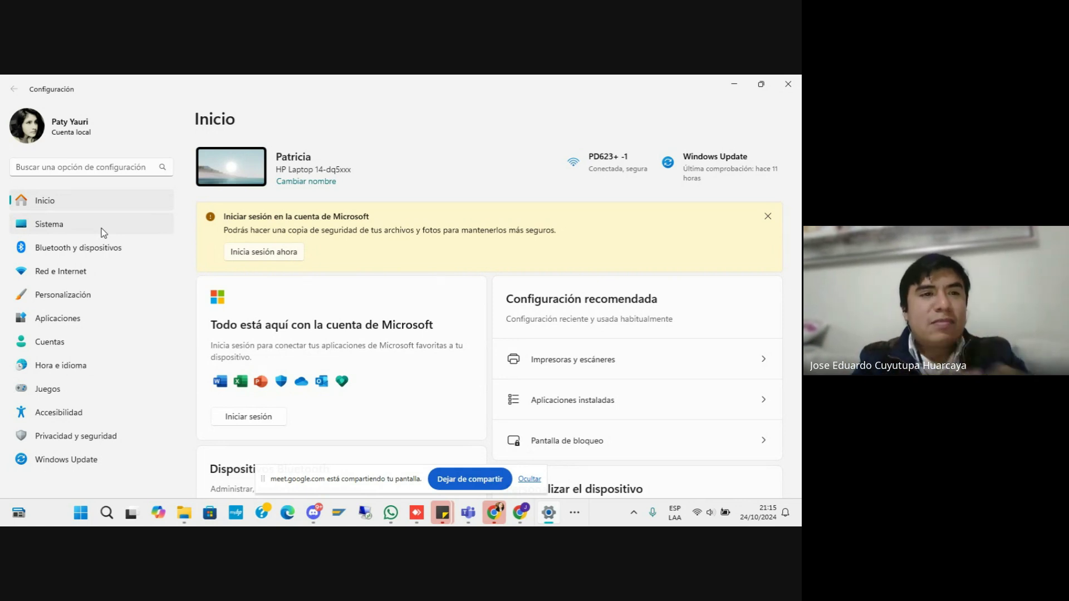
click(59, 296)
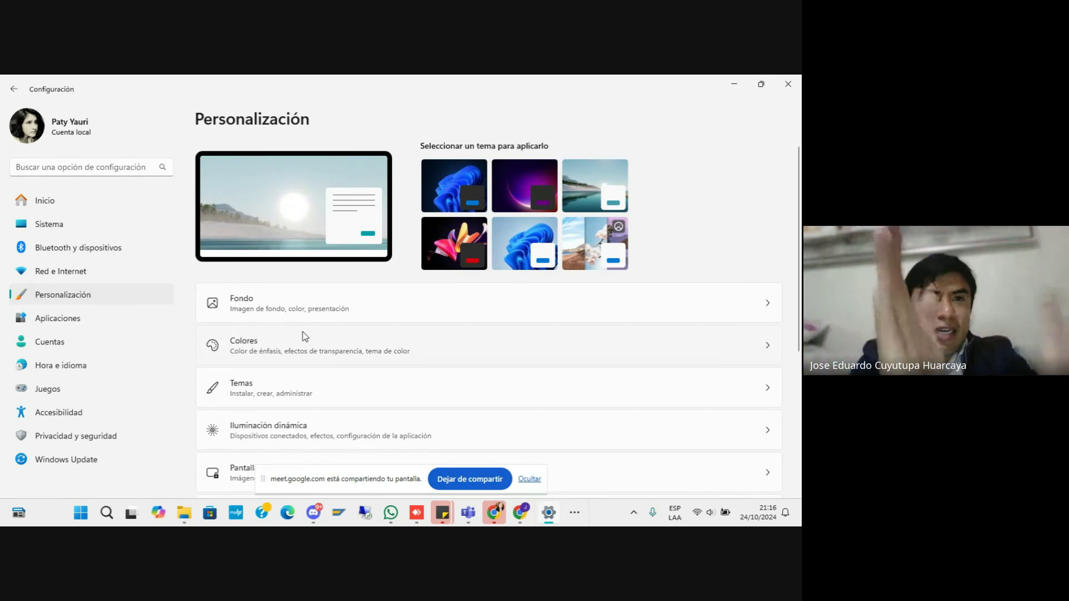
- Snap Configuración to one half of the screen with the Meet window in the other half, and maximize Configuración again
key(super+Left)
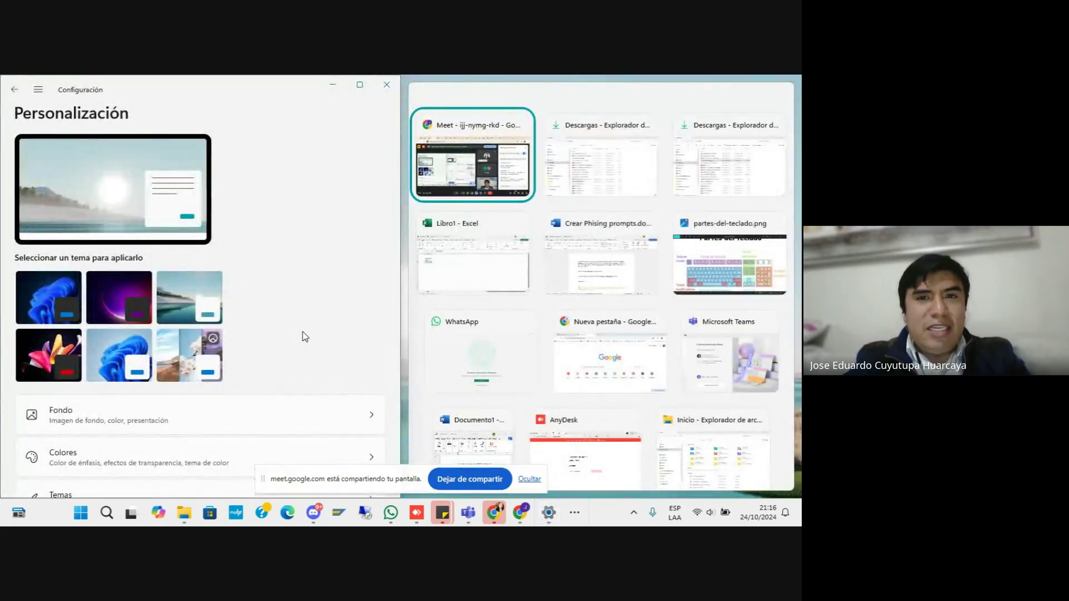
click(467, 162)
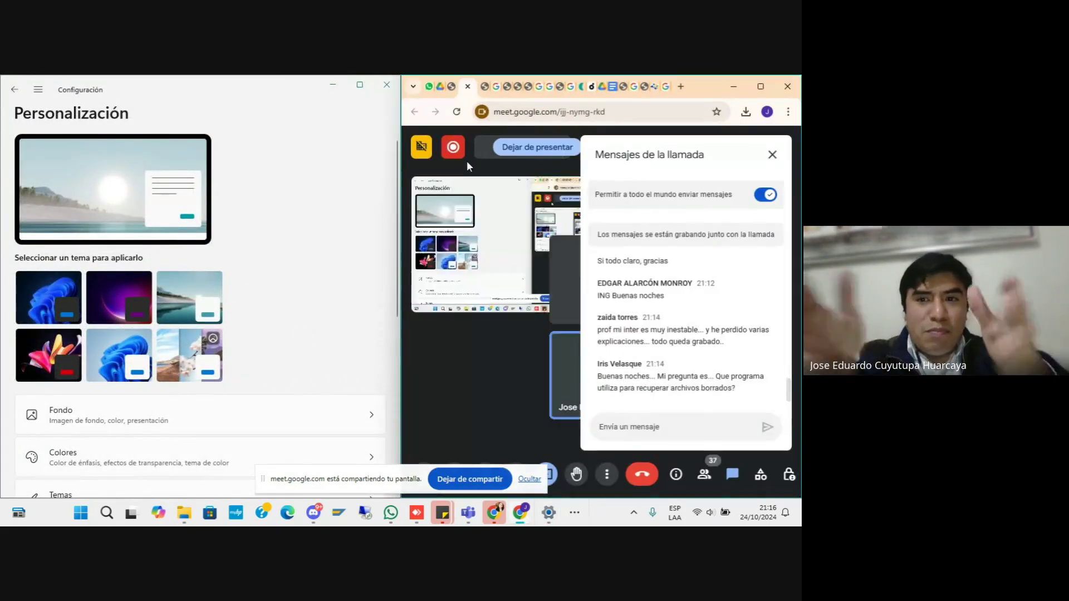
click(359, 85)
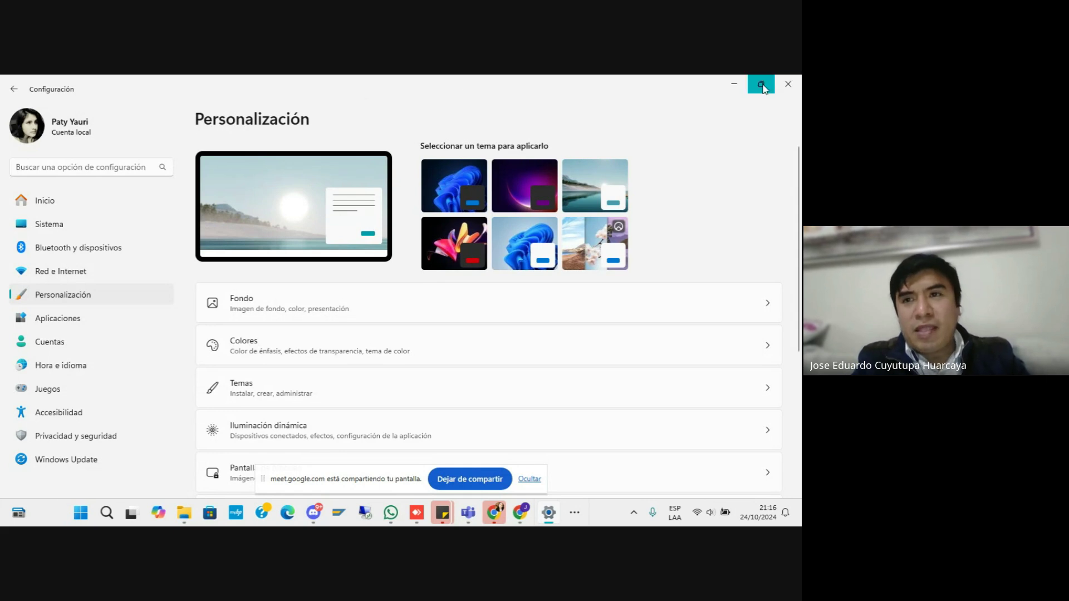
- Apply the two-equal-halves snap layout to Configuración, look through the Personalización options and close the window
mouse_move(764, 89)
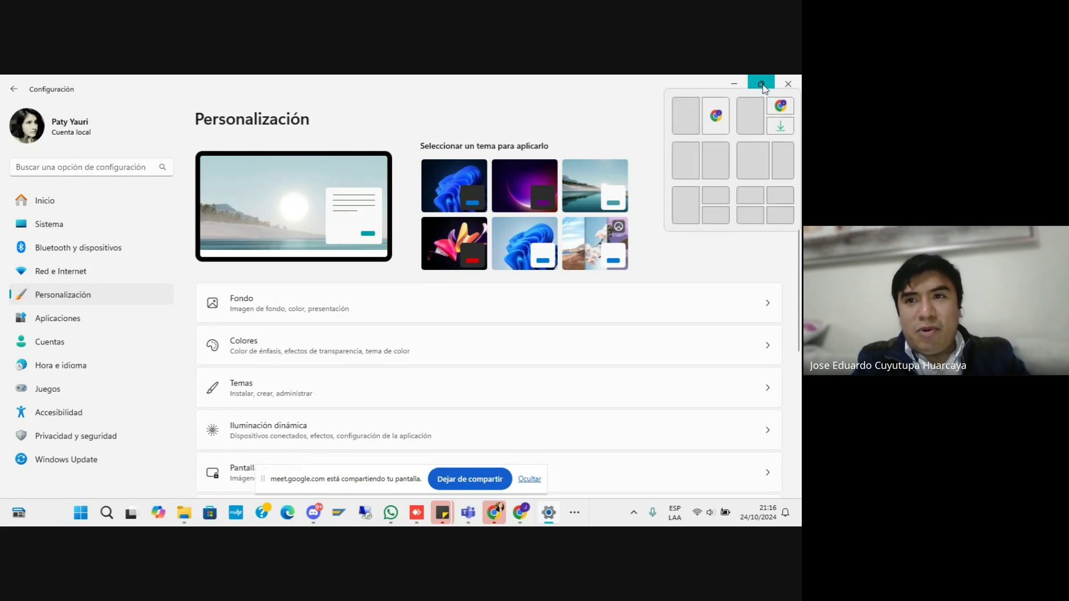
click(690, 156)
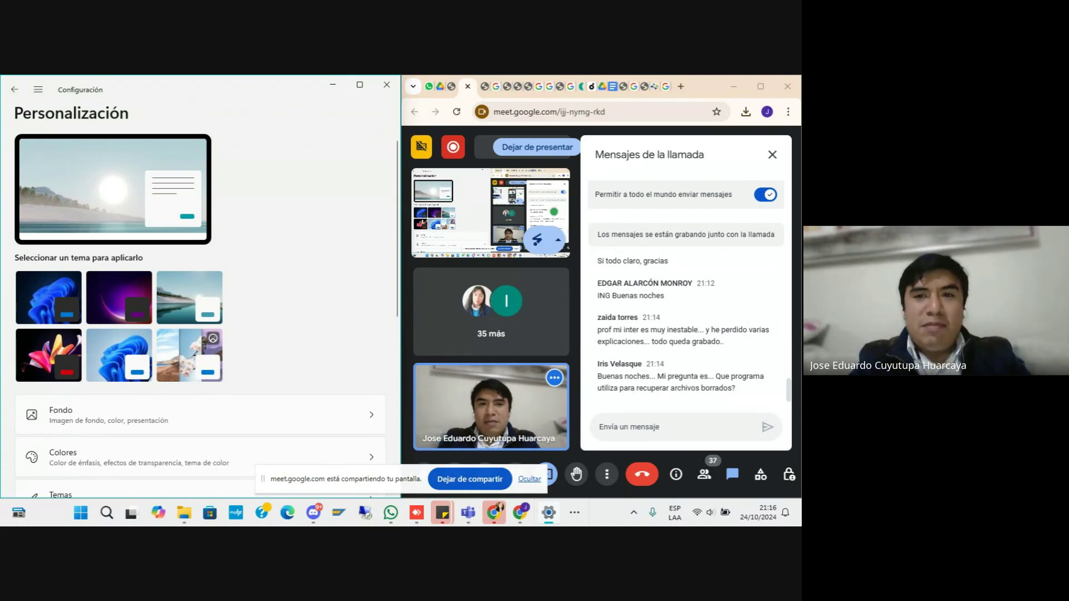
scroll(288, 226, down, 6)
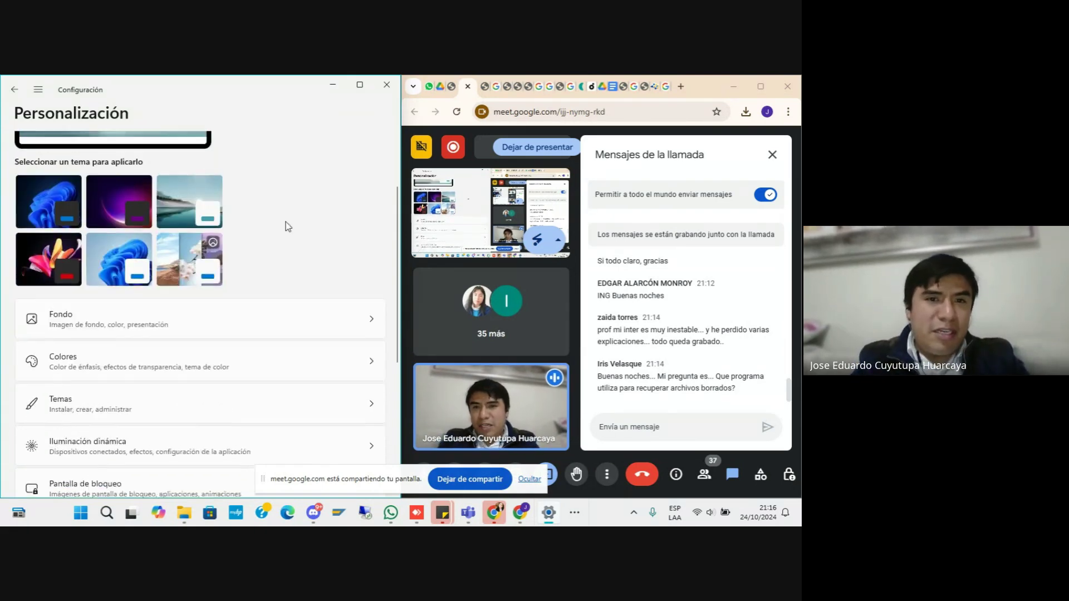
scroll(288, 226, up, 6)
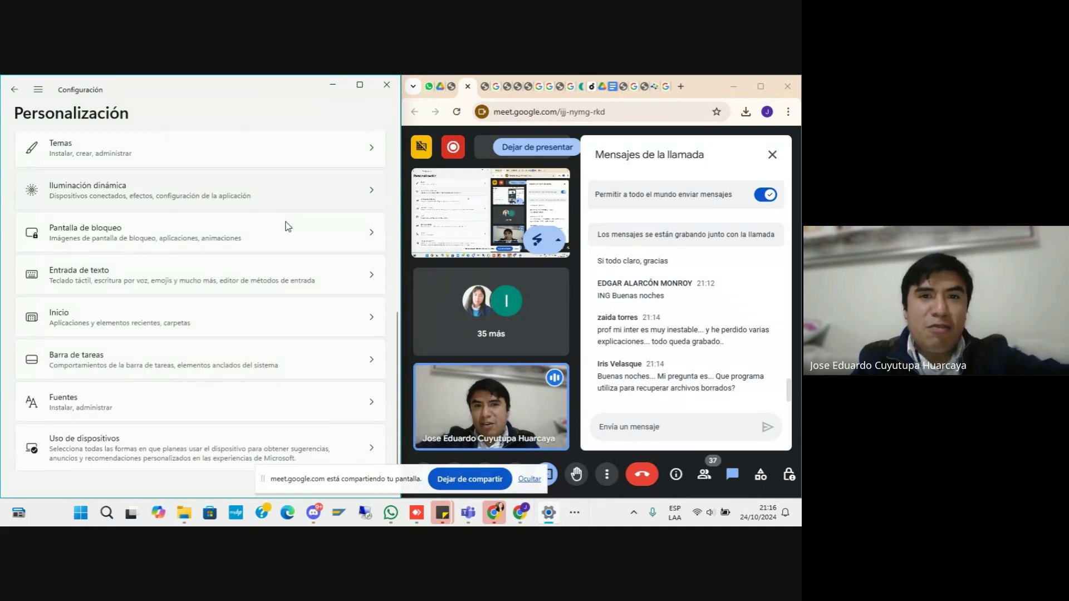
scroll(288, 226, down, 1)
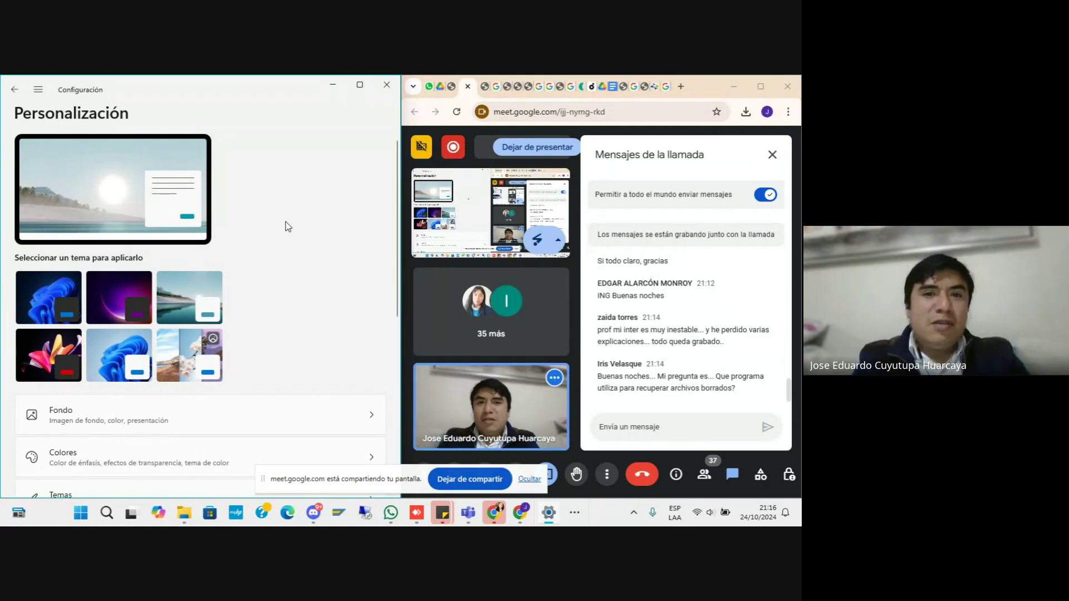
scroll(288, 226, down, 3)
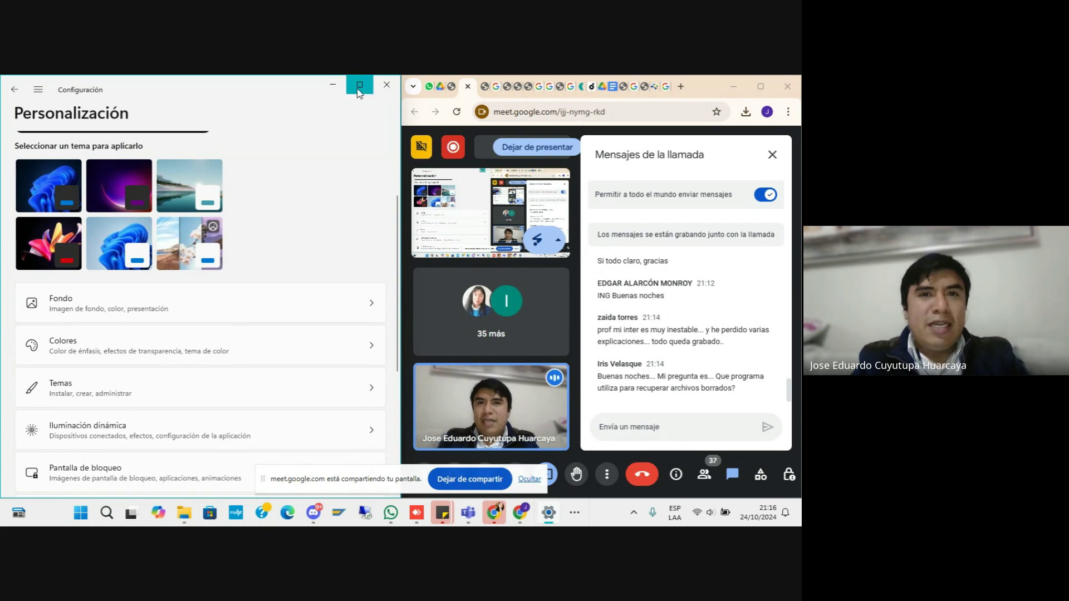
click(386, 85)
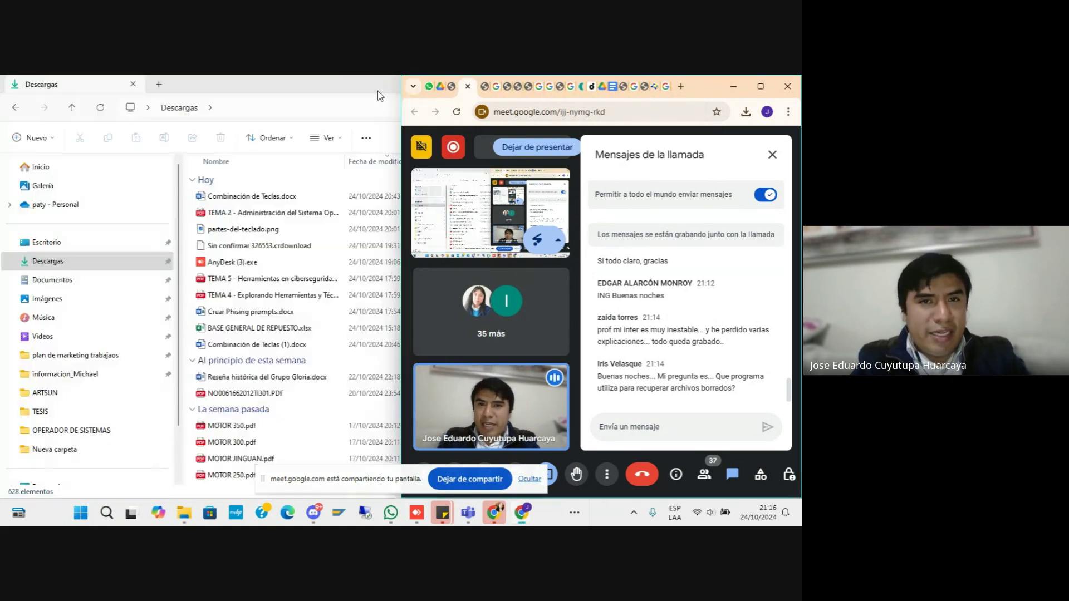
- Reopen Configuración through a system search, go to Personalización and maximize the window
key(super)
text(CON)
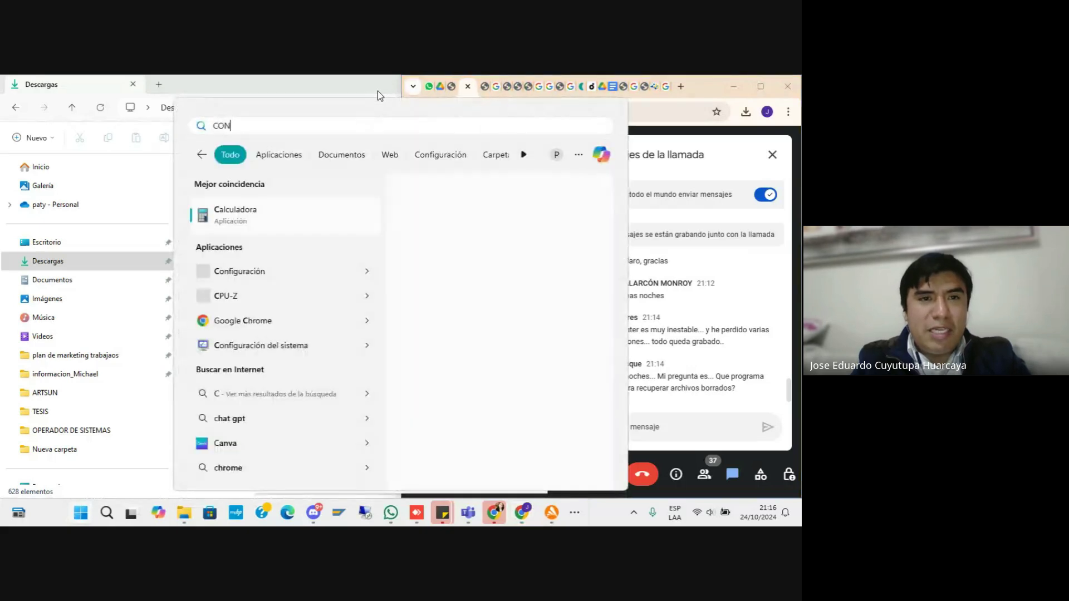
click(301, 213)
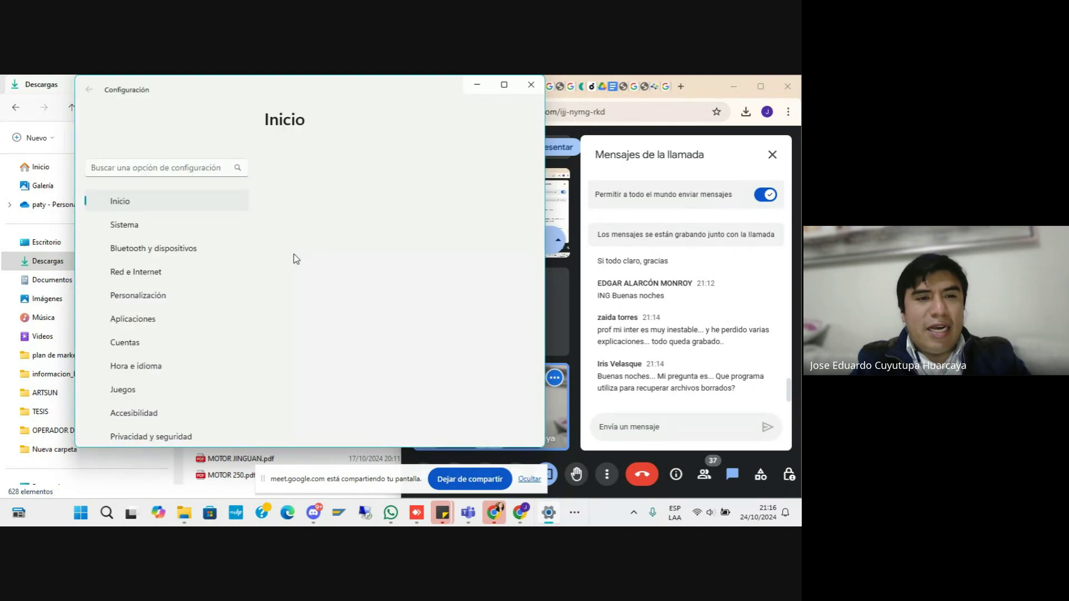
click(158, 300)
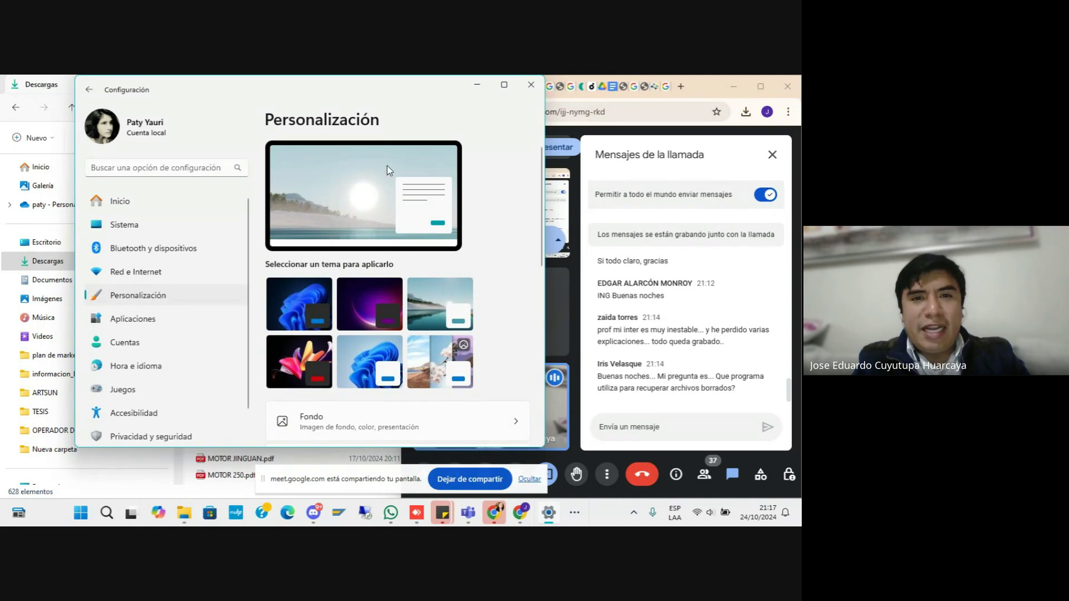
click(504, 85)
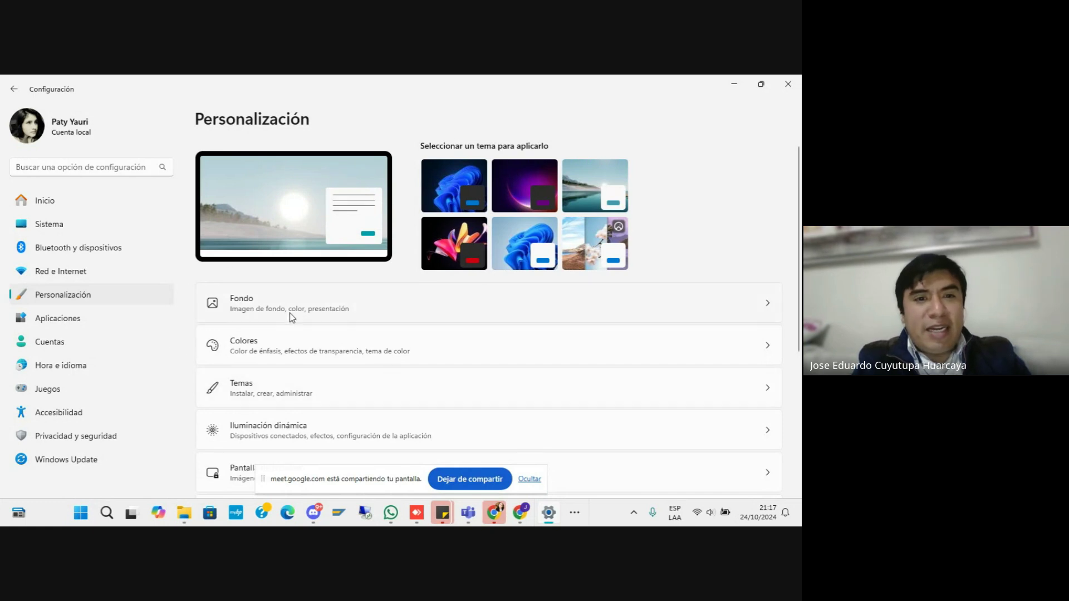
scroll(375, 290, down, 2)
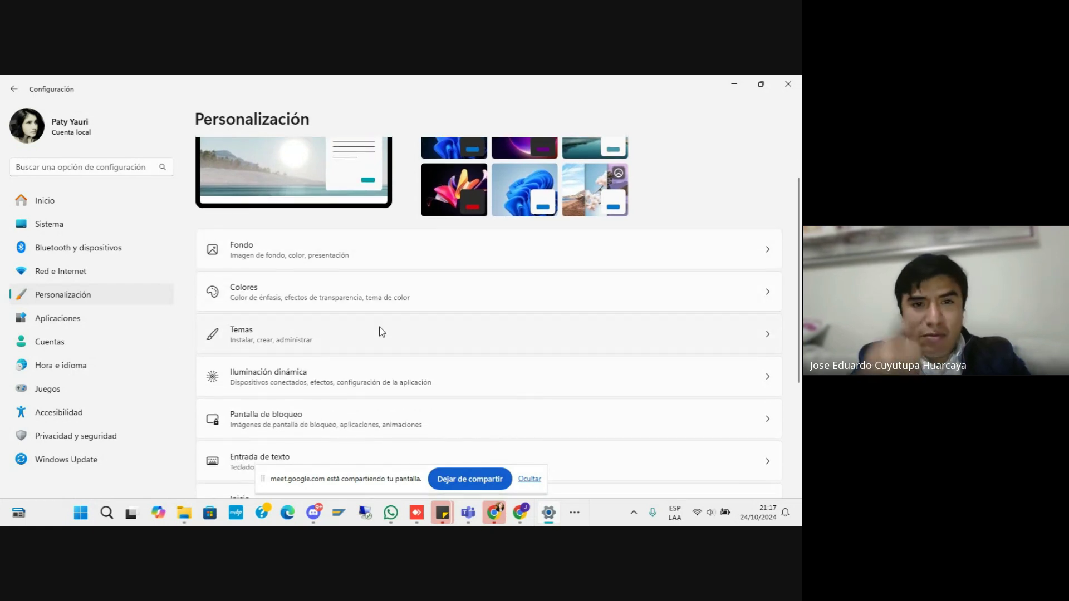
- Switch to the Meet window to check the call chat, and return to Configuración
key(alt+Tab)
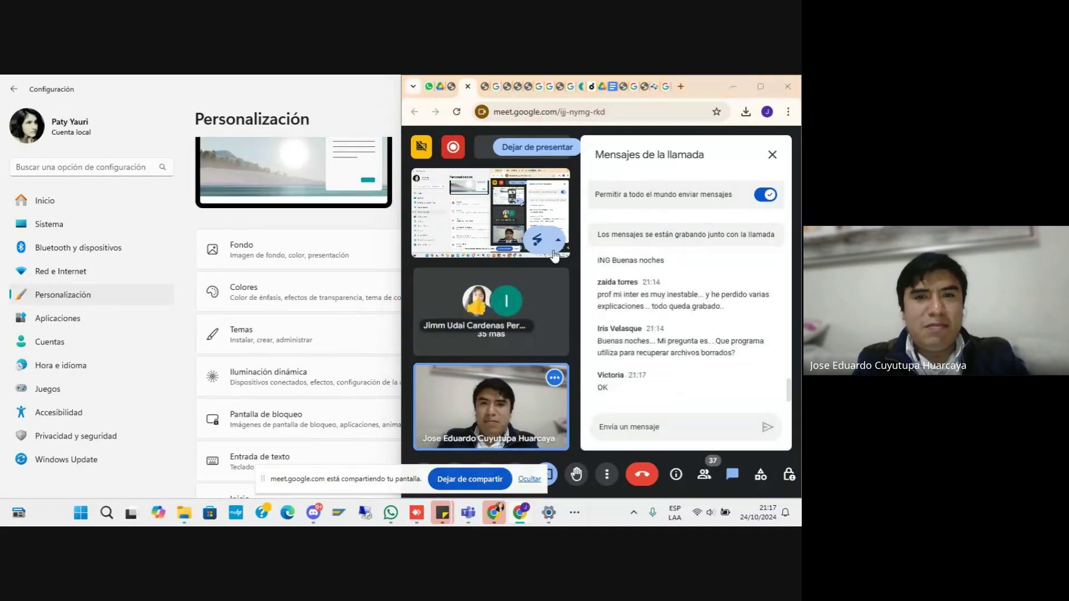
key(alt+Tab)
key(alt+Tab)
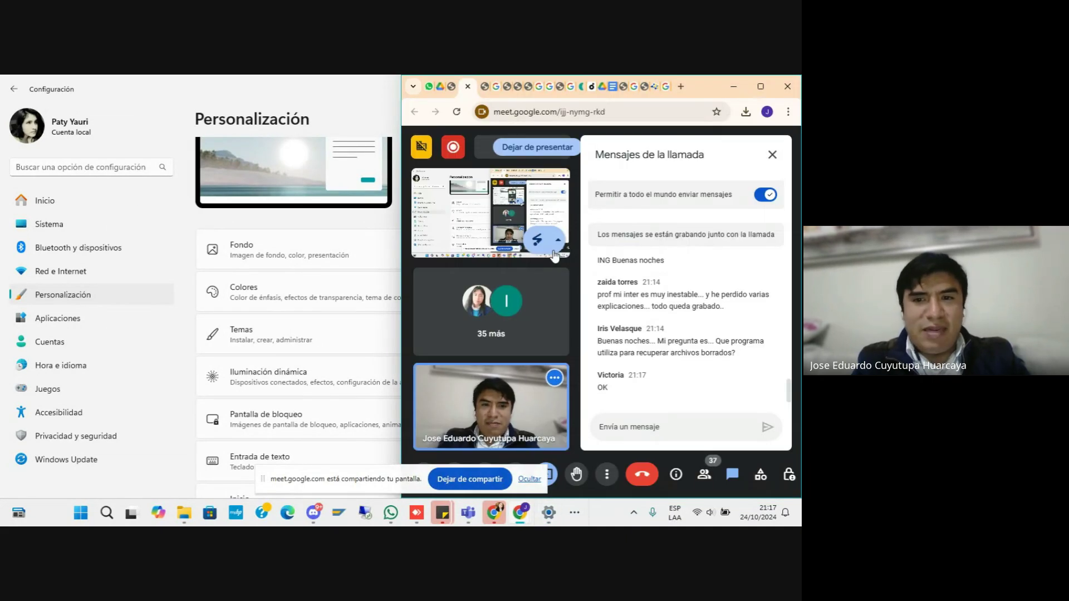
key(alt+Tab)
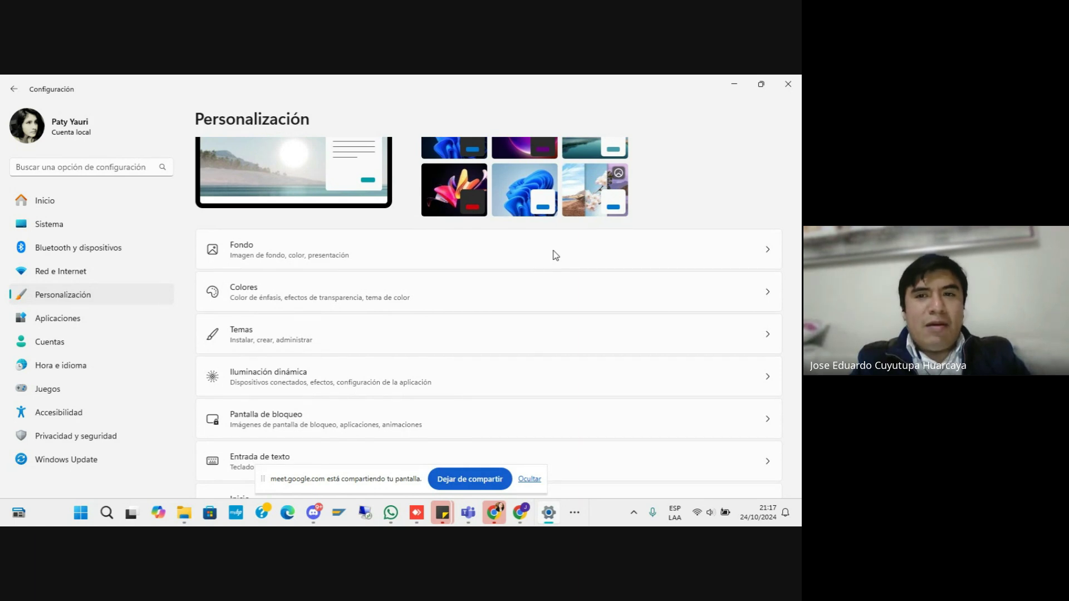
- Open the Fondo settings in Personalización and briefly show the desktop to view the current wallpaper
scroll(646, 204, up, 1)
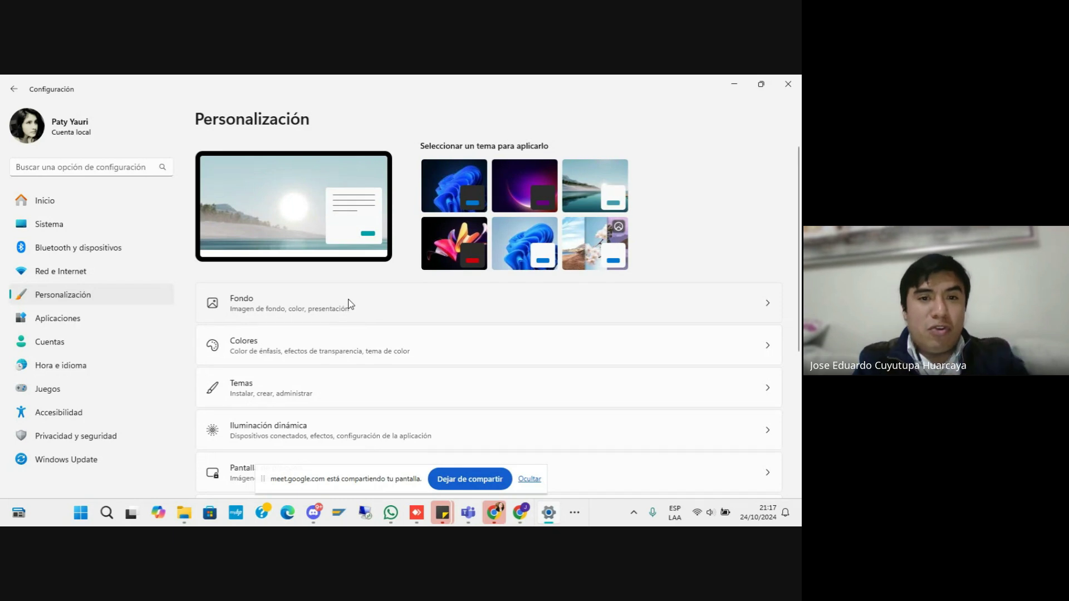
click(322, 316)
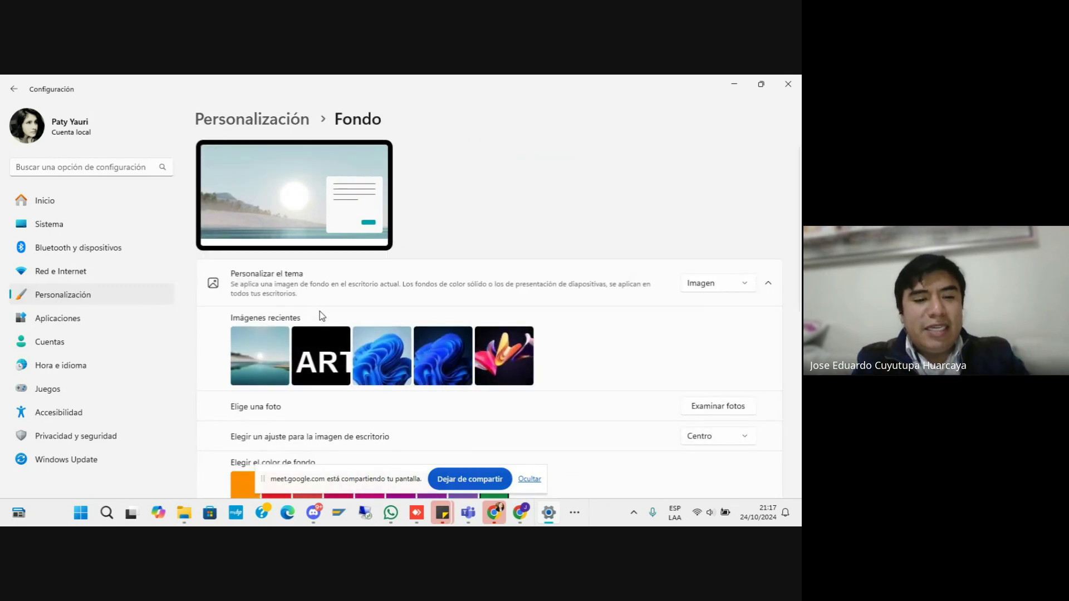
key(super+d)
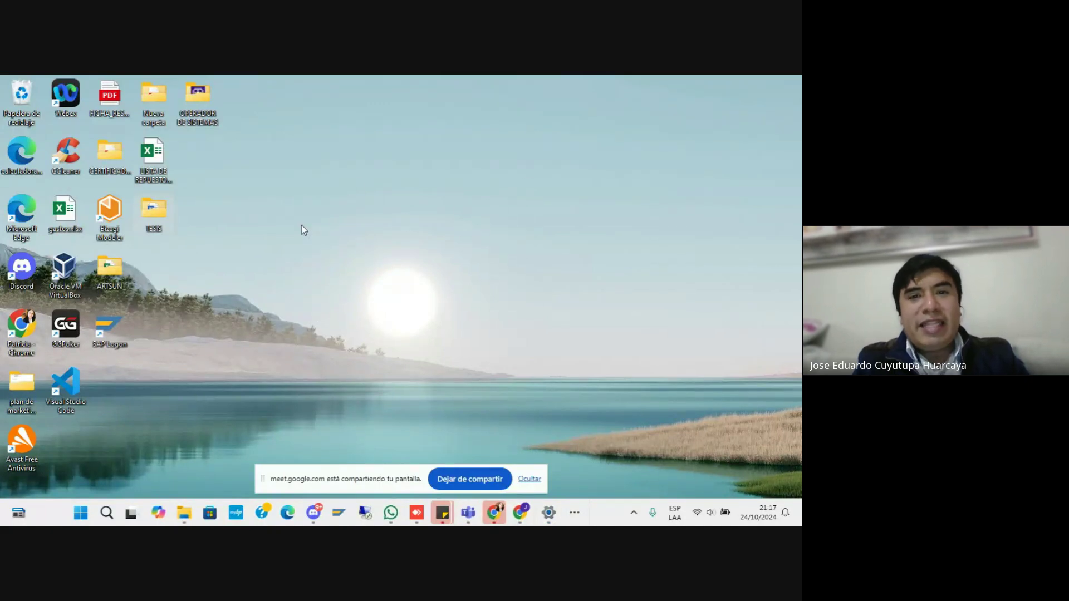
key(super+d)
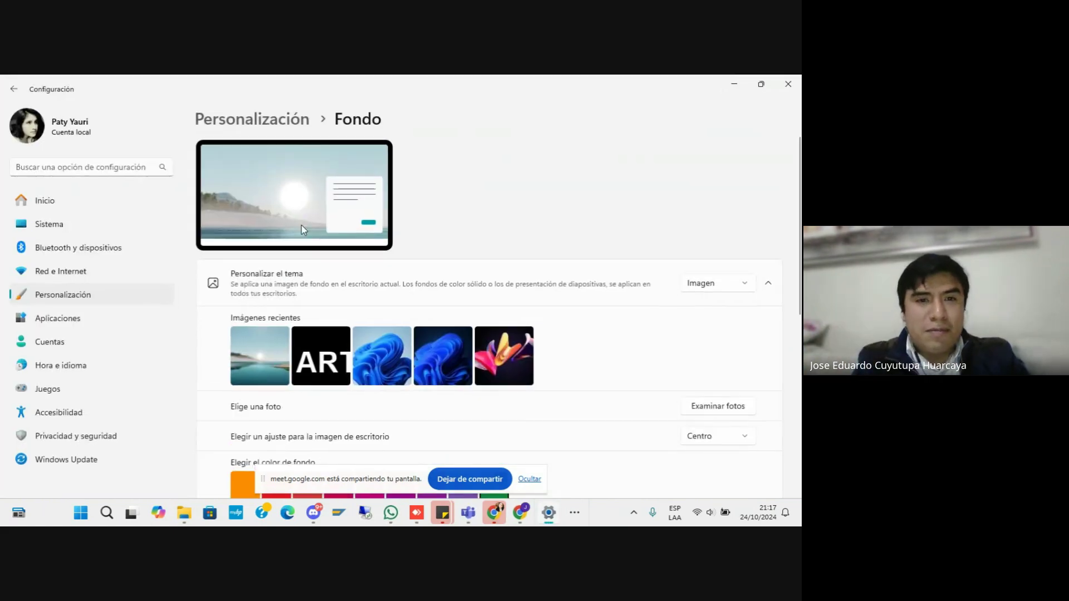
- Check the wallpaper on the desktop, and review the background type options under Personalizar el tema, keeping Imagen
key(super+d)
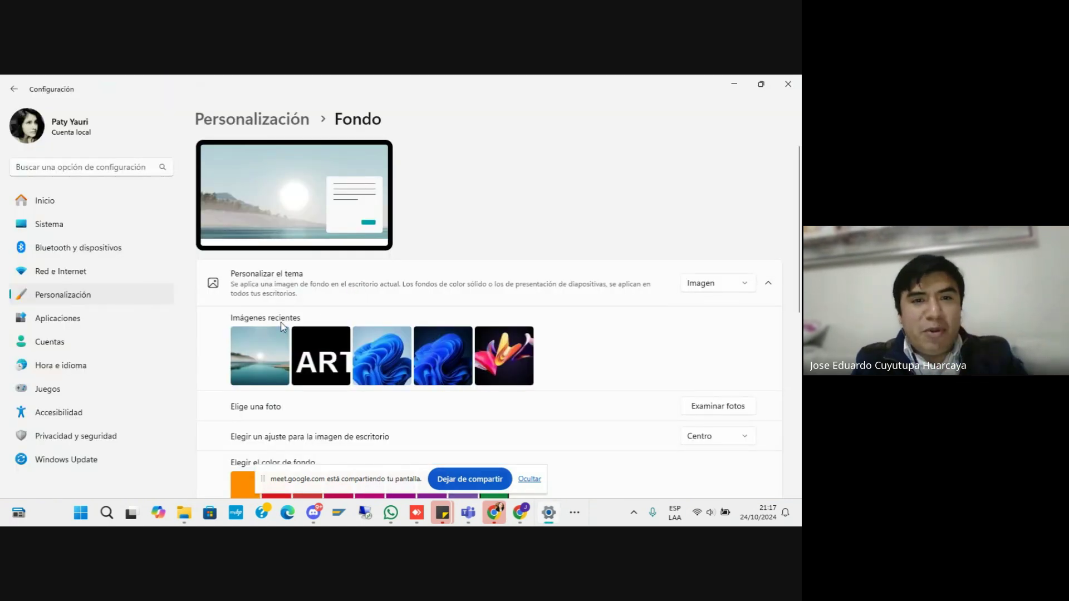
click(718, 285)
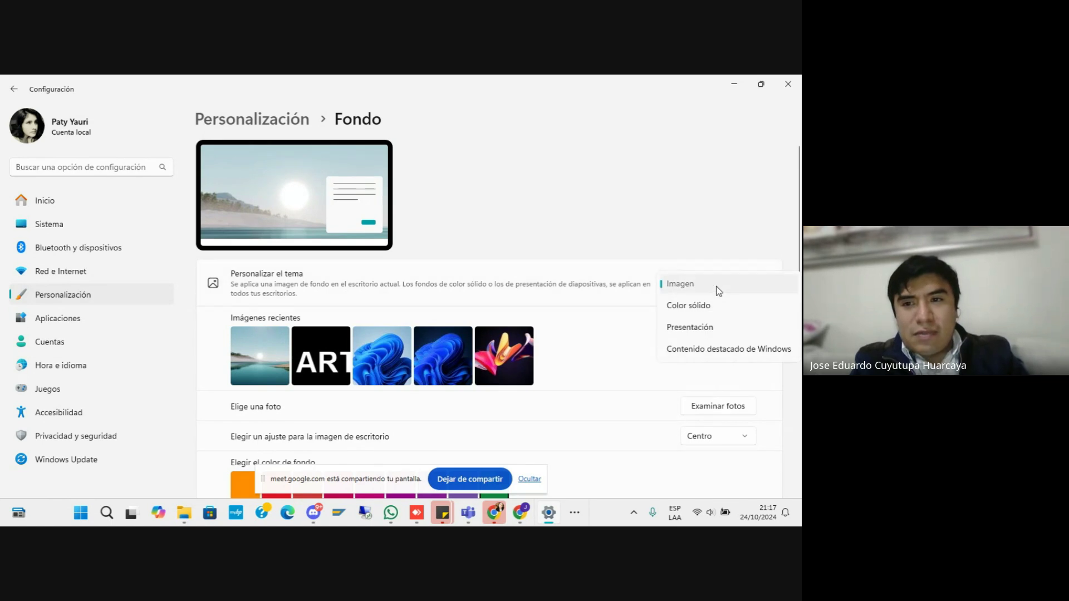
click(718, 286)
scroll(719, 291, down, 1)
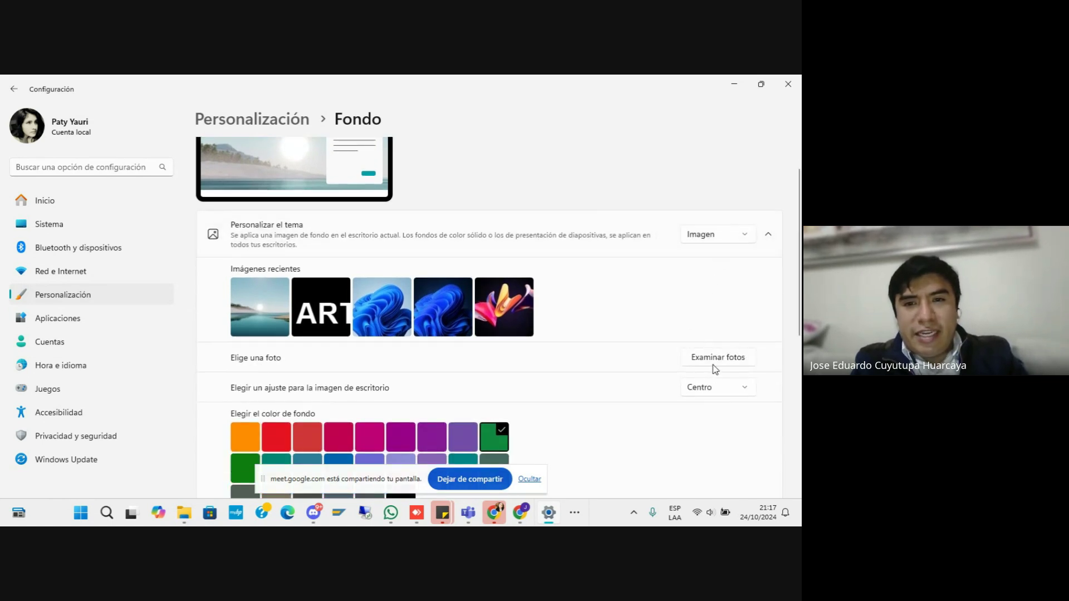
scroll(688, 306, up, 1)
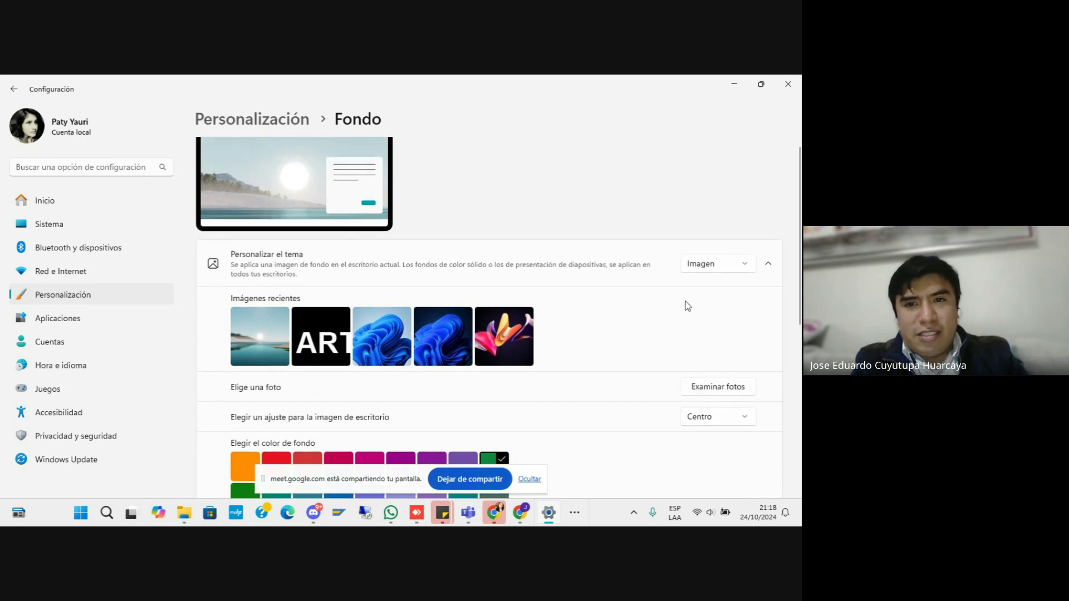
- Switch the background type to Color sólido, try orange and red, and check the red background on the desktop
click(714, 268)
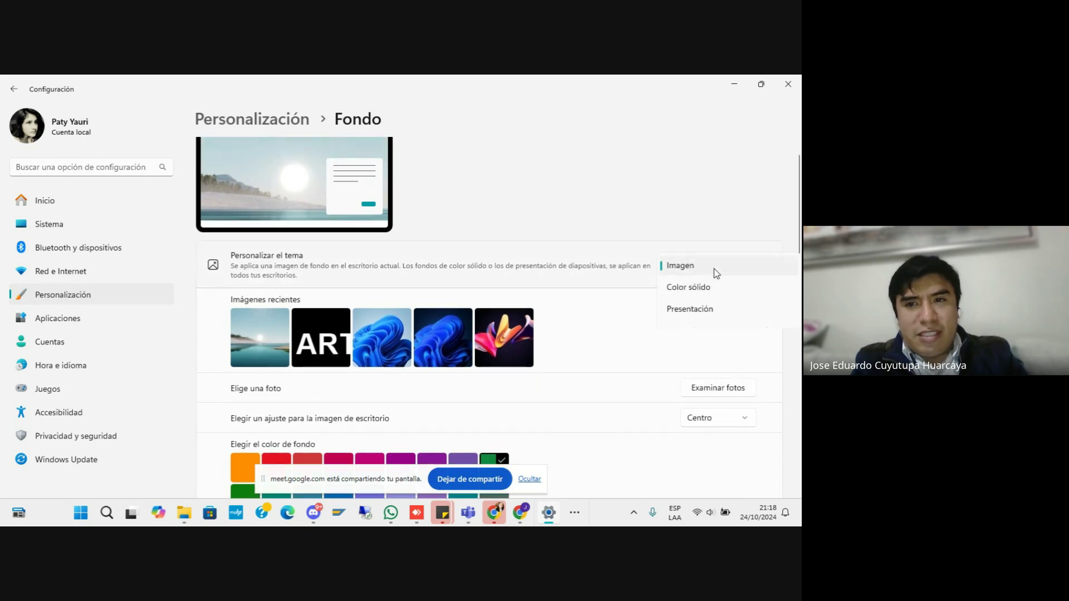
click(697, 292)
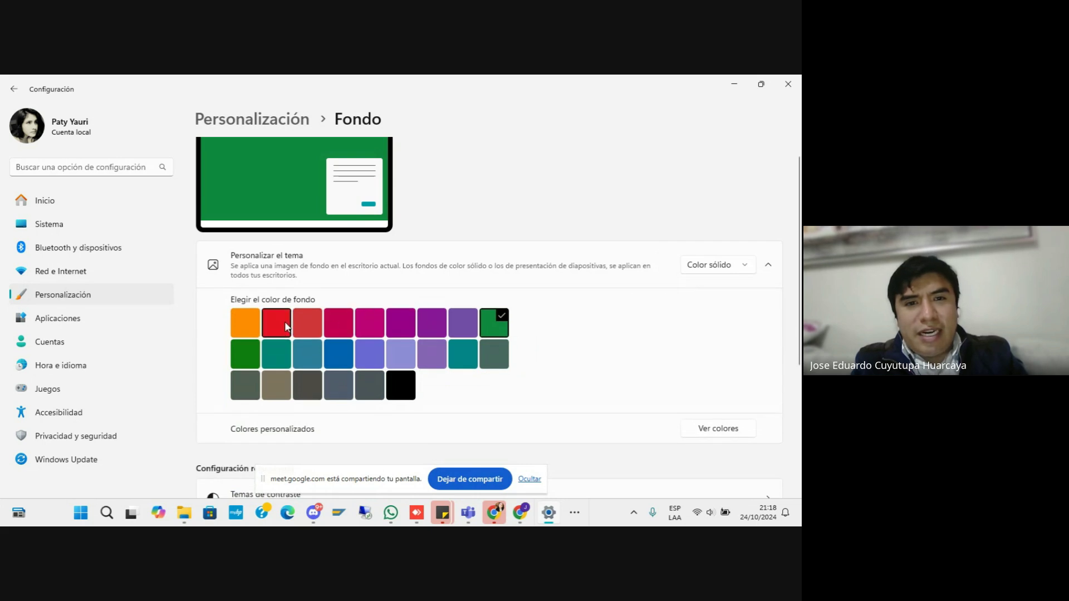
click(256, 327)
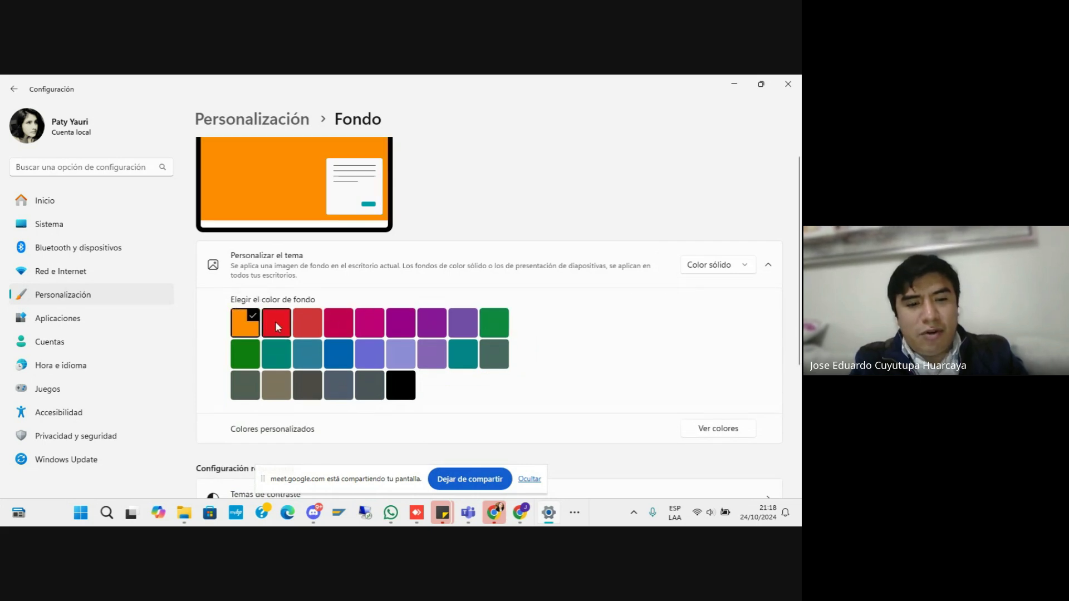
click(277, 326)
key(super+d)
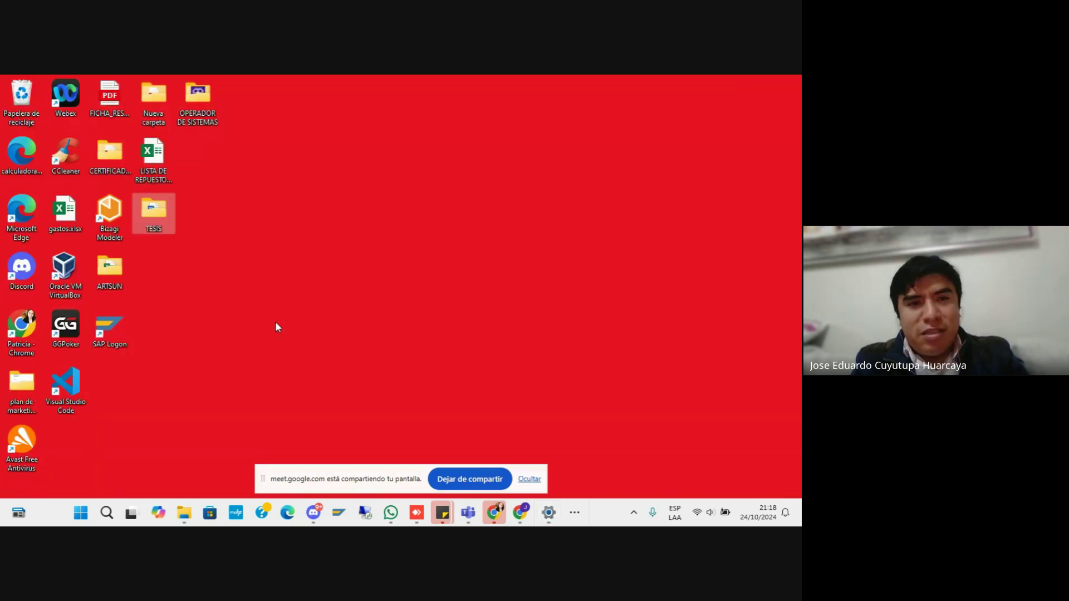
key(super+d)
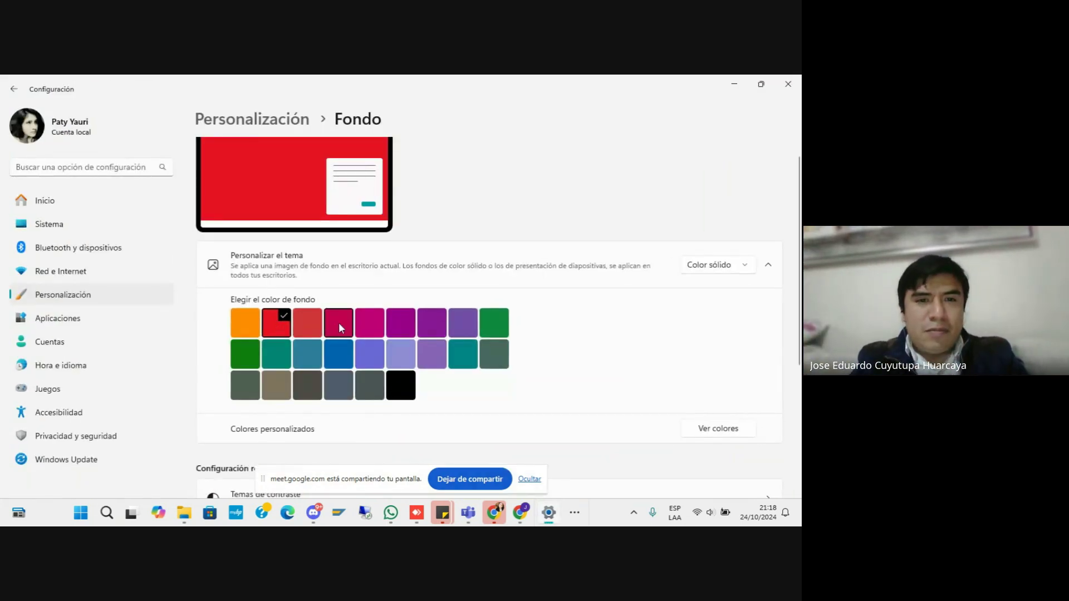
- Set the solid background colour to orange, view it on the desktop and return to the Fondo settings
click(242, 326)
key(super+d)
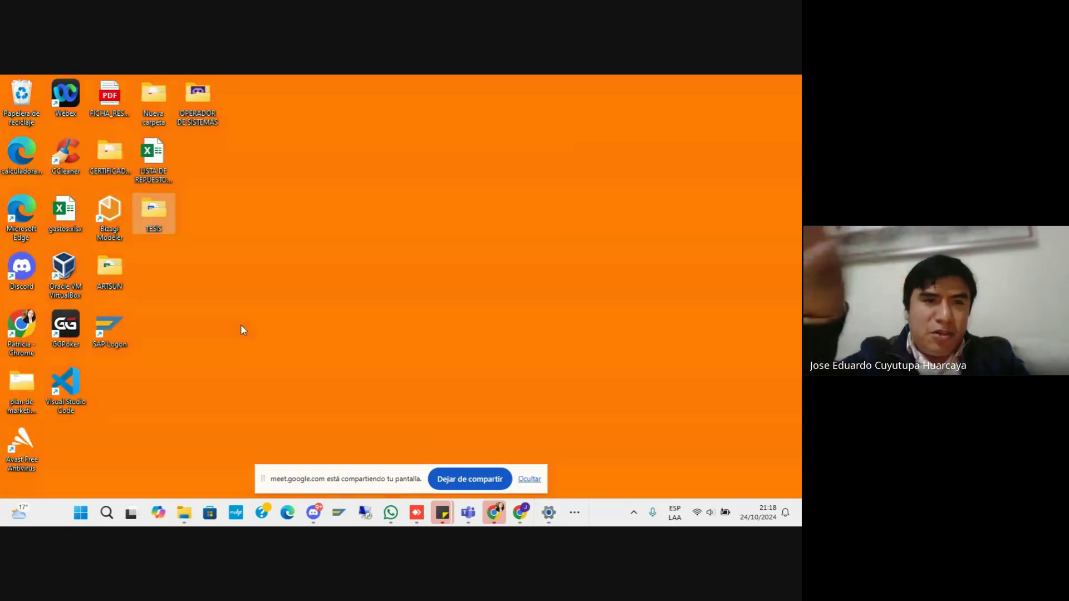
key(super+d)
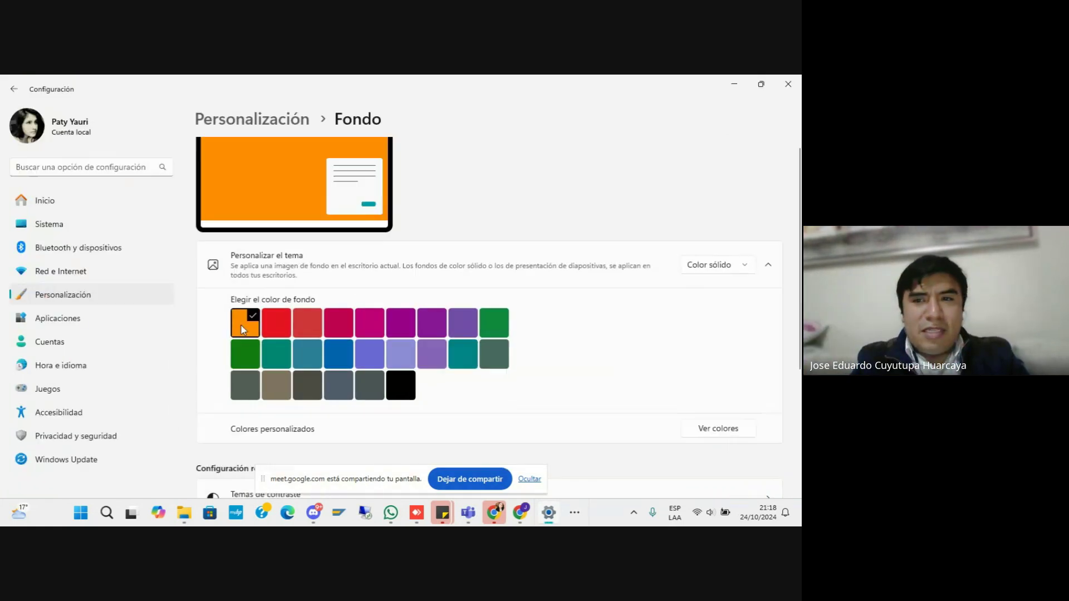
- Switch the background type back to Imagen, apply the colourful flower recent image and view it on the desktop
click(697, 270)
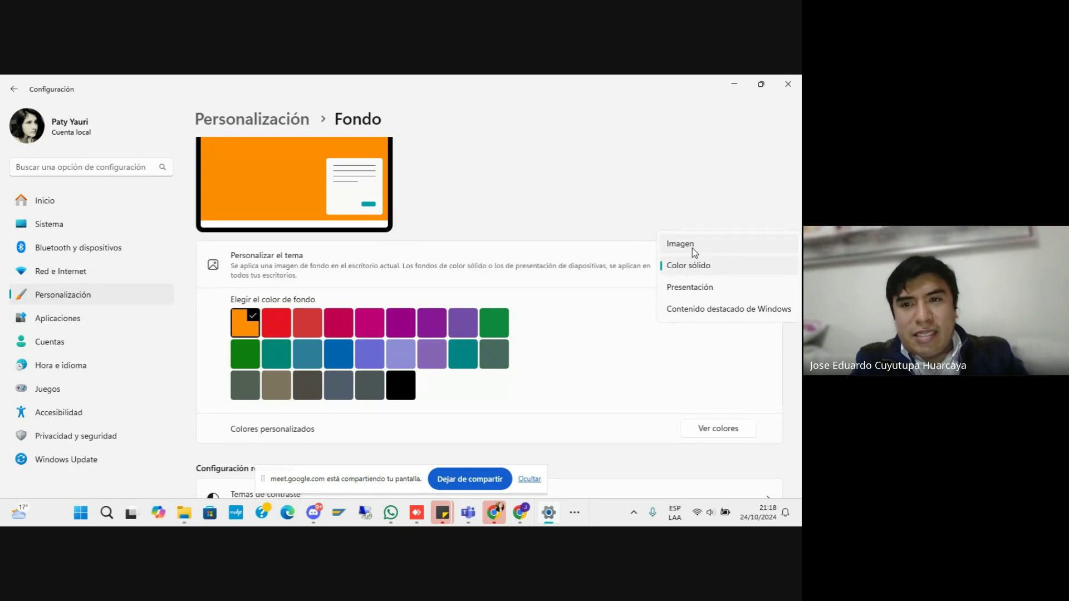
click(693, 248)
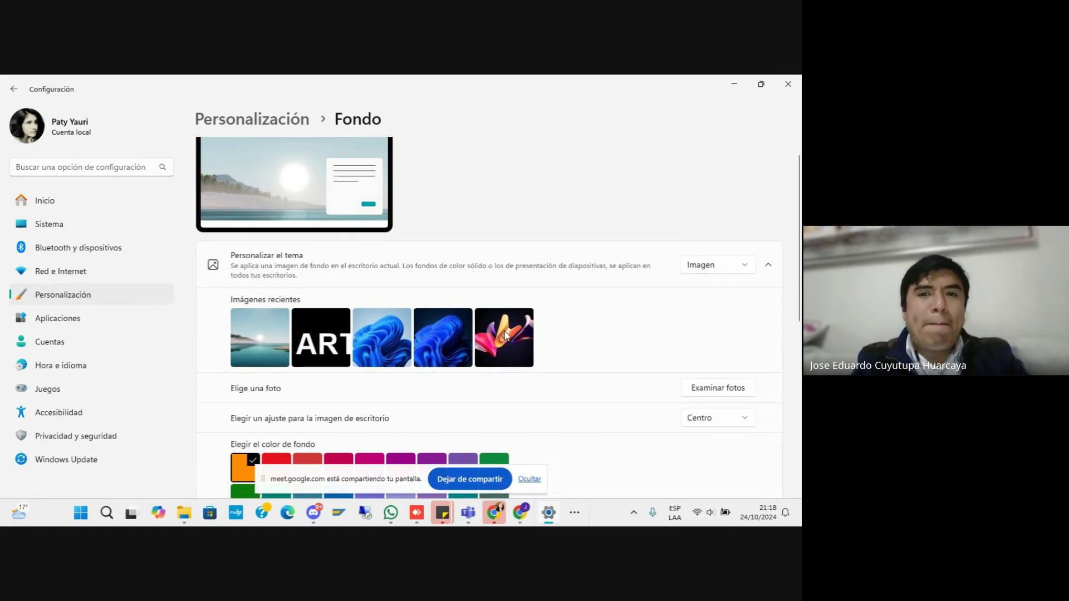
click(505, 334)
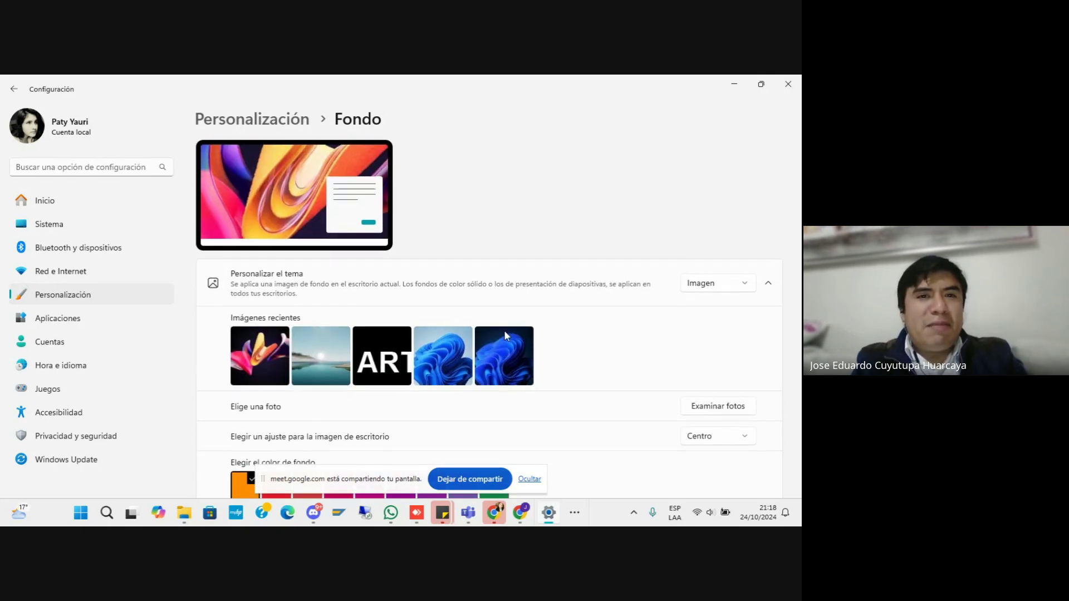
key(super+d)
key(super+d)
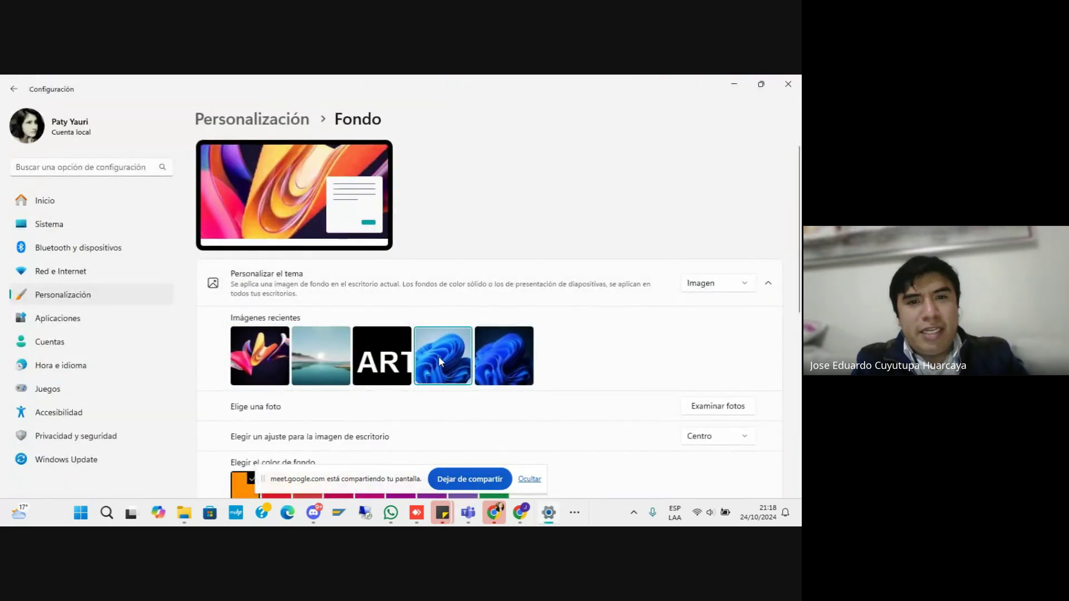
- Apply the light blue bloom image from Imágenes recientes as the wallpaper and view it on the desktop
click(439, 361)
key(super+d)
key(super+d)
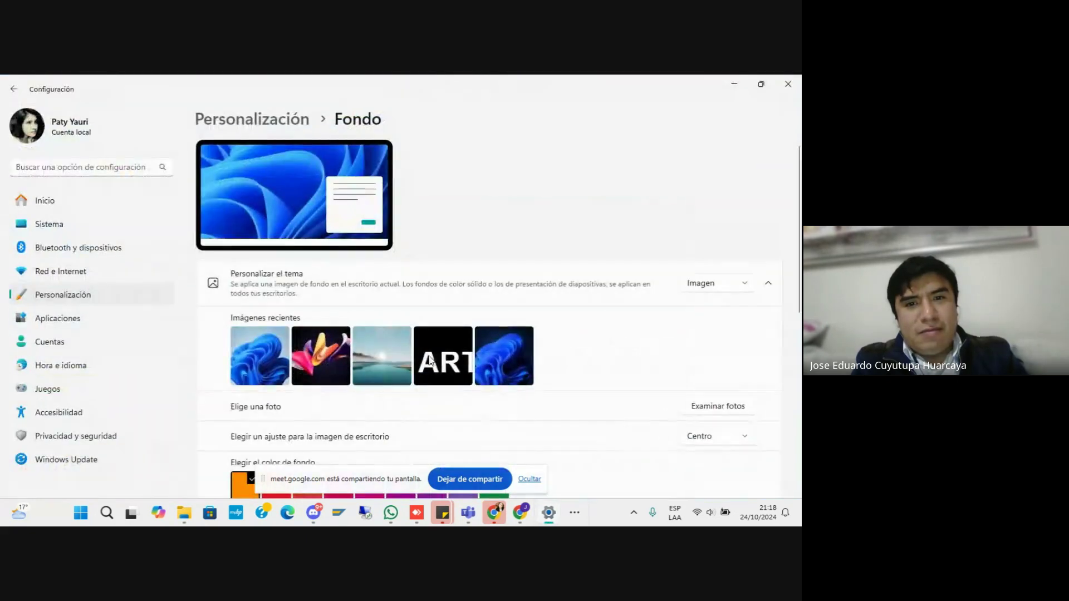
- Try the ARTSUN logo image as the wallpaper, view it on the desktop, and reapply the light blue bloom image
click(429, 360)
key(super+d)
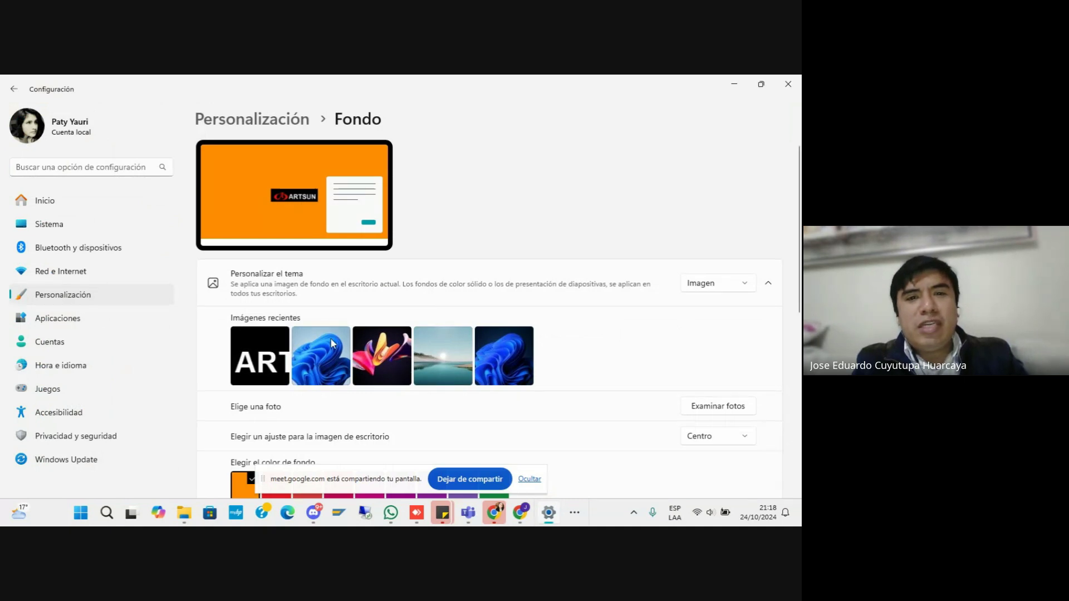
click(321, 357)
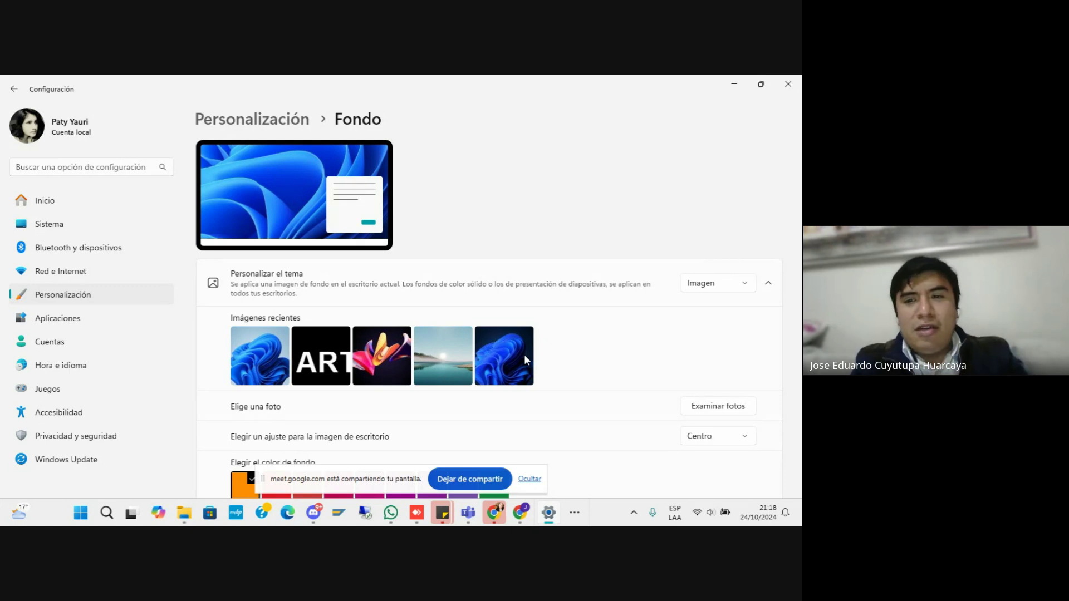
- Choose Captura de pantalla 2024-06-15 000429.png from the Capturas de pantalla folder as the wallpaper and view it on the desktop
click(697, 405)
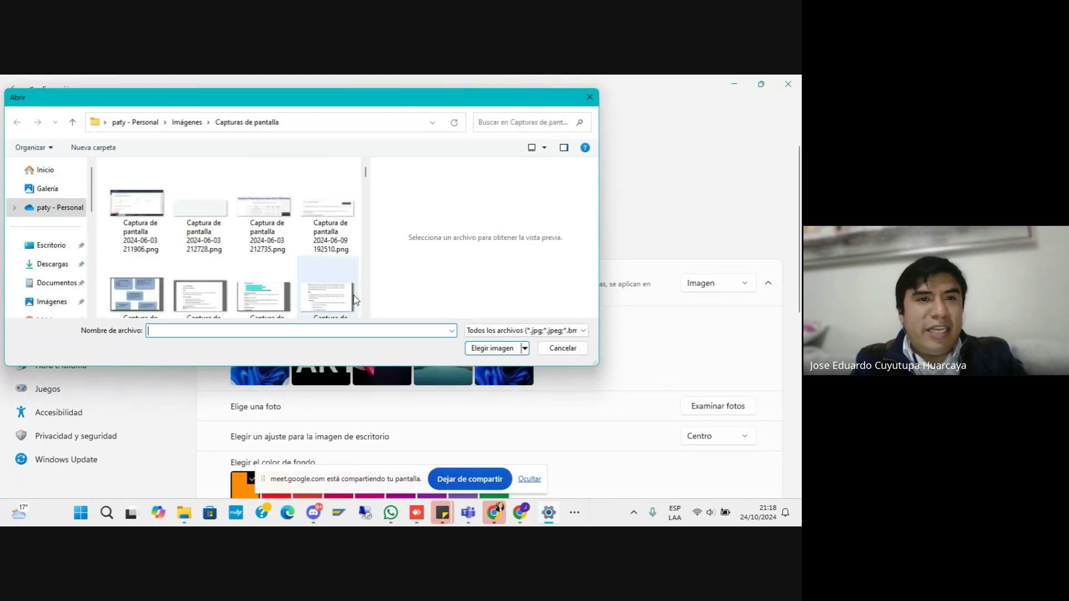
scroll(241, 266, down, 5)
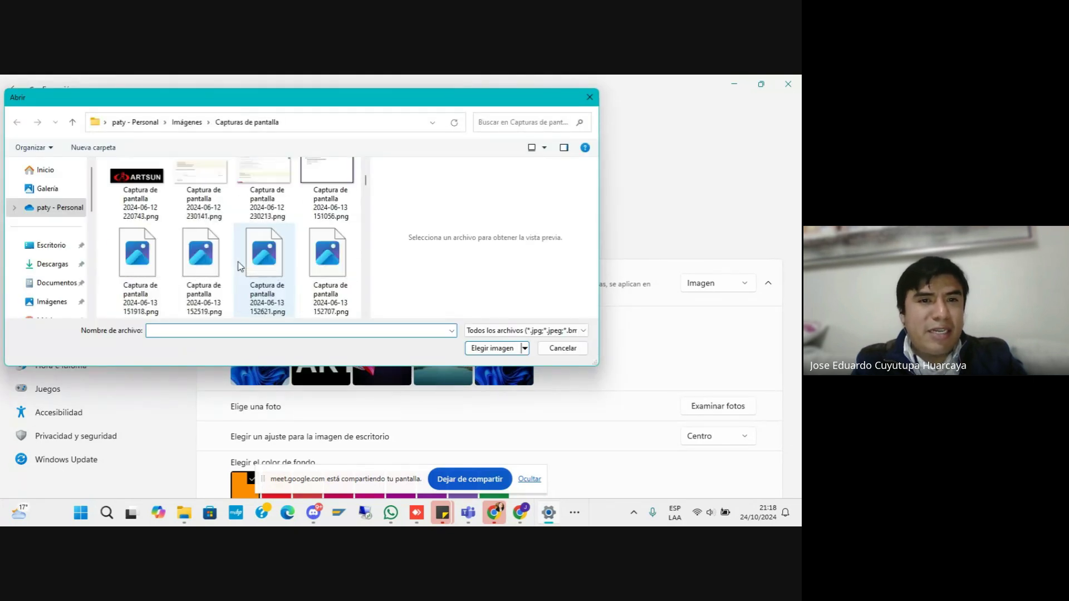
scroll(240, 266, down, 3)
scroll(241, 266, up, 1)
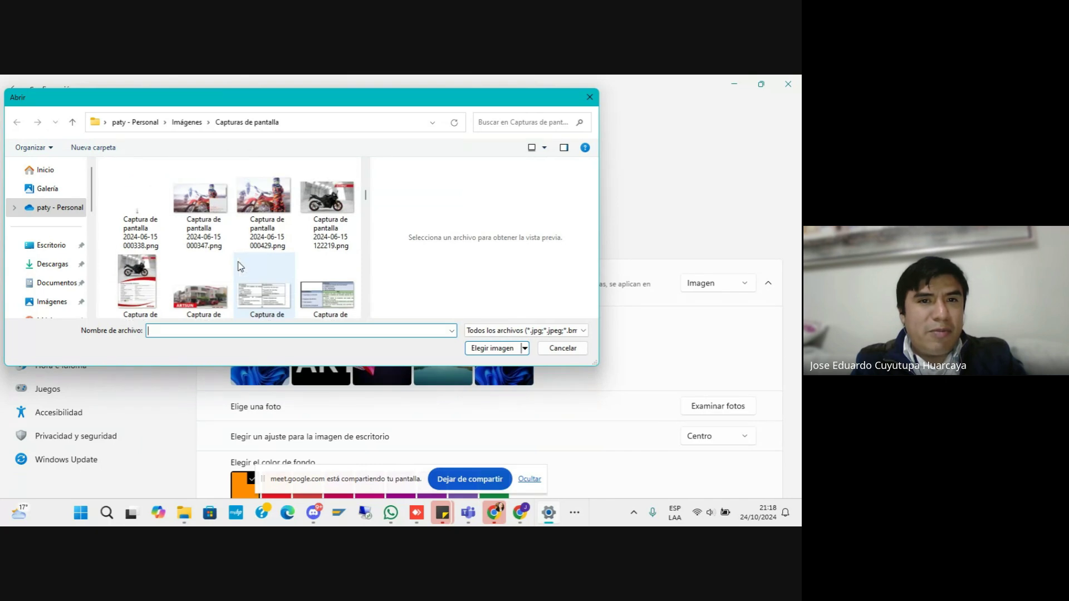
click(266, 195)
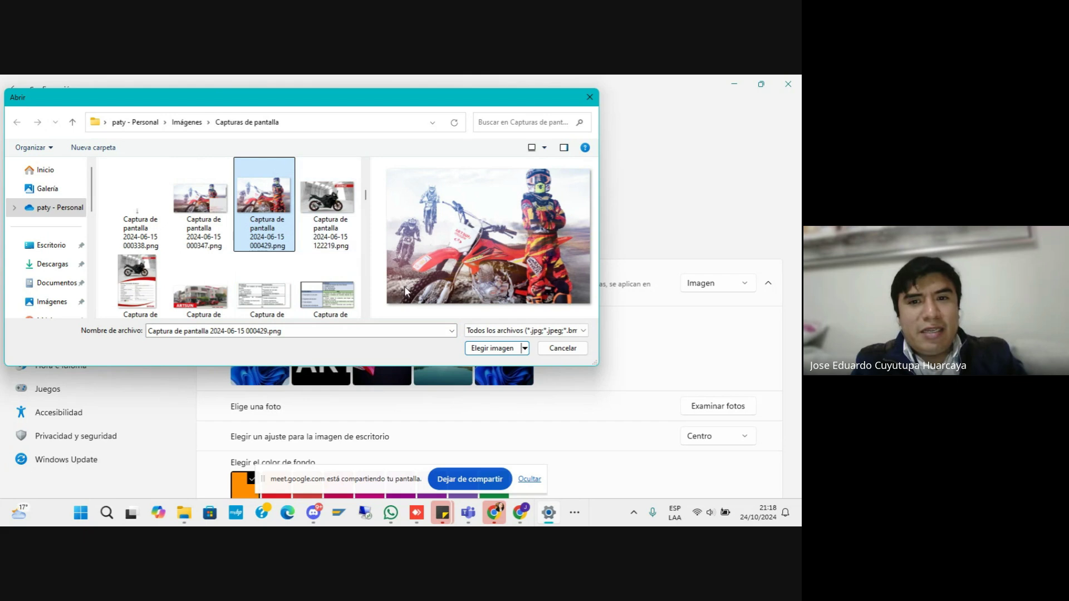
click(484, 345)
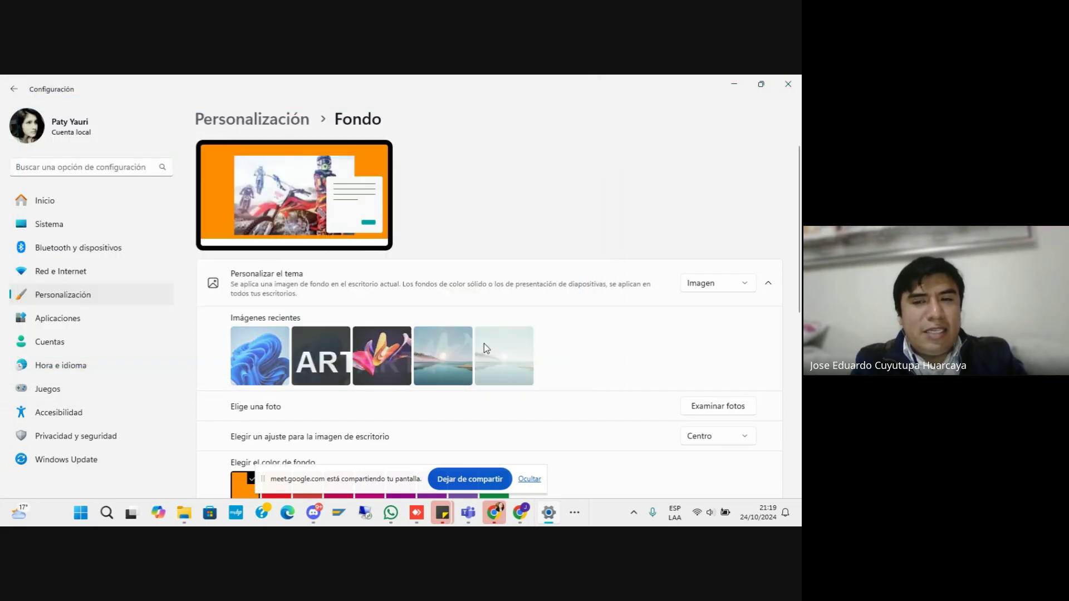
key(super+d)
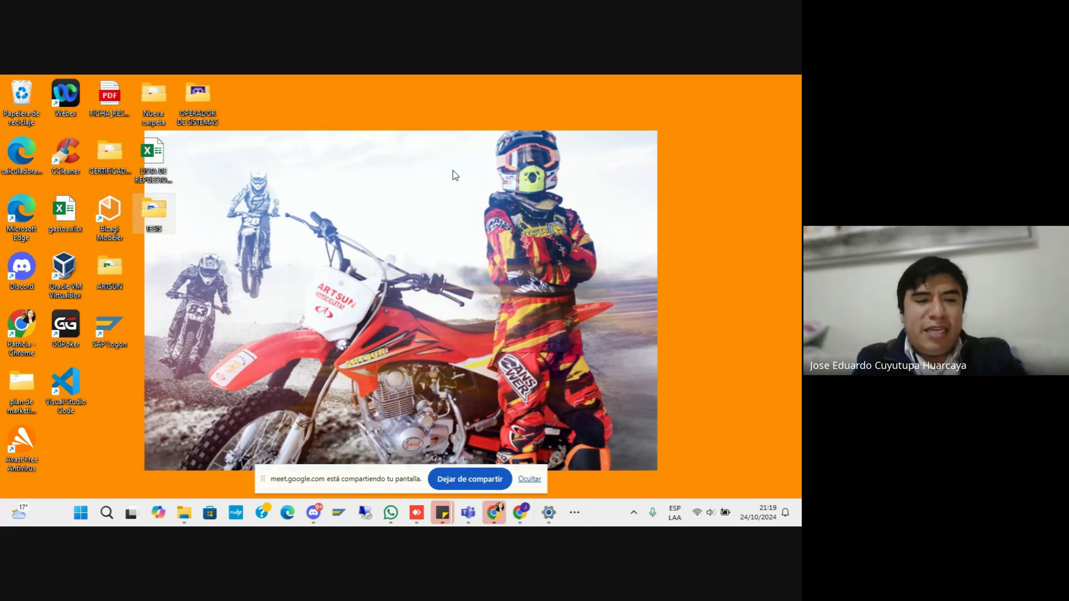
key(super+d)
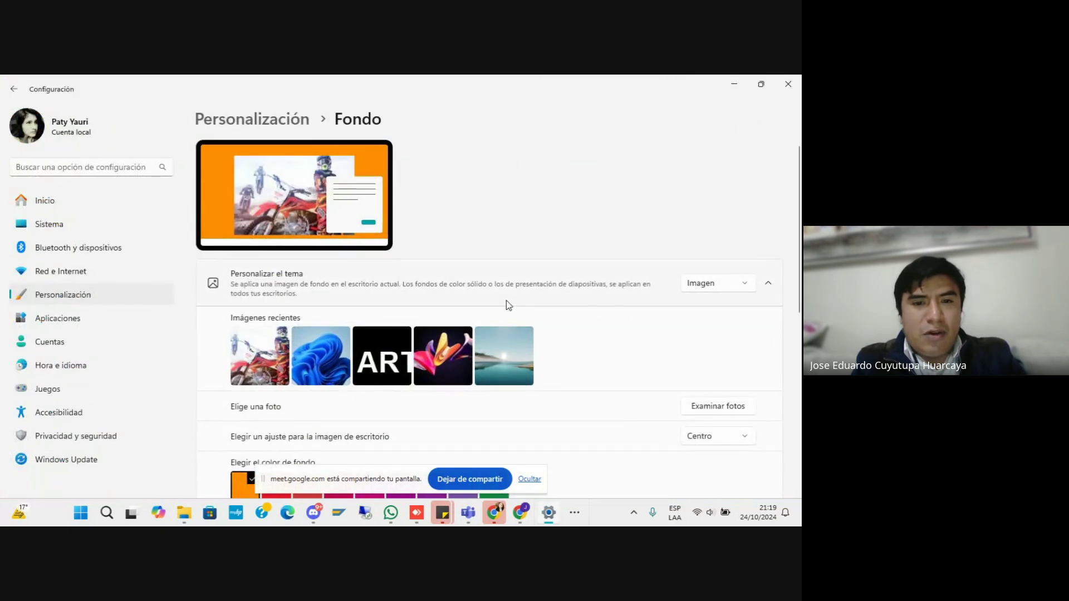
- Compare the desktop image fit by viewing the centred wallpaper, setting the fit to Rellenar and viewing the desktop again
scroll(508, 305, down, 1)
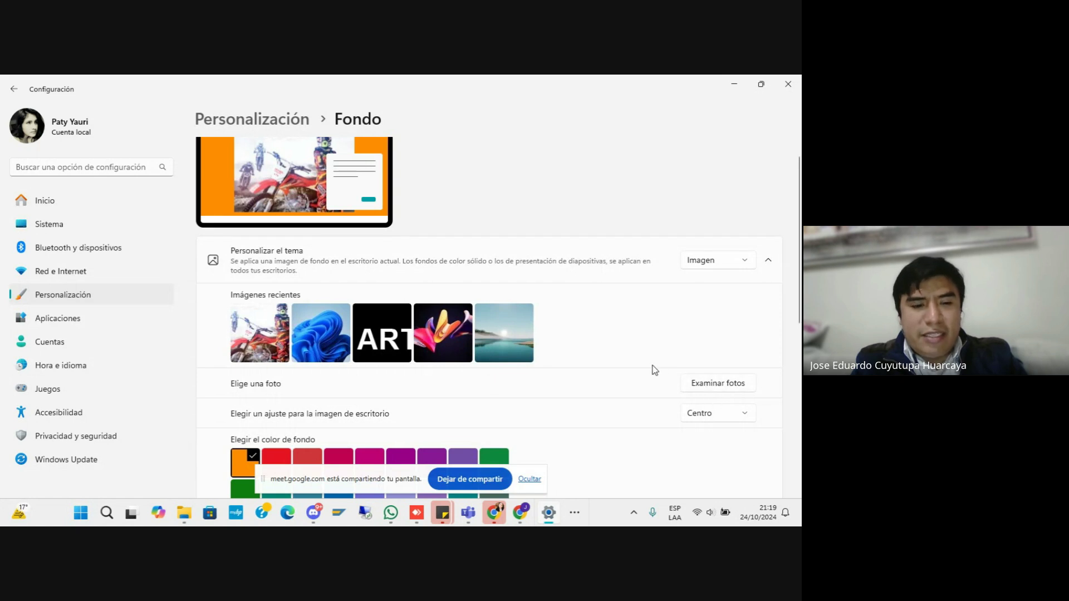
key(super+d)
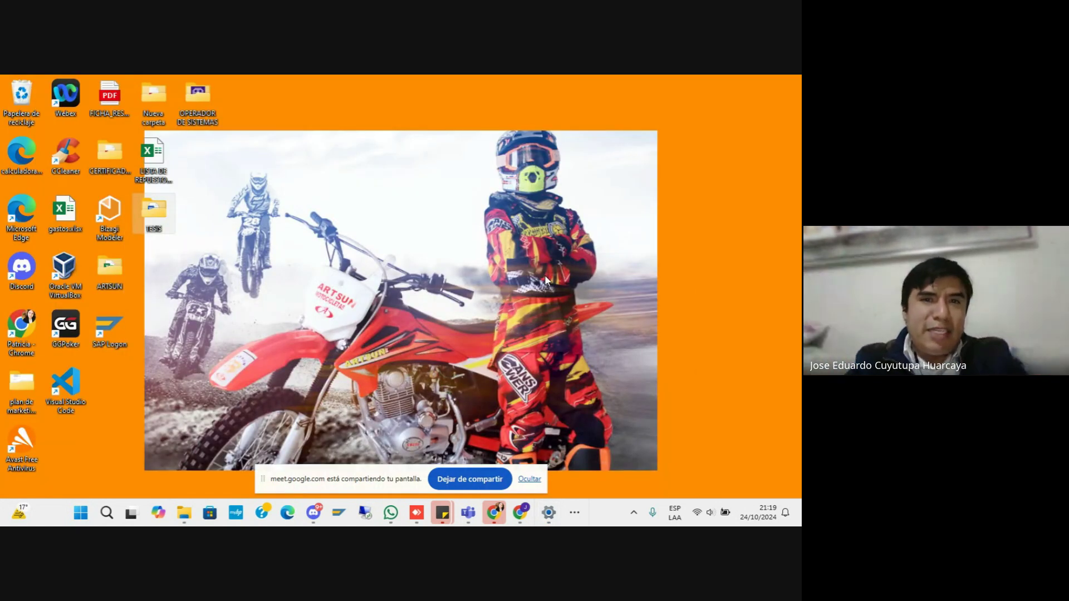
key(super+d)
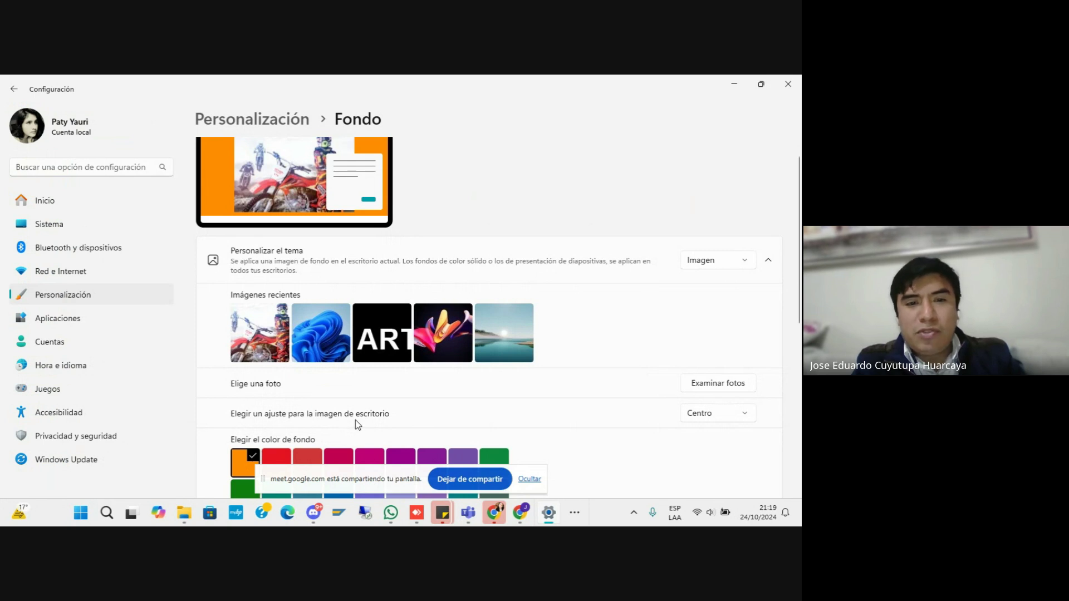
click(705, 415)
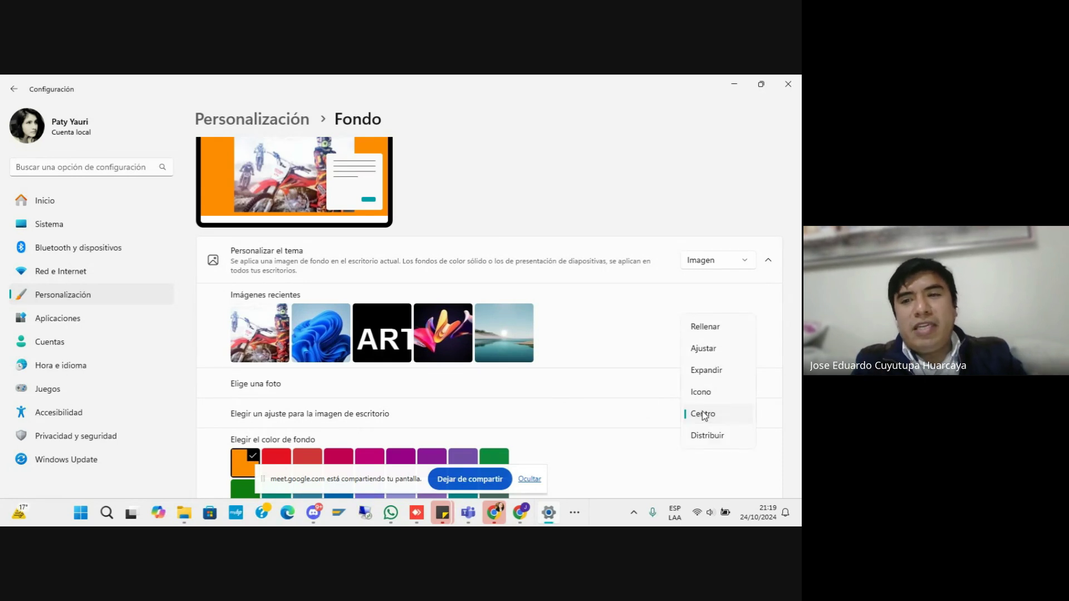
click(705, 328)
key(super+d)
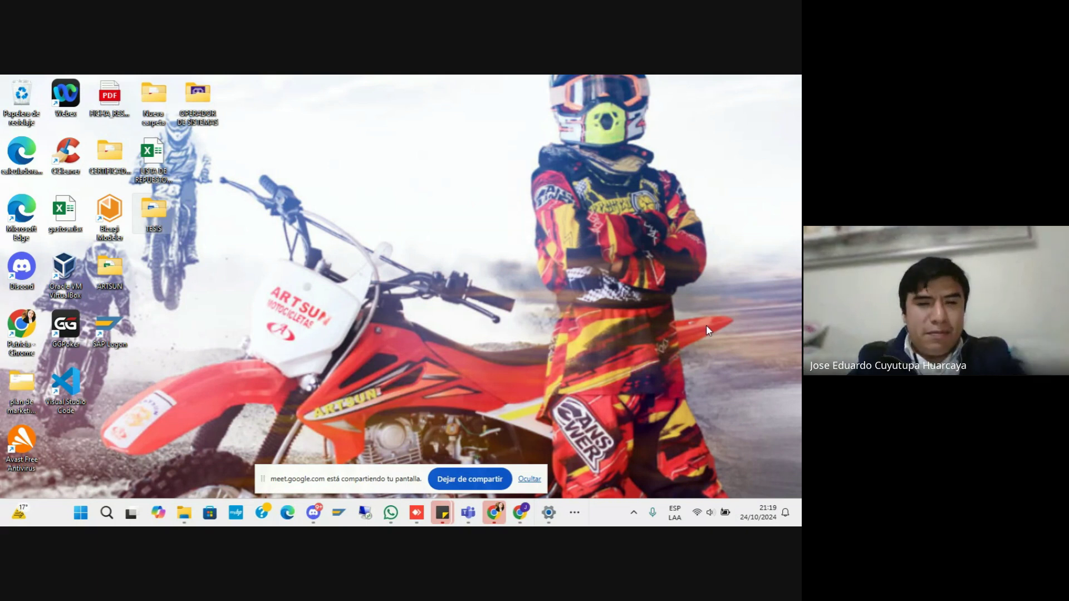
key(super+d)
- Set the desktop image fit to Ajustar, view it on the desktop and return to the Fondo settings
click(704, 413)
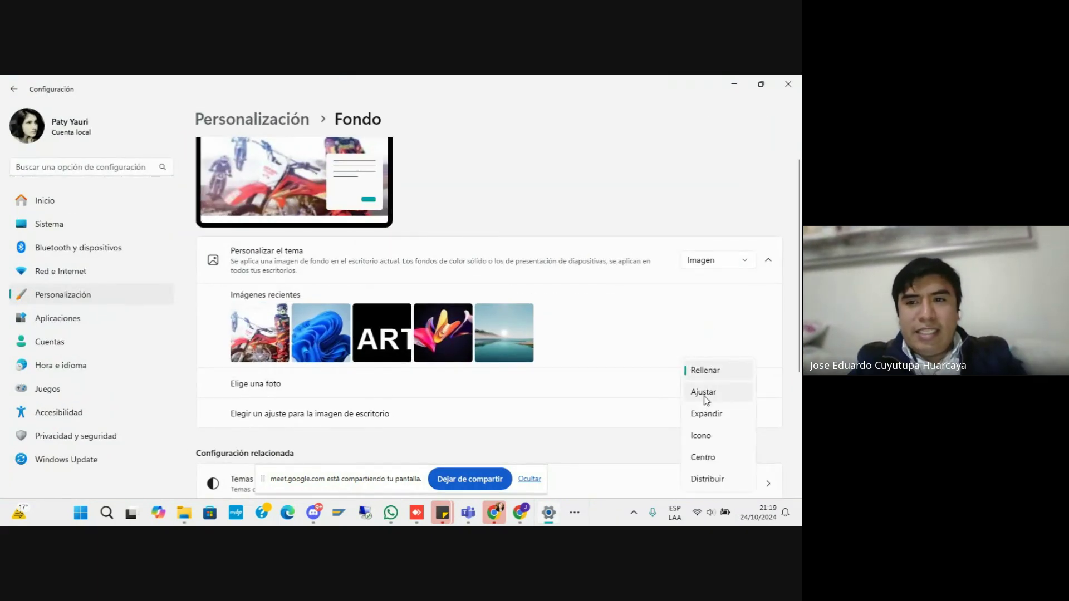
click(704, 393)
key(super+d)
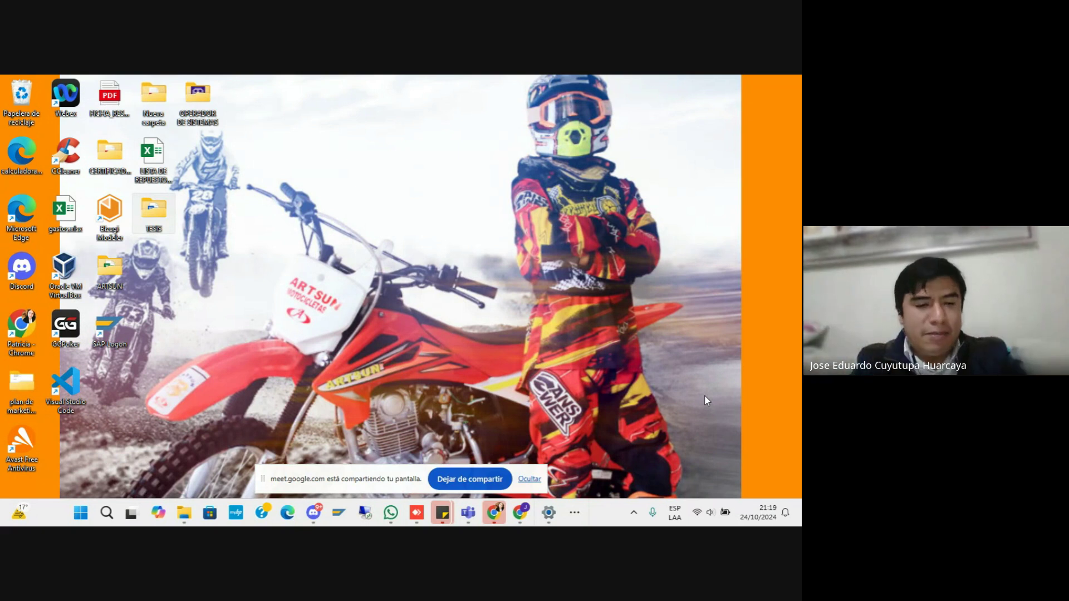
key(alt+Tab)
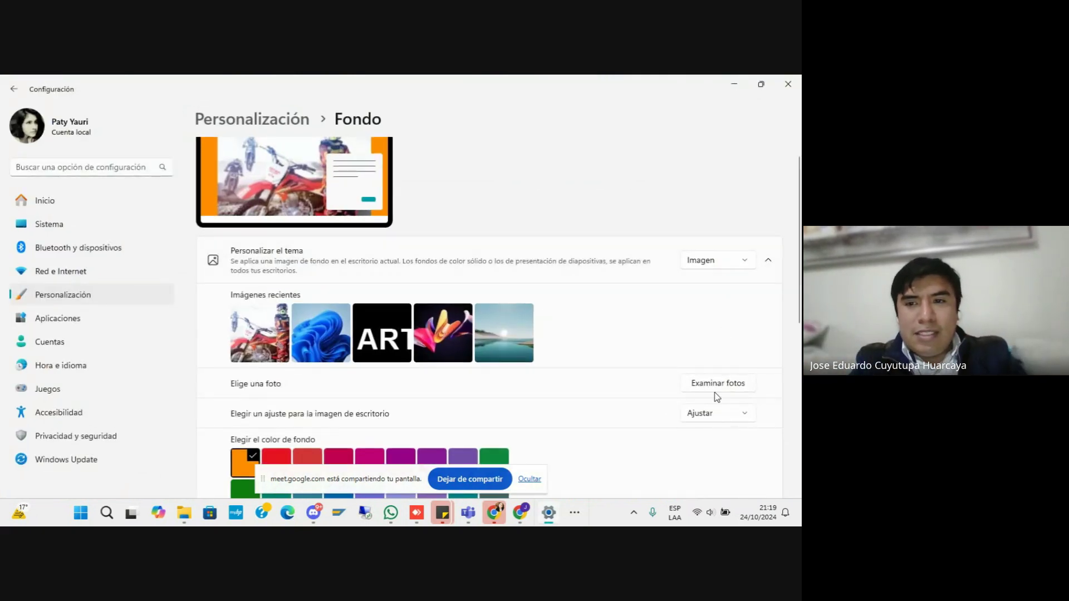
- Set the desktop image fit to Expandir and view the wallpaper on the desktop
click(717, 413)
click(714, 419)
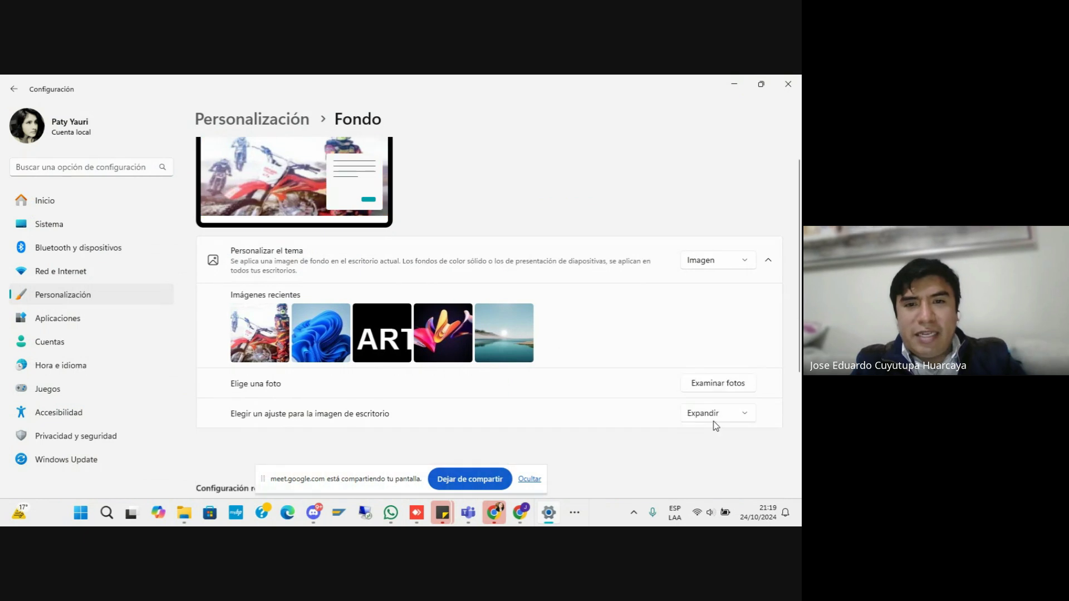
key(super+d)
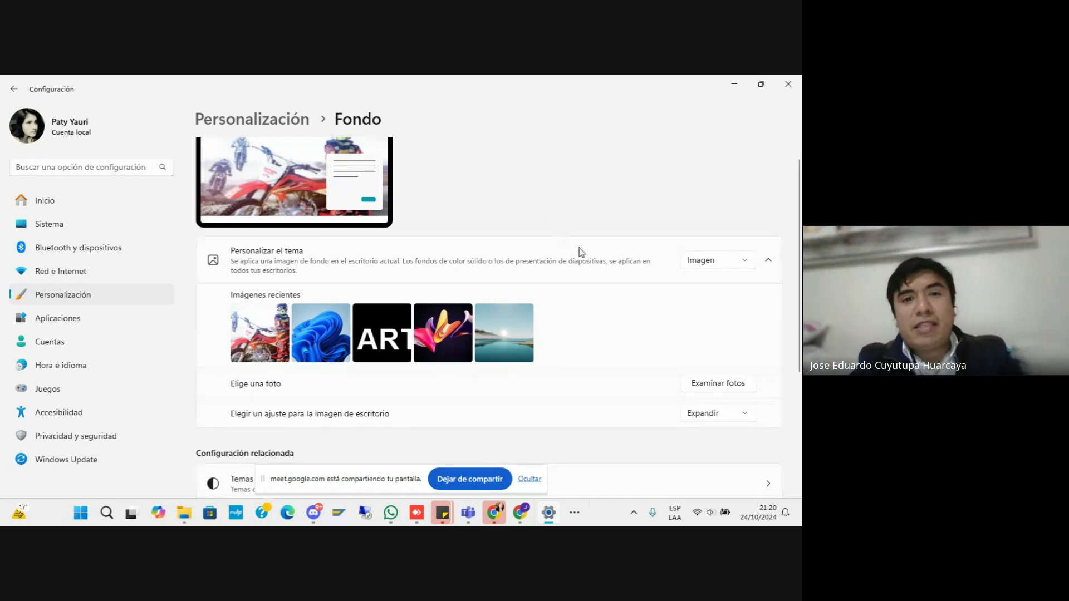
- Set the desktop image fit to Icono and view the tiled wallpaper on the desktop
click(706, 415)
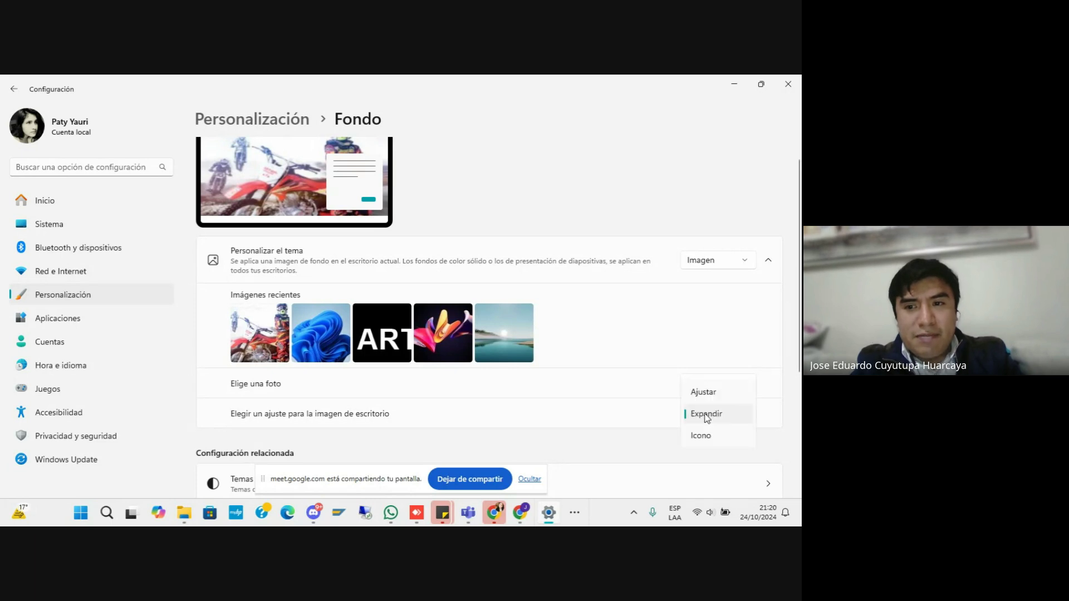
click(703, 435)
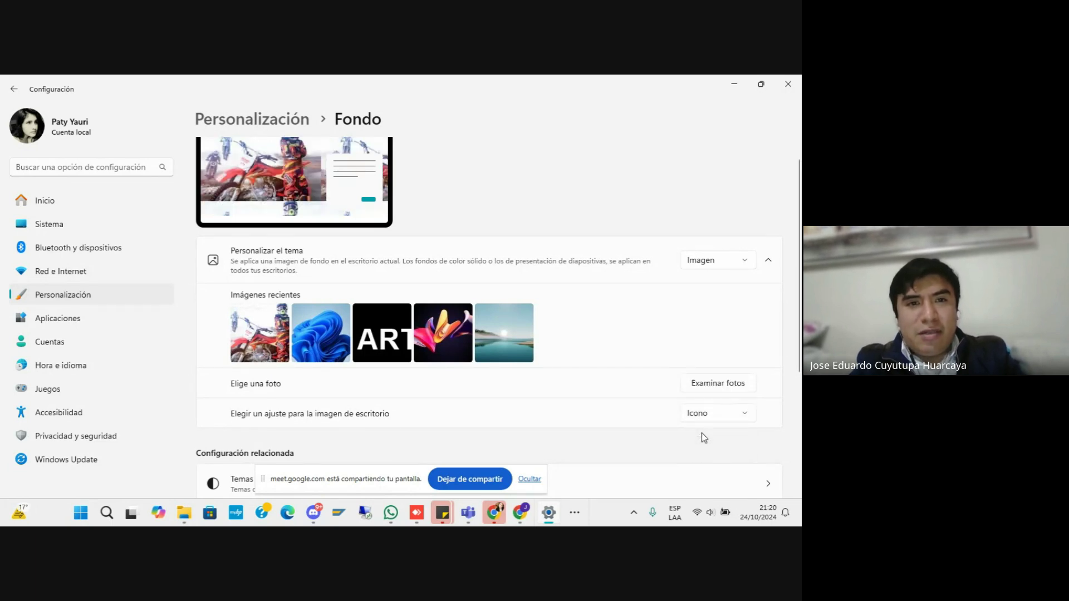
key(alt+Tab)
key(alt+Tab)
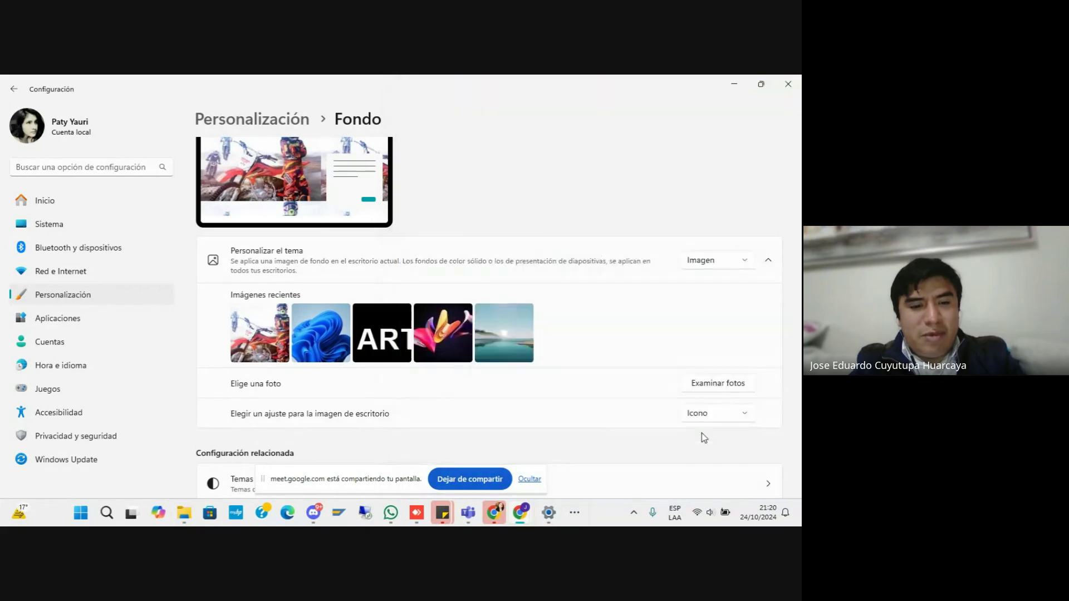
key(super+d)
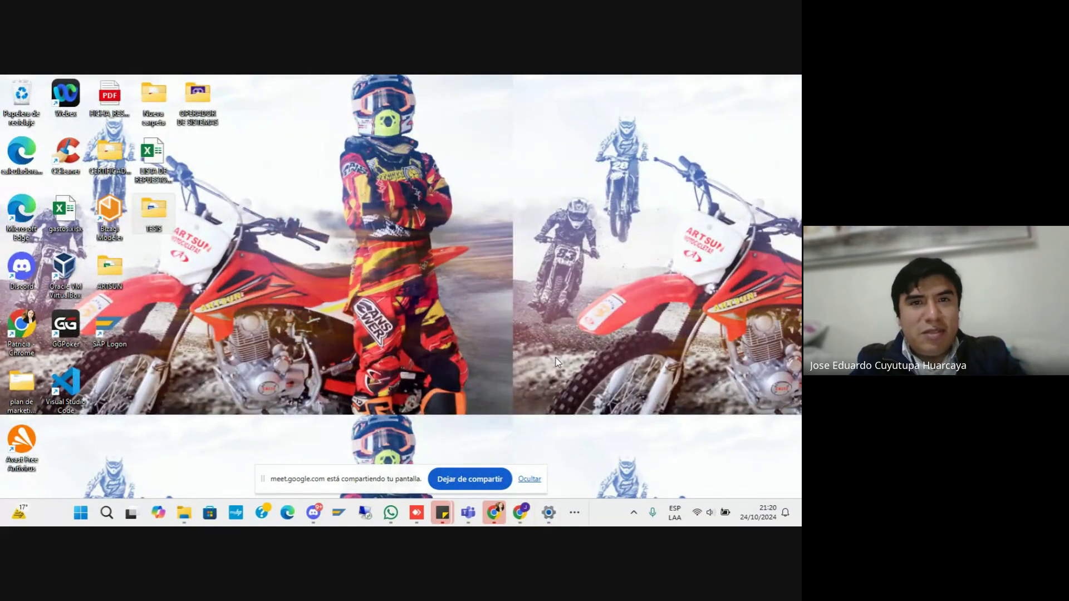
- Return to the Fondo settings, set the desktop image fit to Centro and view the desktop
key(super+d)
click(707, 411)
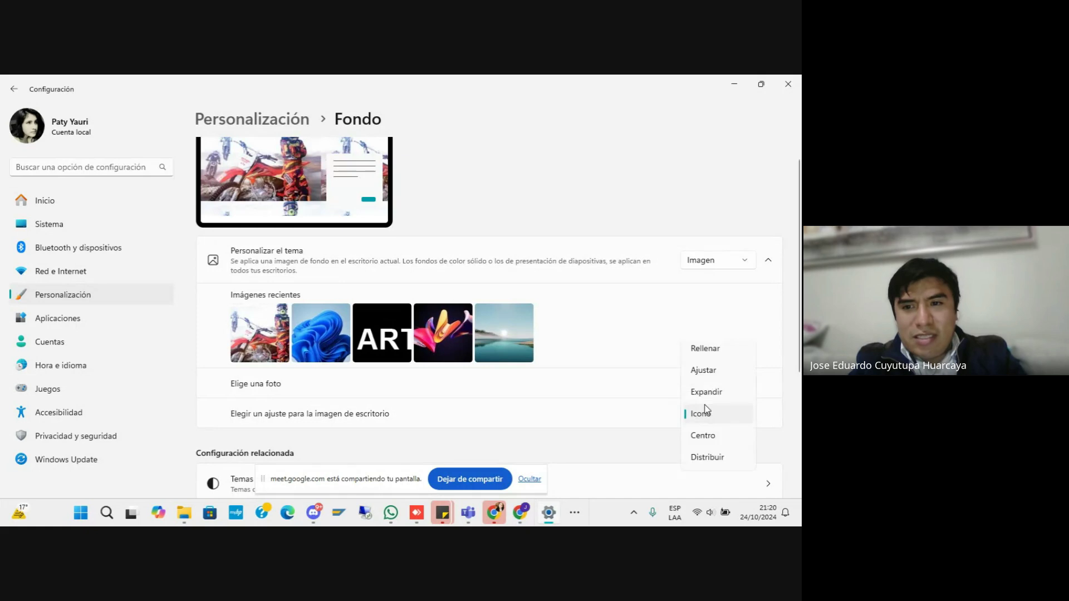
click(704, 433)
key(super+d)
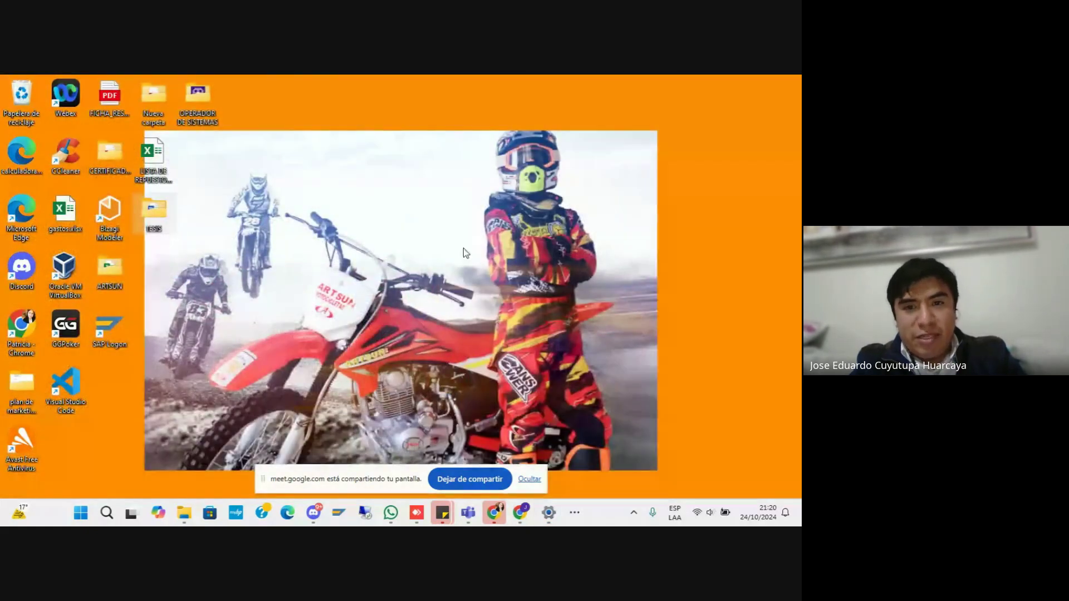
- Change the desktop image fit to Distribuir in the Fondo settings and view the wallpaper on the desktop
key(super+d)
click(701, 412)
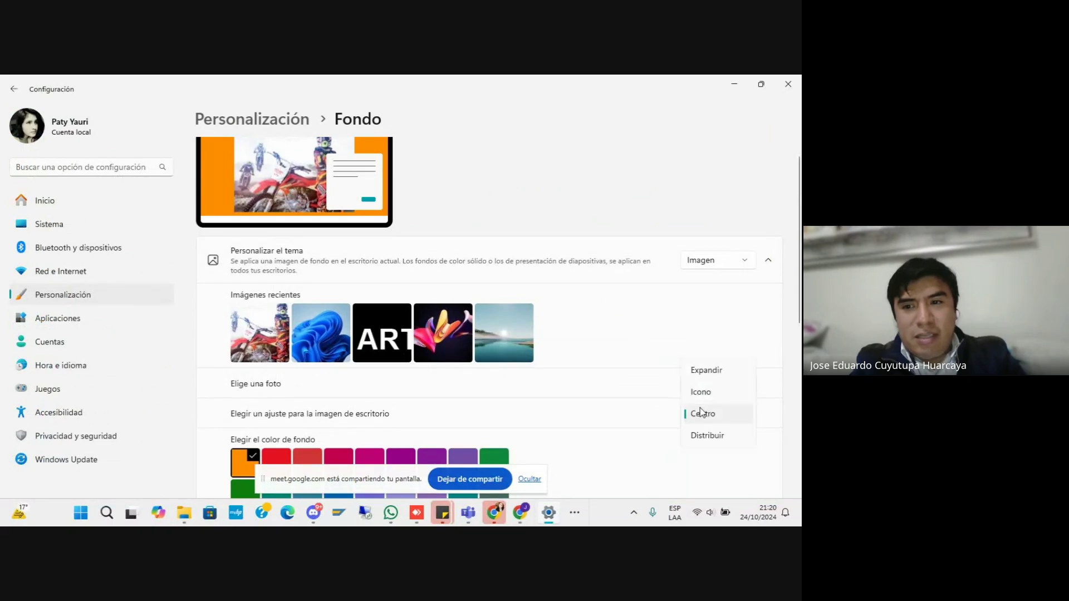
click(704, 440)
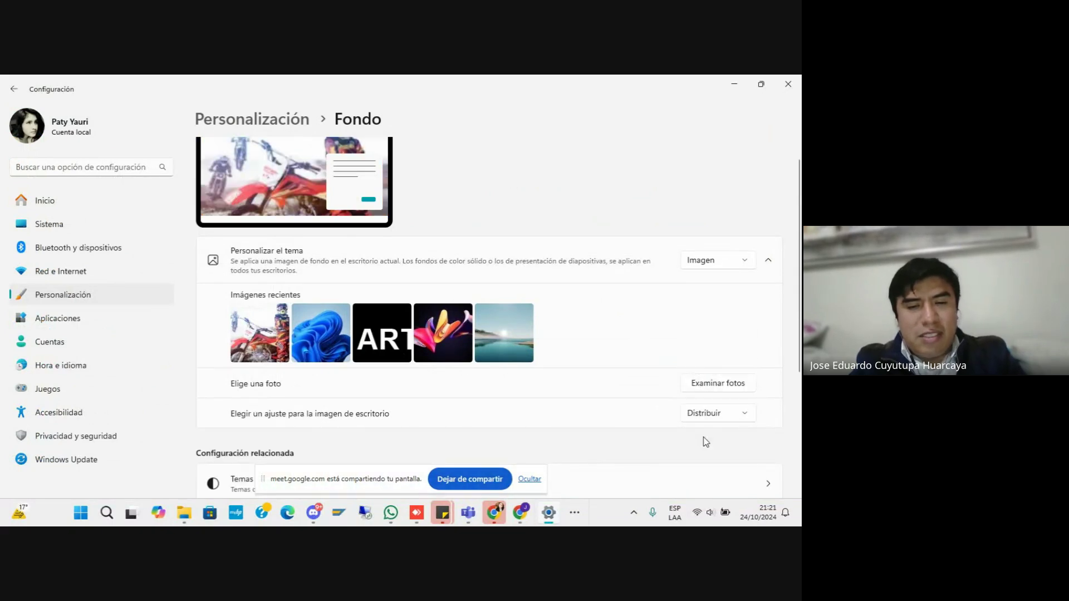
key(super+d)
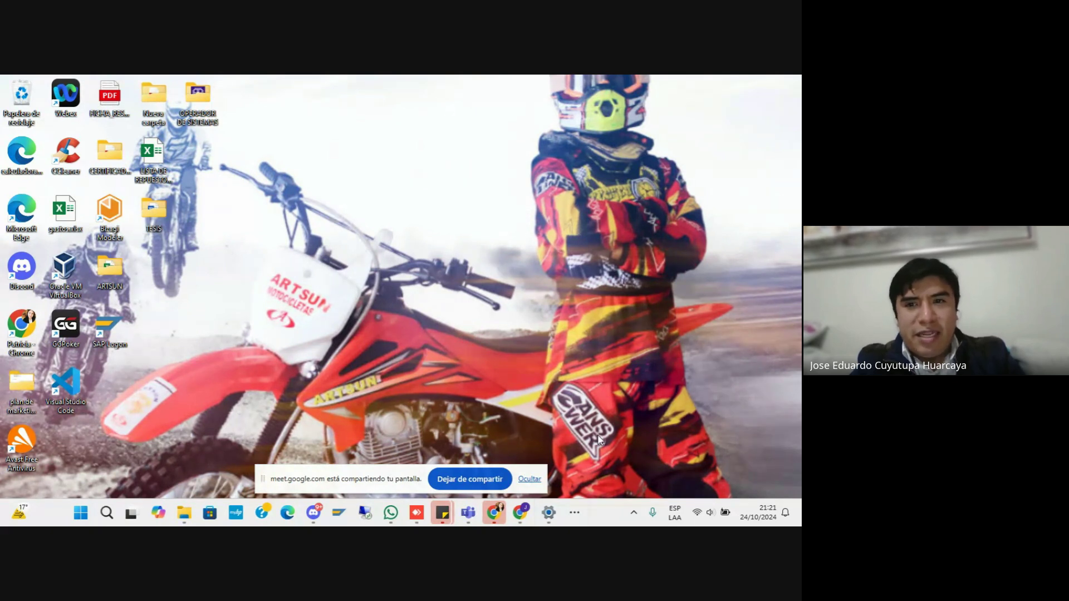
- Switch the desktop image fit back to Centro and view the centred wallpaper on the desktop again
key(super+d)
click(716, 413)
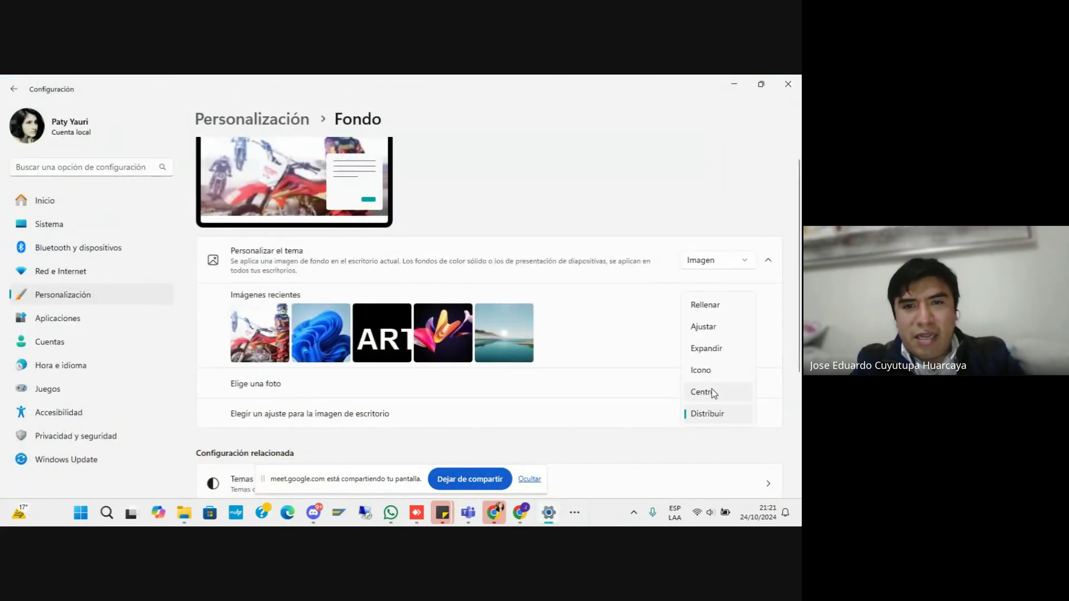
click(712, 390)
key(alt+Tab)
key(super+d)
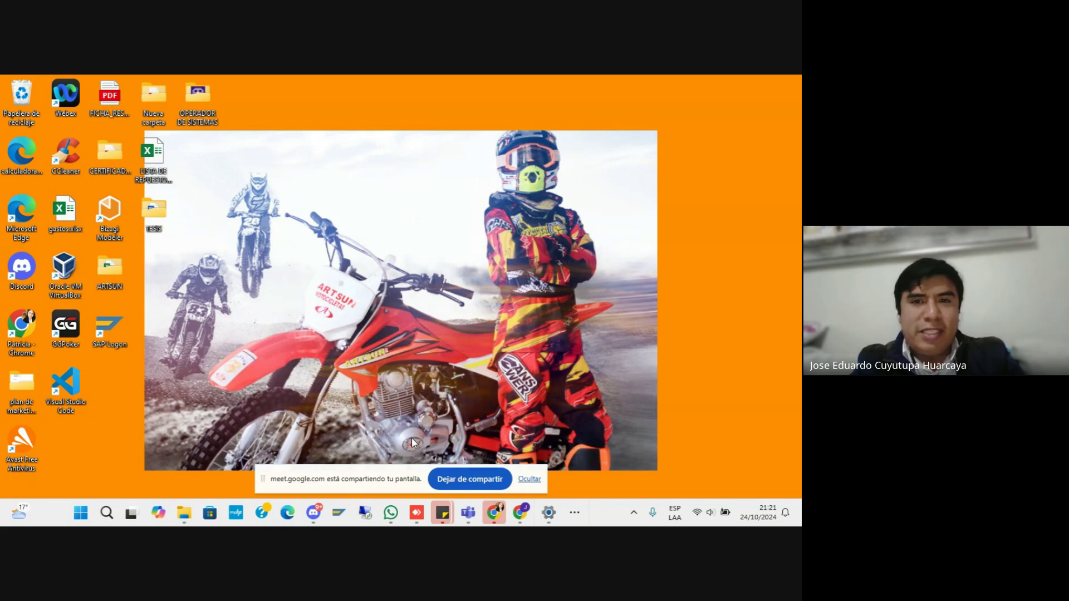
- Set the desktop image fit to Rellenar in the Fondo settings and view the wallpaper on the desktop
key(alt+Tab)
key(alt+Tab)
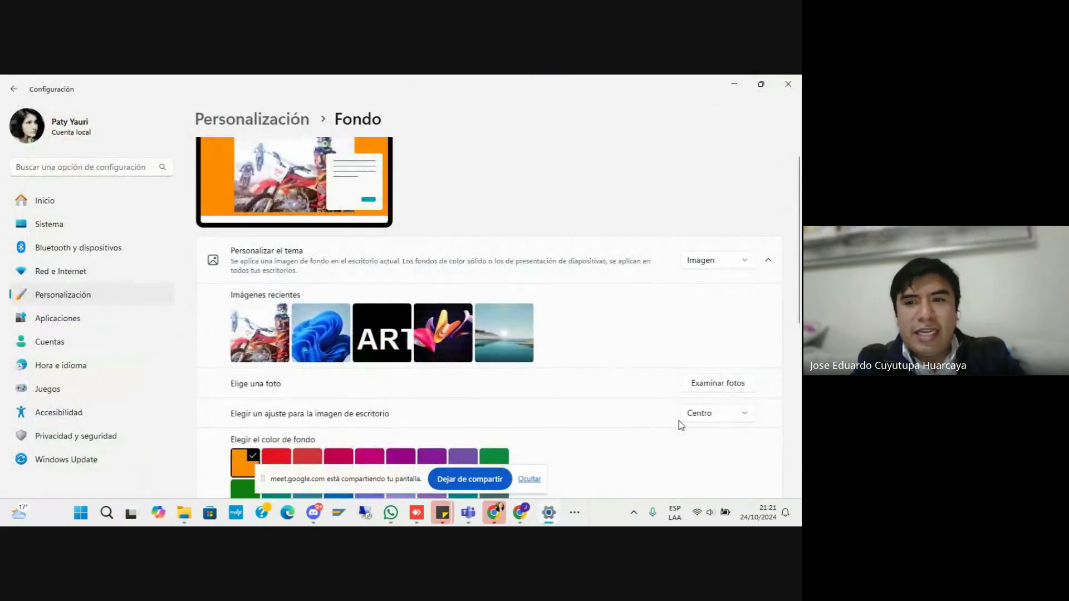
click(709, 415)
click(705, 335)
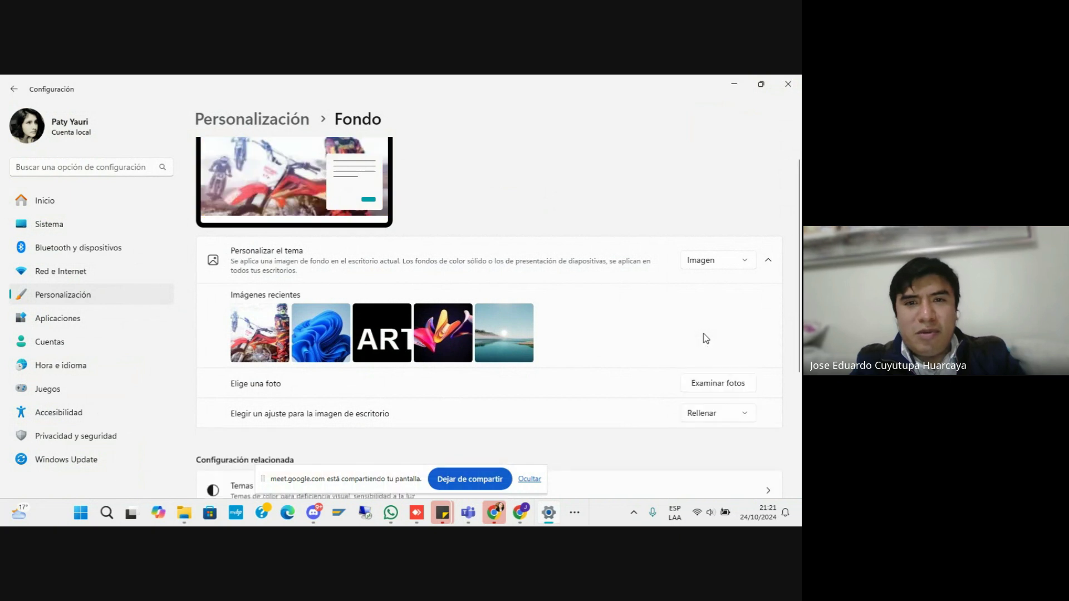
key(super+d)
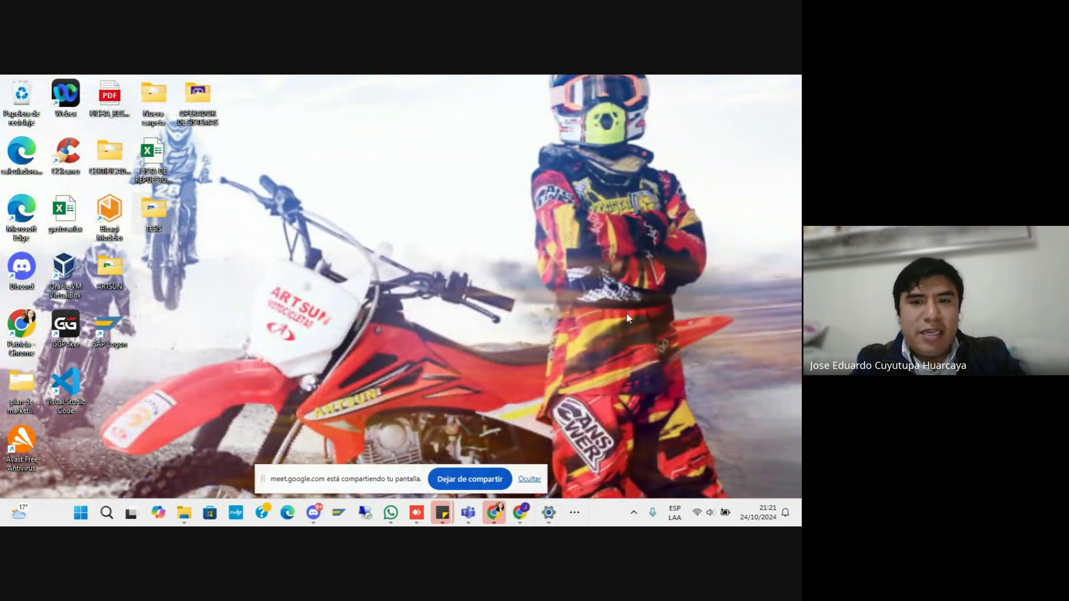
- Switch to the Meet call to check its messages, and return to the Fondo page in Configuración
click(530, 479)
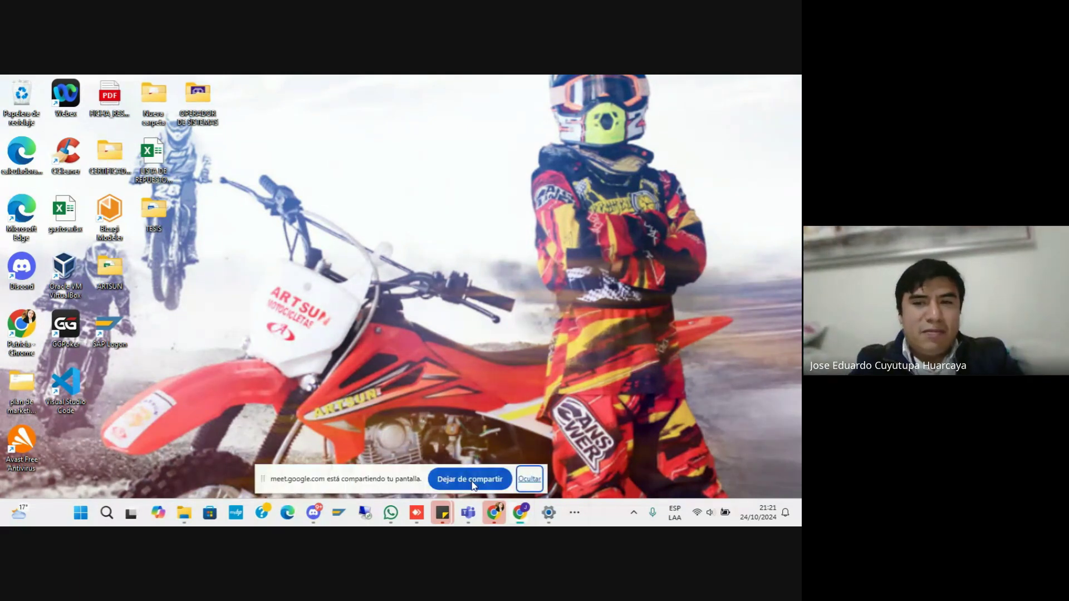
key(alt+Tab)
key(Tab)
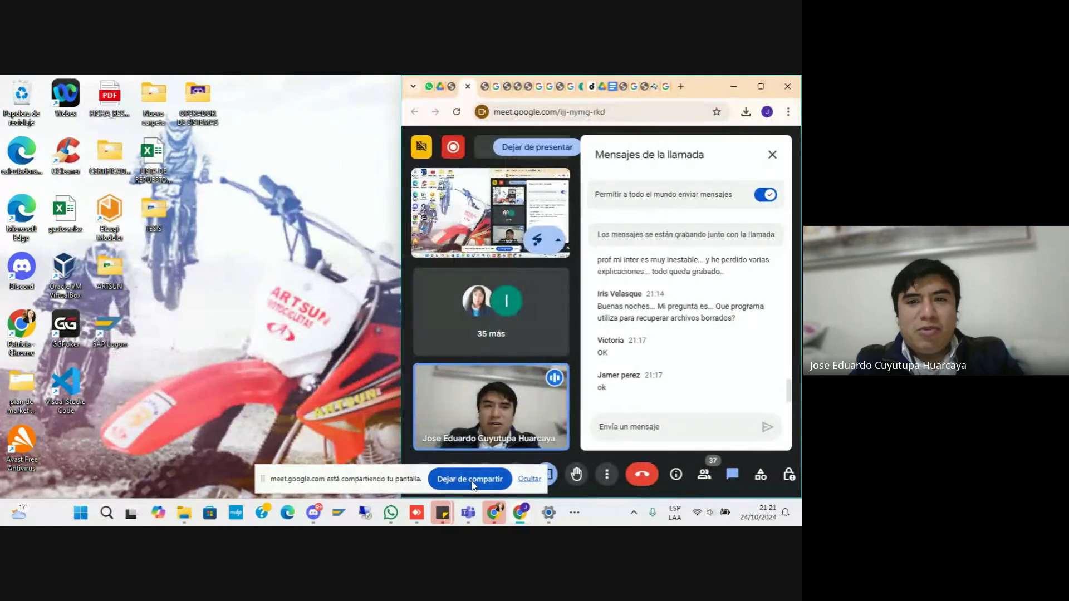
key(alt+Tab)
key(alt+Tab)
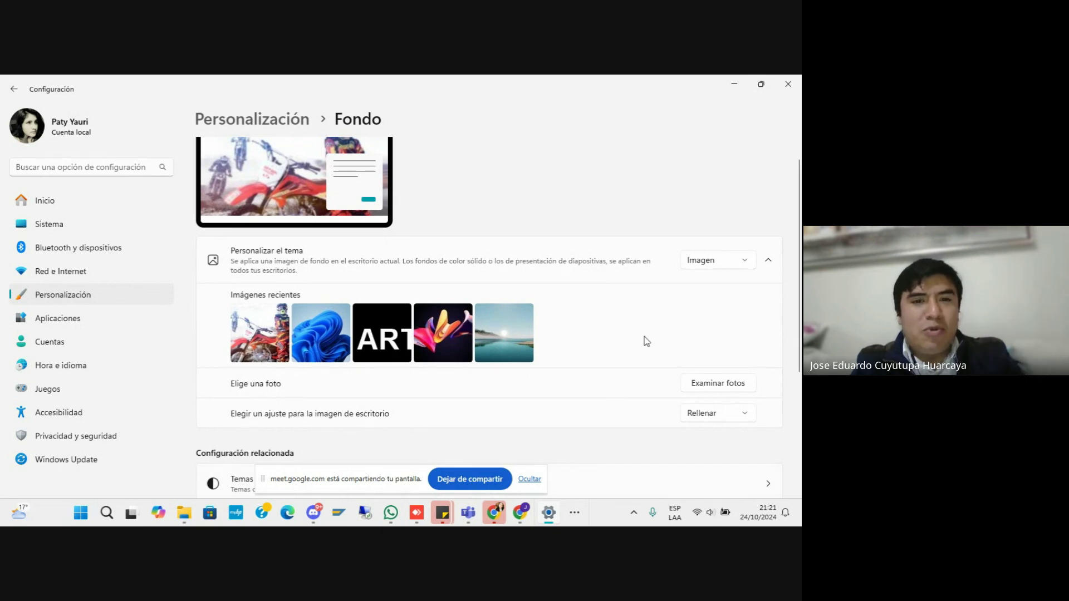
- Review the rest of the Fondo page and show the navigation between Personalización and Fondo, ending on the Personalización overview
scroll(646, 341, down, 5)
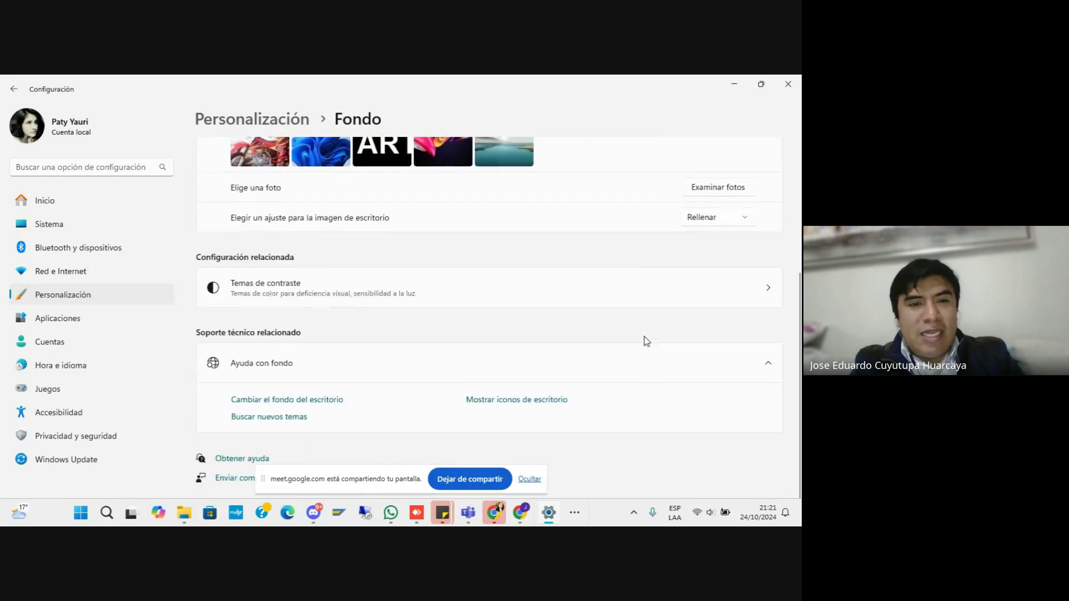
scroll(644, 342, up, 5)
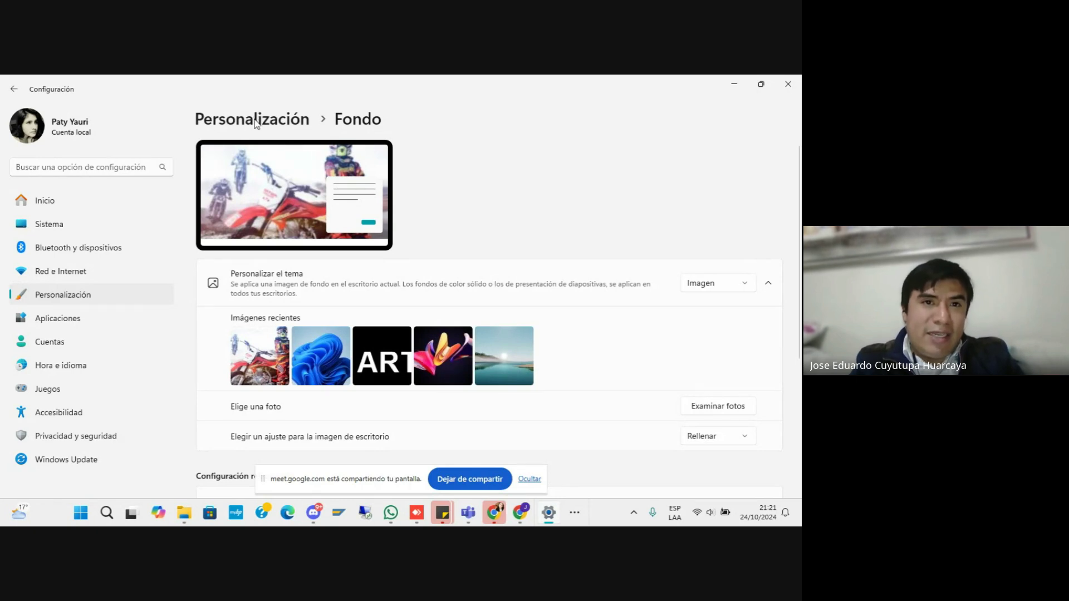
click(254, 123)
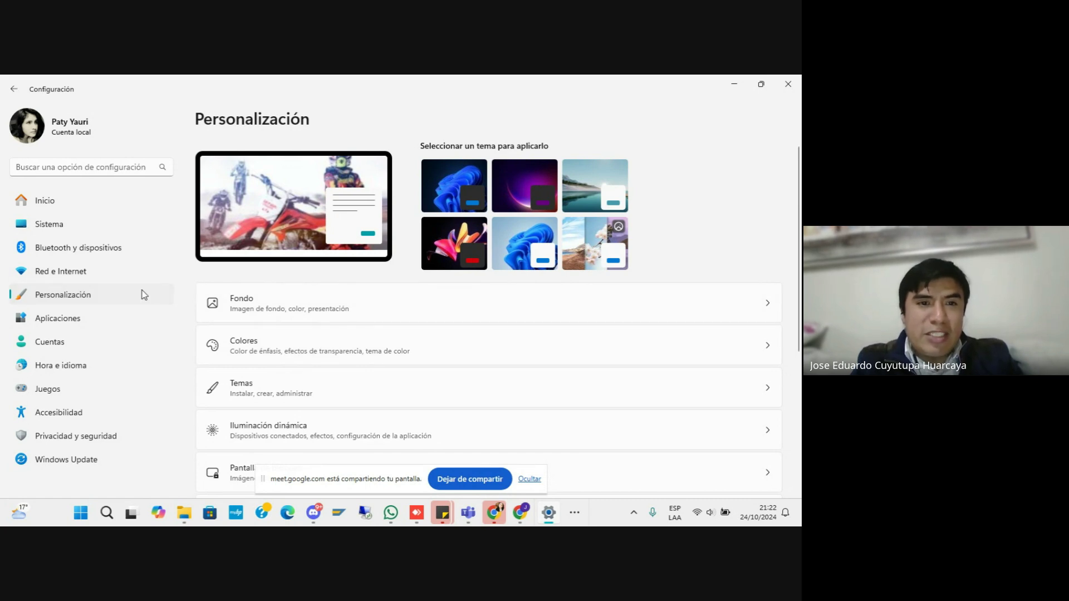
click(270, 308)
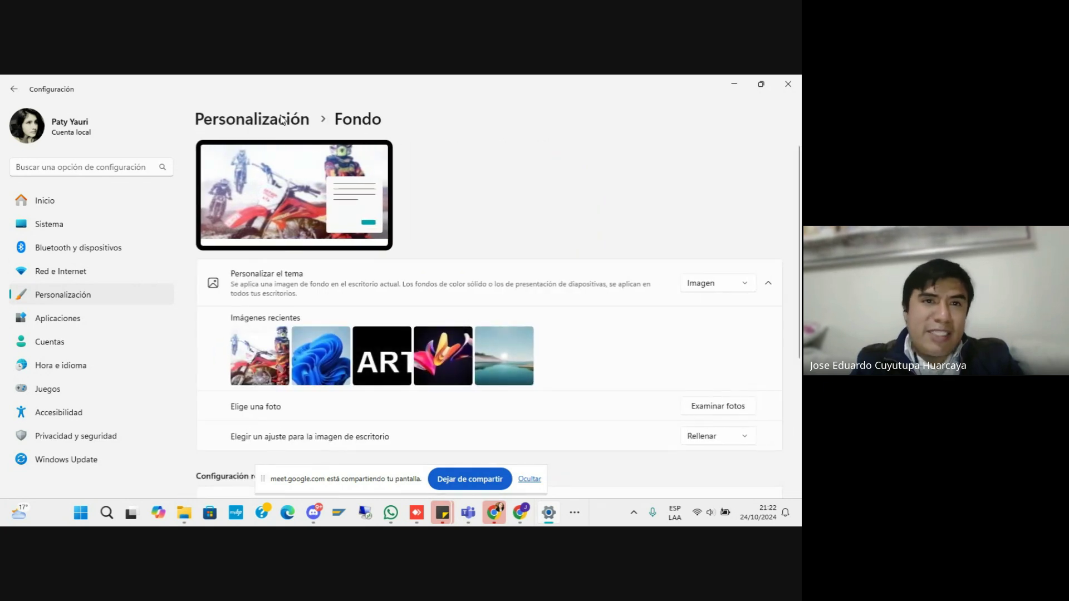
click(88, 296)
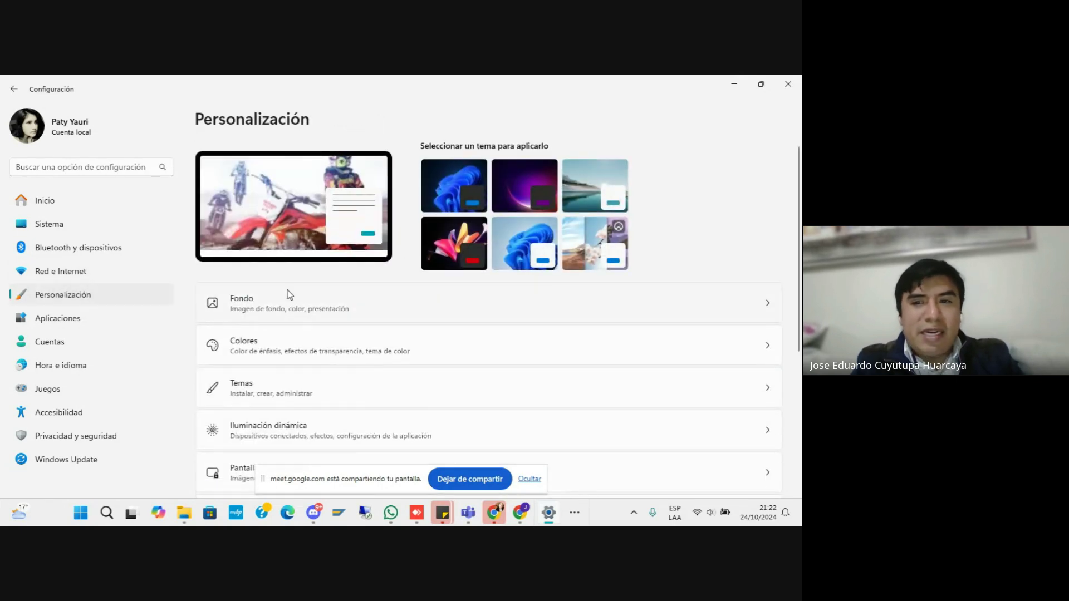
- Open the Colores settings from Personalización and look over the mode, transparency and accent colour options
scroll(289, 295, down, 1)
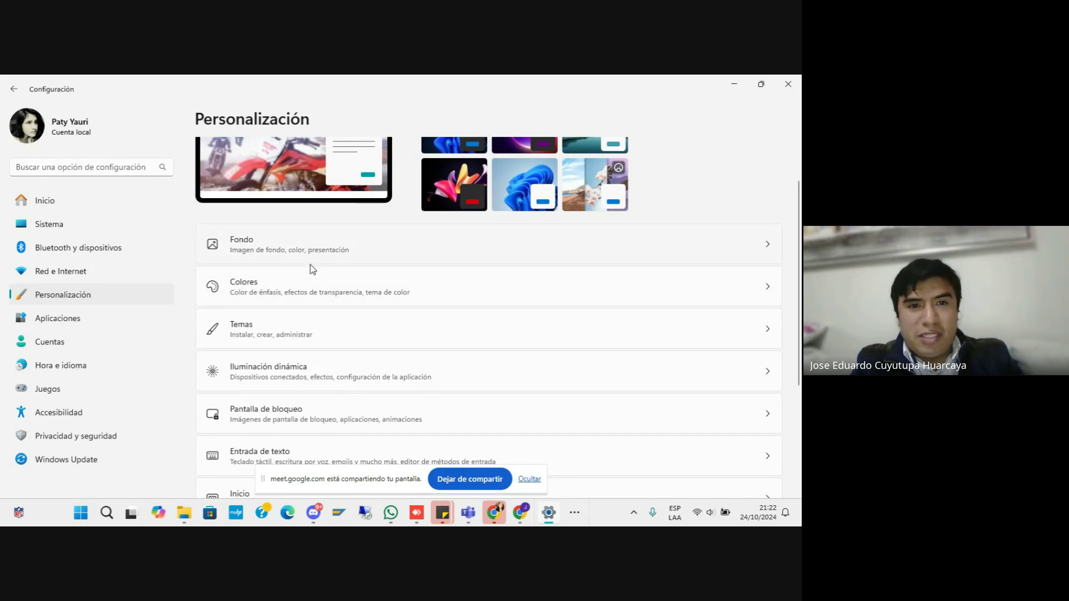
click(261, 296)
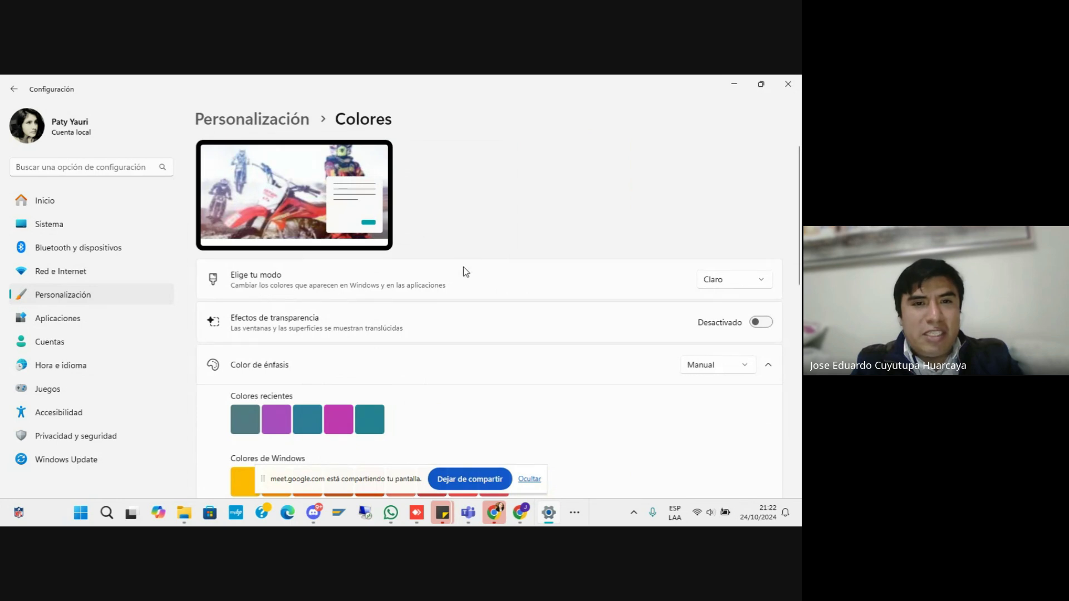
scroll(543, 245, down, 1)
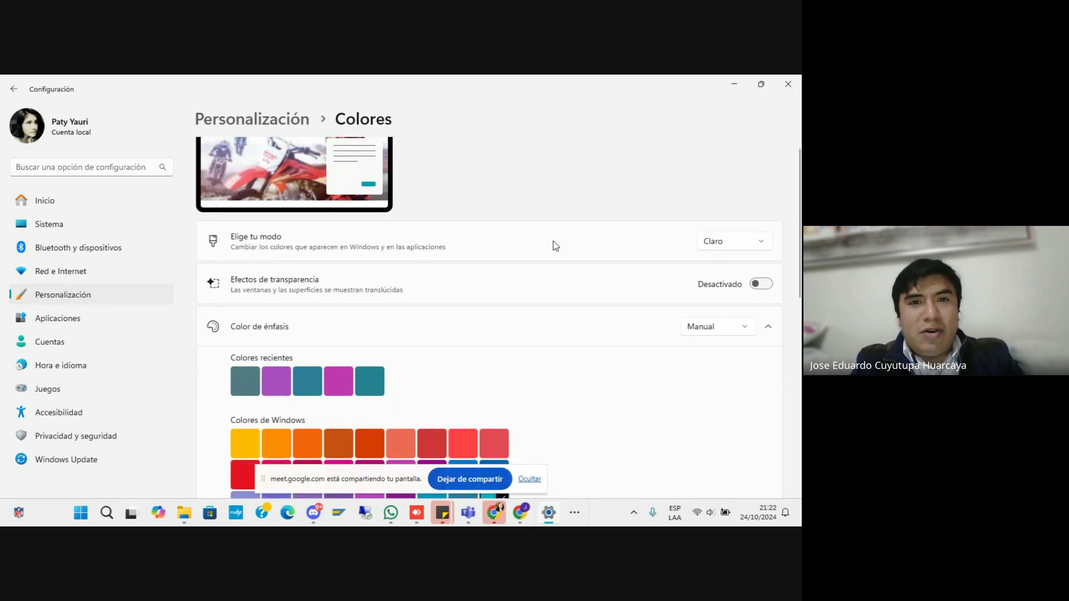
scroll(552, 245, up, 1)
scroll(576, 197, up, 1)
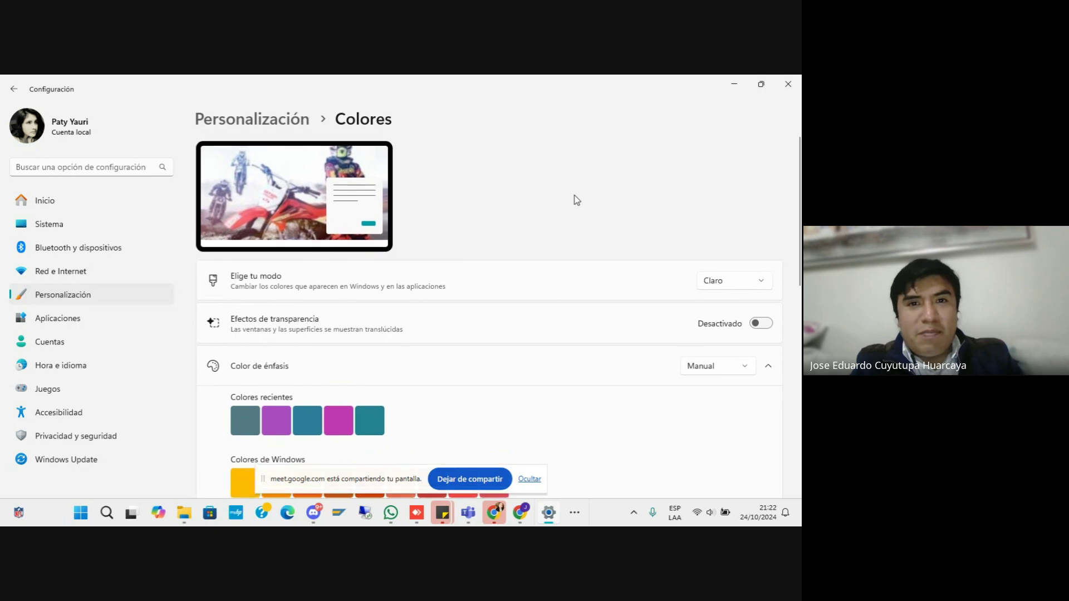
- Maximize the Meet call window, check the call messages and return to the Colores page in Configuración
key(alt+Tab)
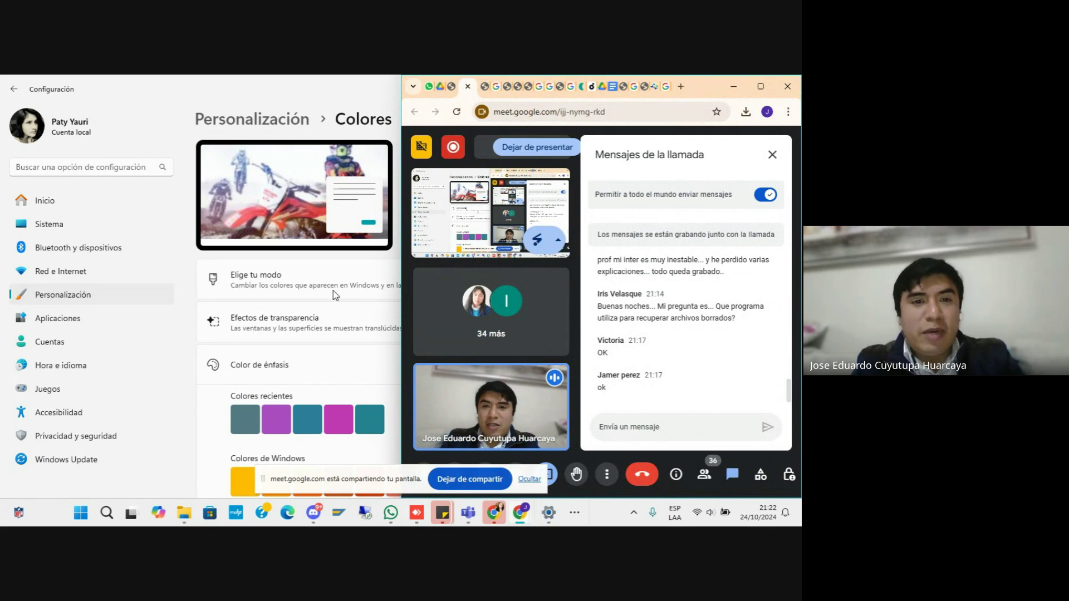
click(761, 86)
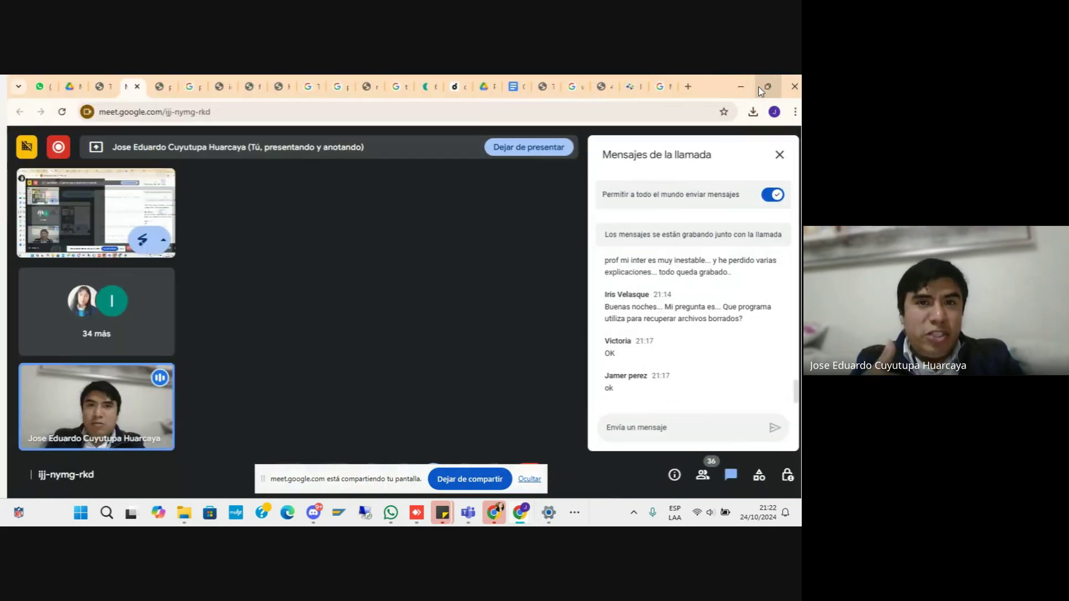
click(734, 87)
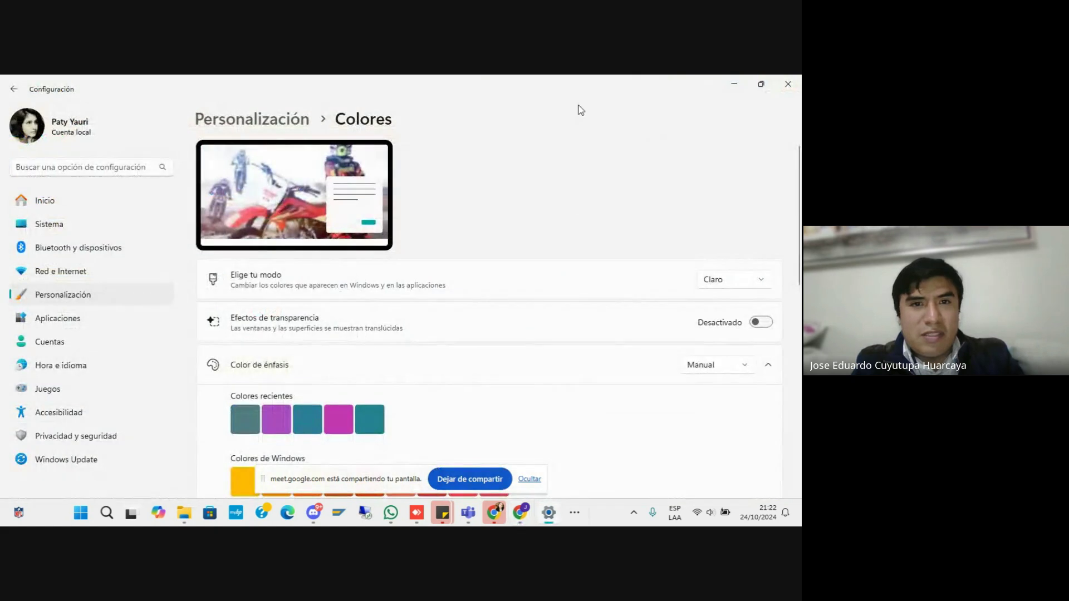
key(alt+Tab)
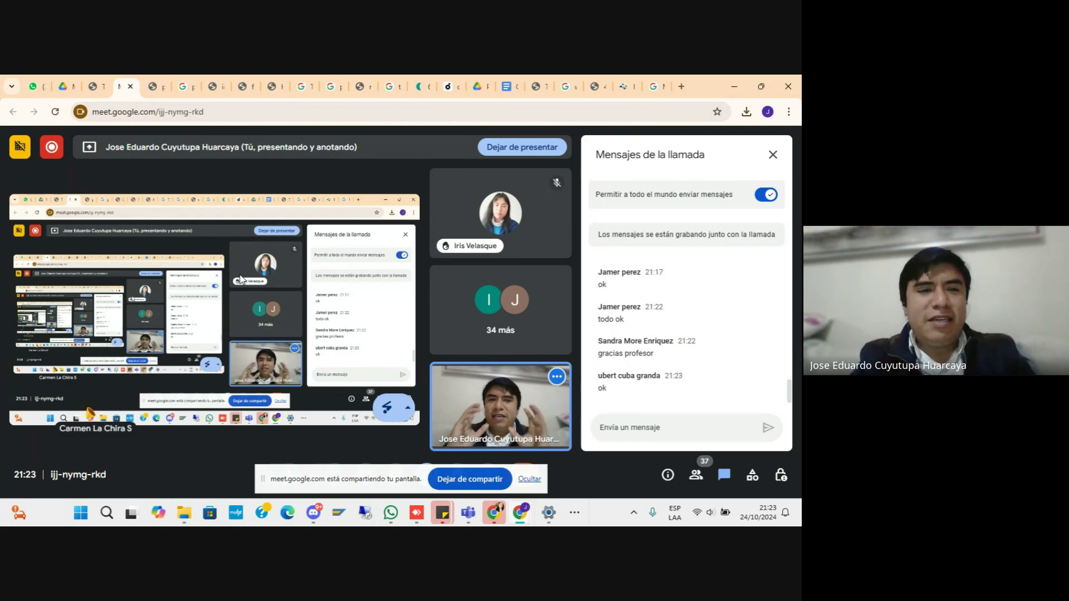
key(alt+Tab)
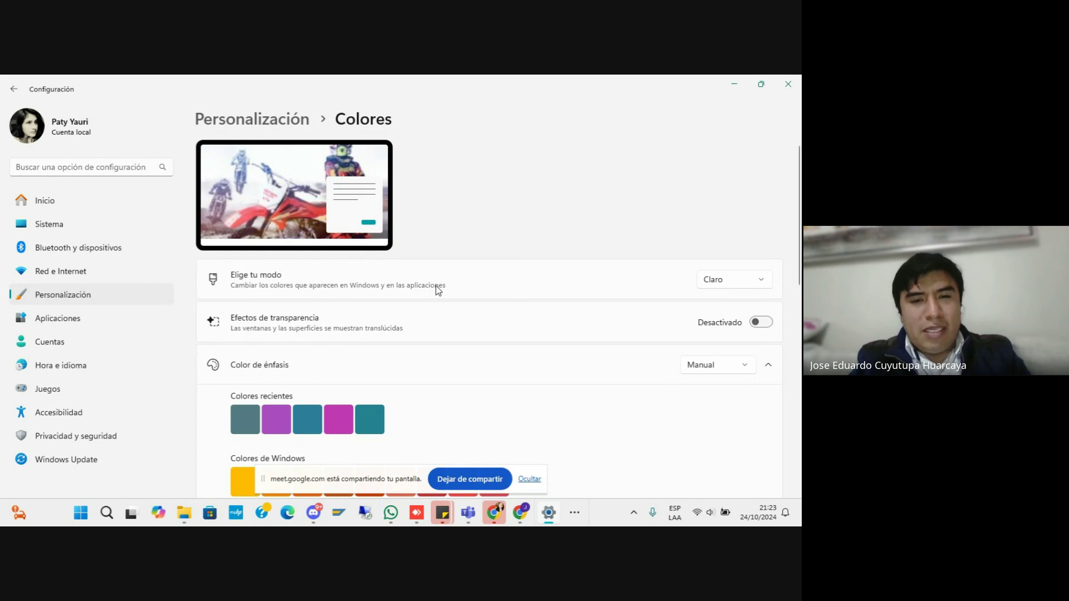
- Show the Start menu over the Colores page and close it again
key(super)
key(super)
key(super)
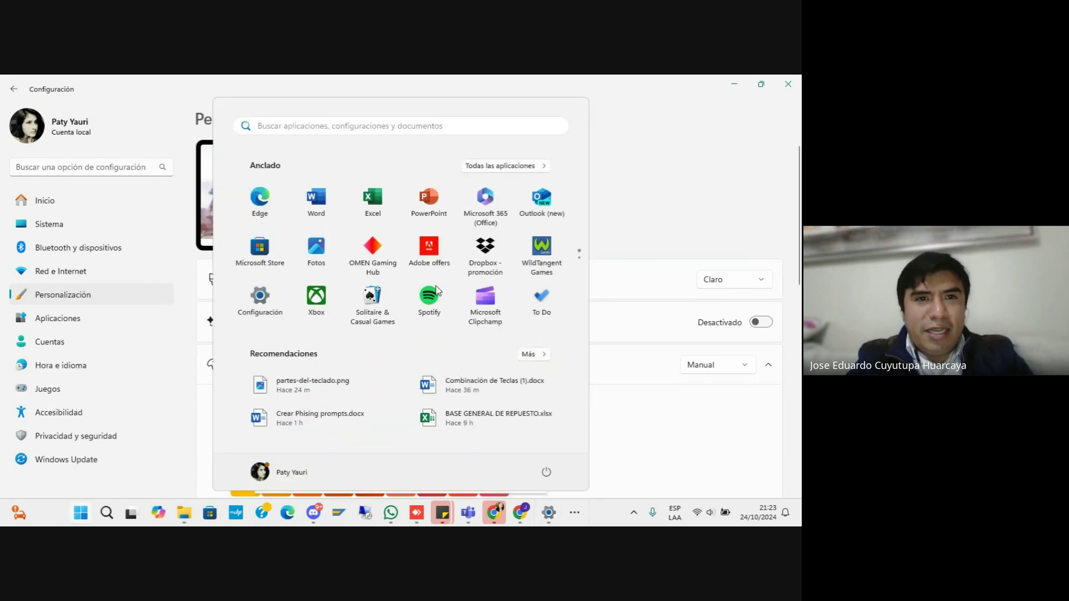
key(super)
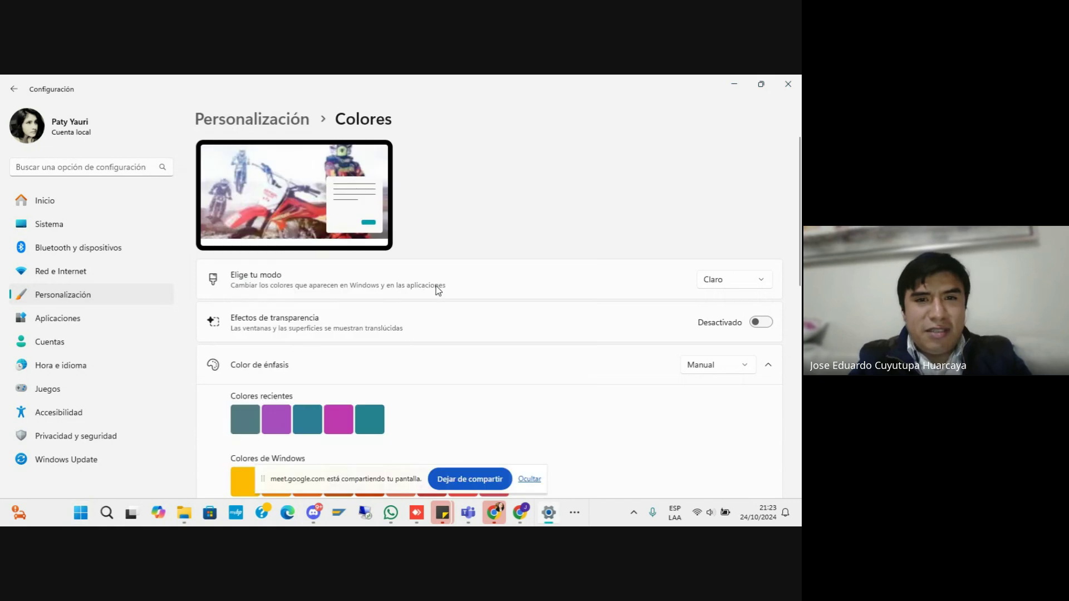
key(super)
key(super)
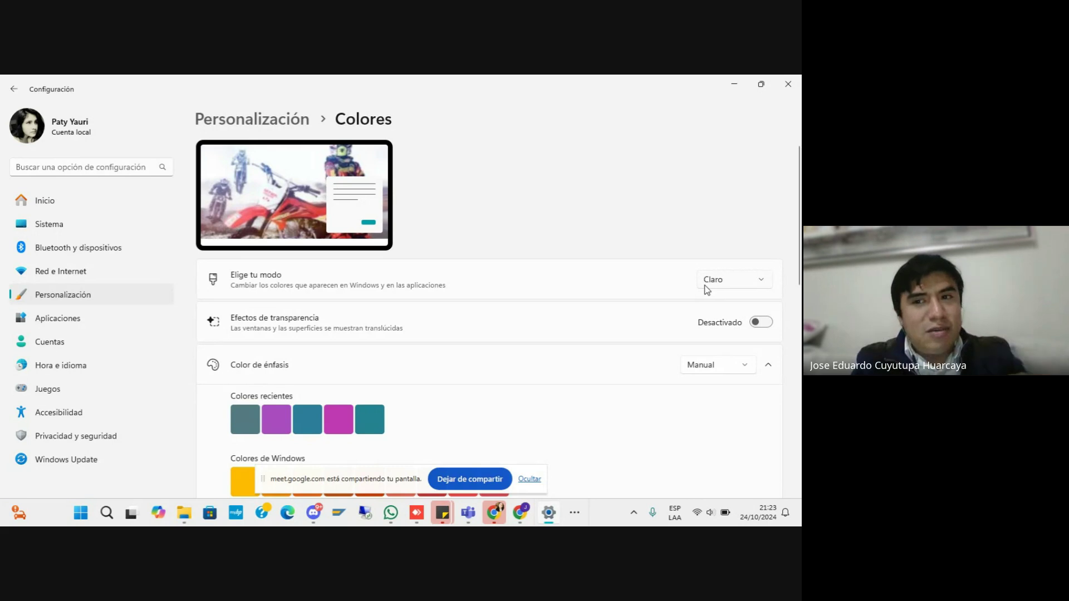
- Try the Oscuro colour mode, show the Start menu with it, and set the mode back to Claro
click(750, 288)
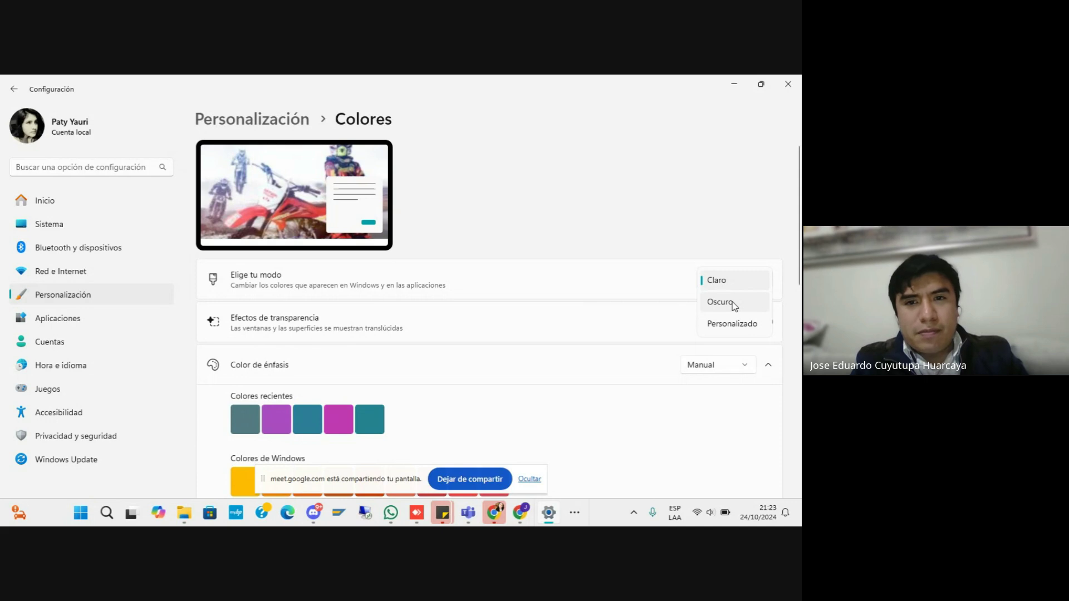
click(734, 306)
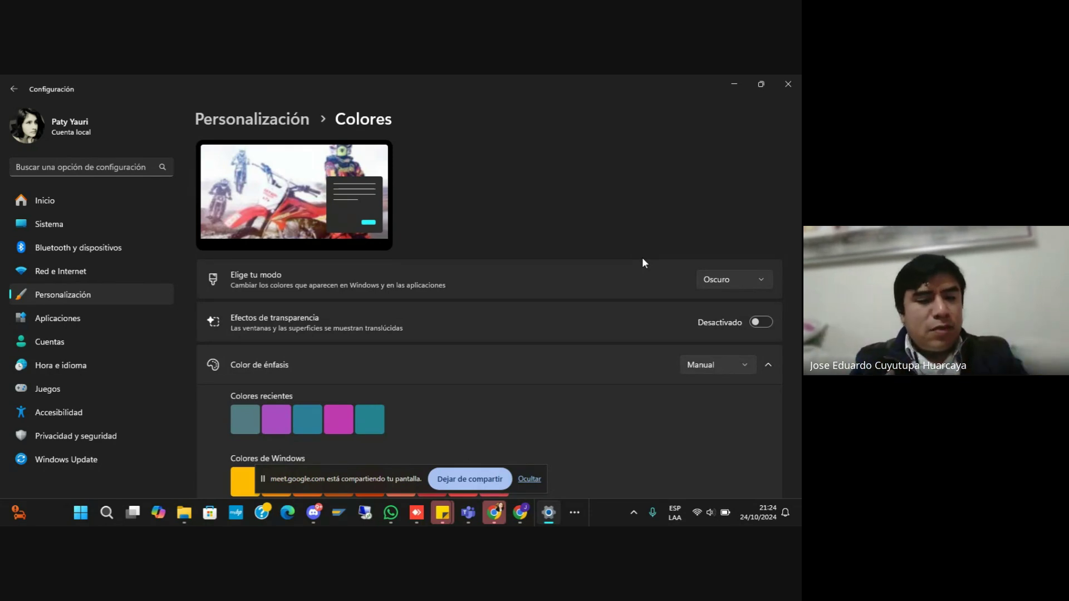
key(super)
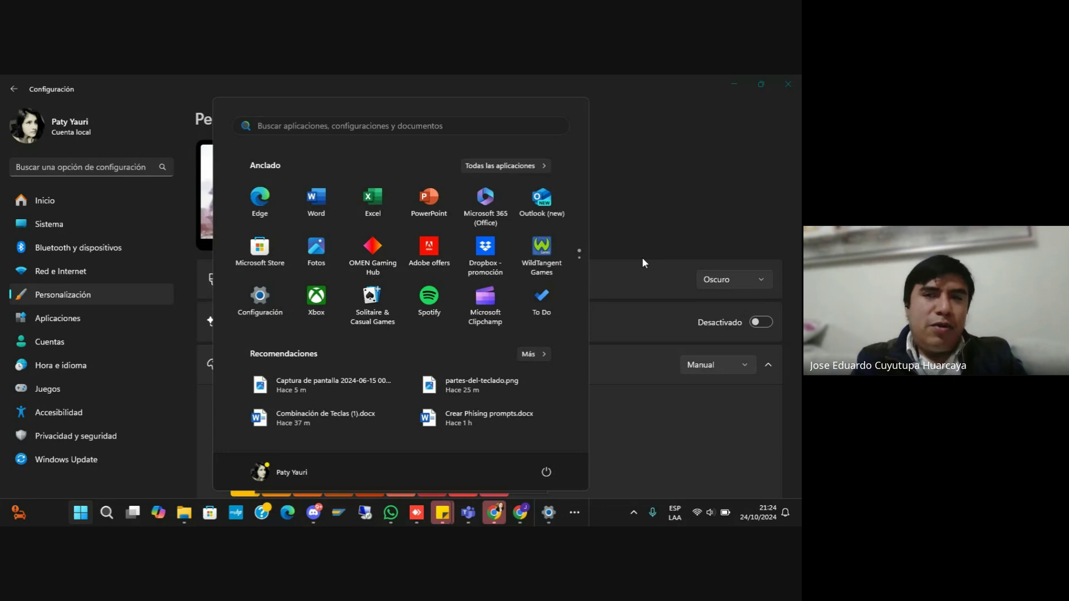
key(Escape)
key(super)
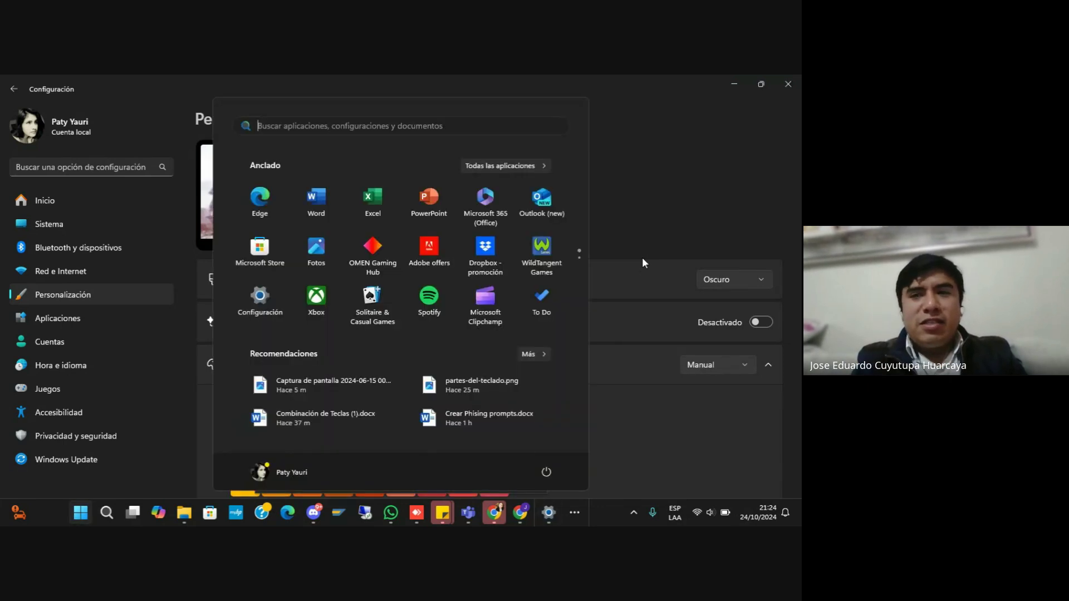
key(Escape)
click(710, 279)
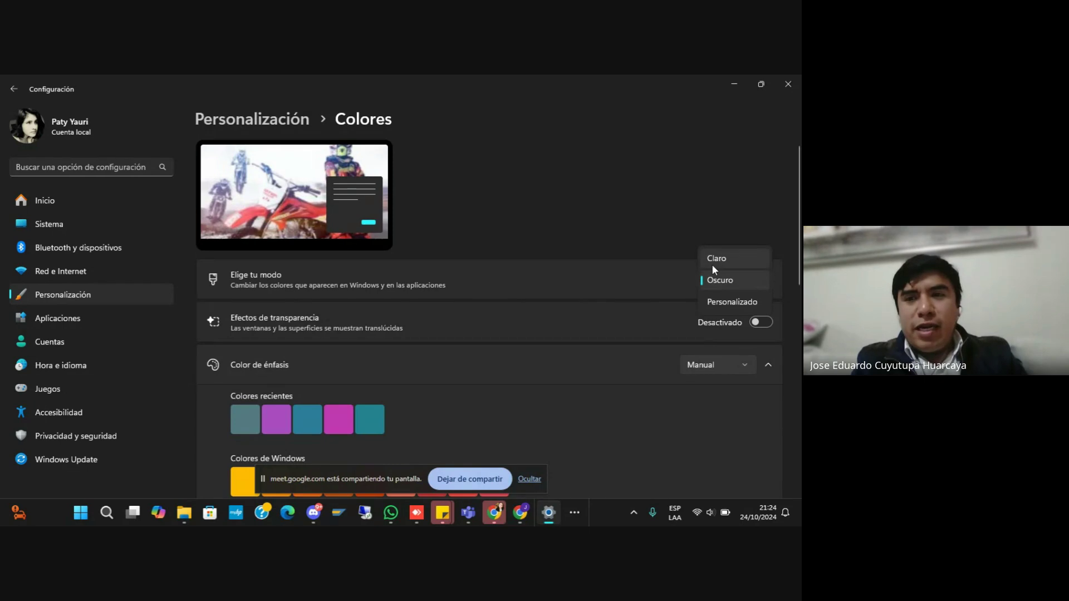
click(712, 263)
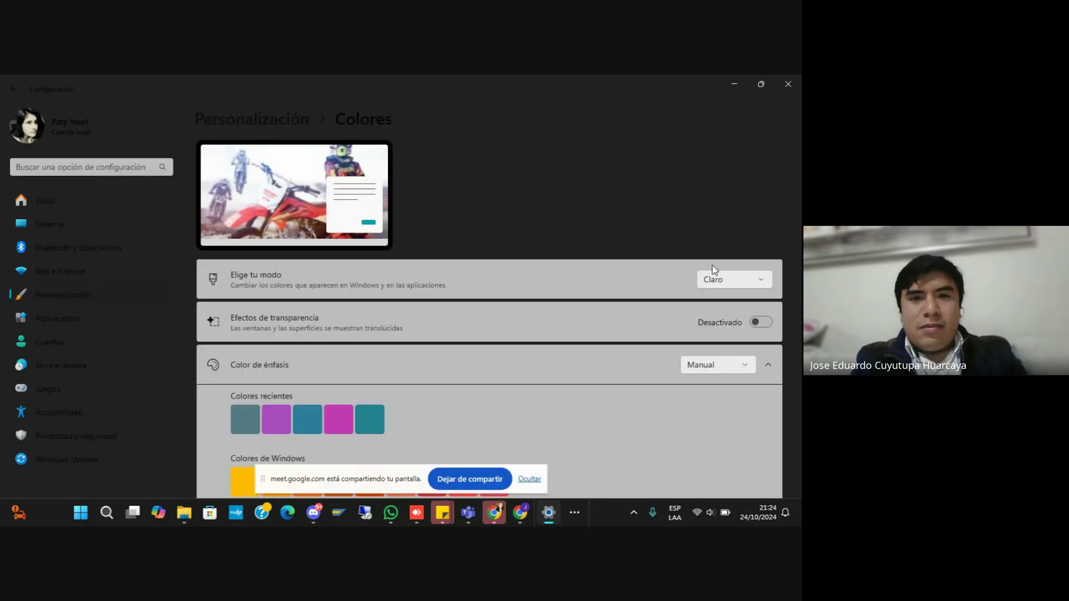
- Set the colour mode to Oscuro and show the Start menu in the dark mode, closing it again
click(725, 280)
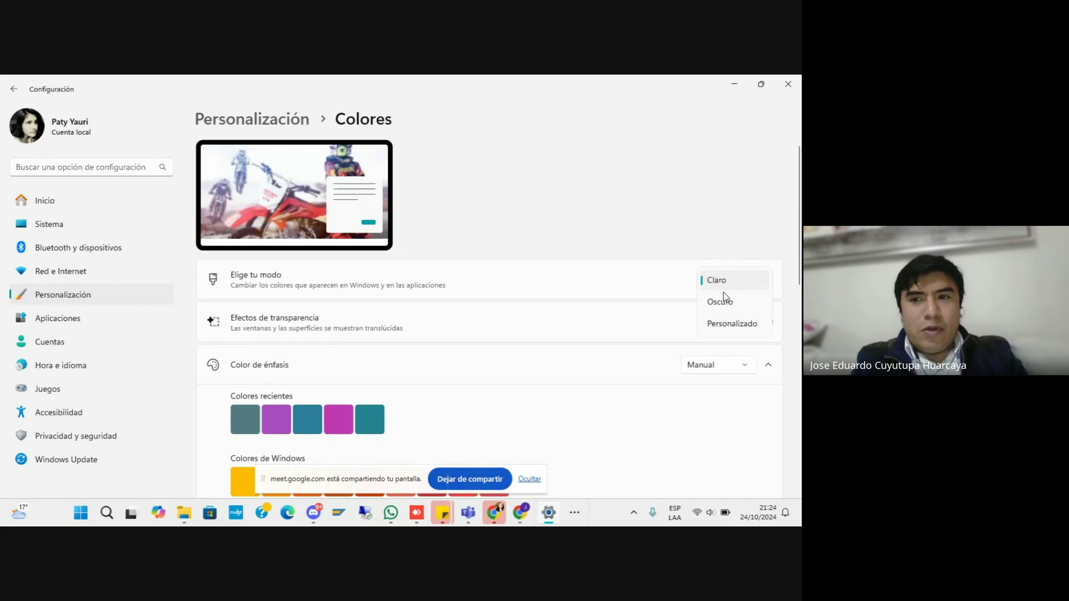
click(723, 295)
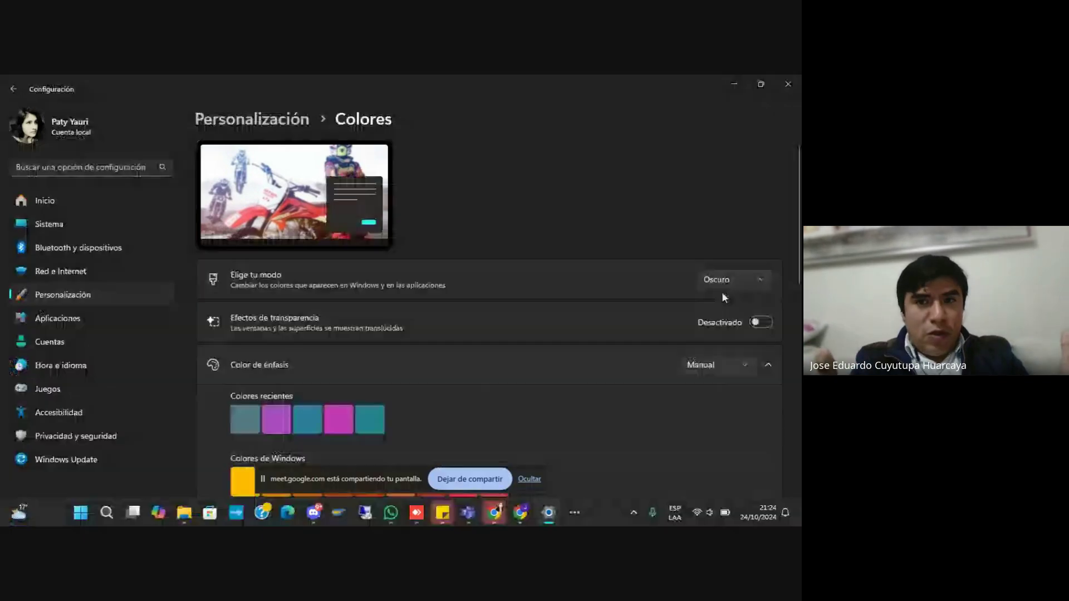
key(super)
key(super)
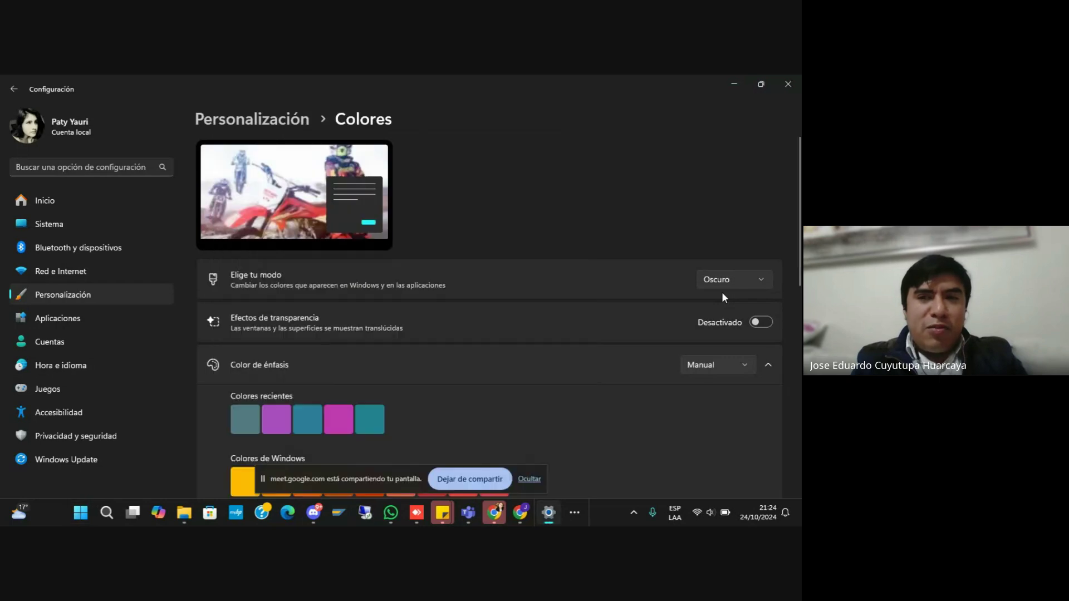
key(super)
key(super)
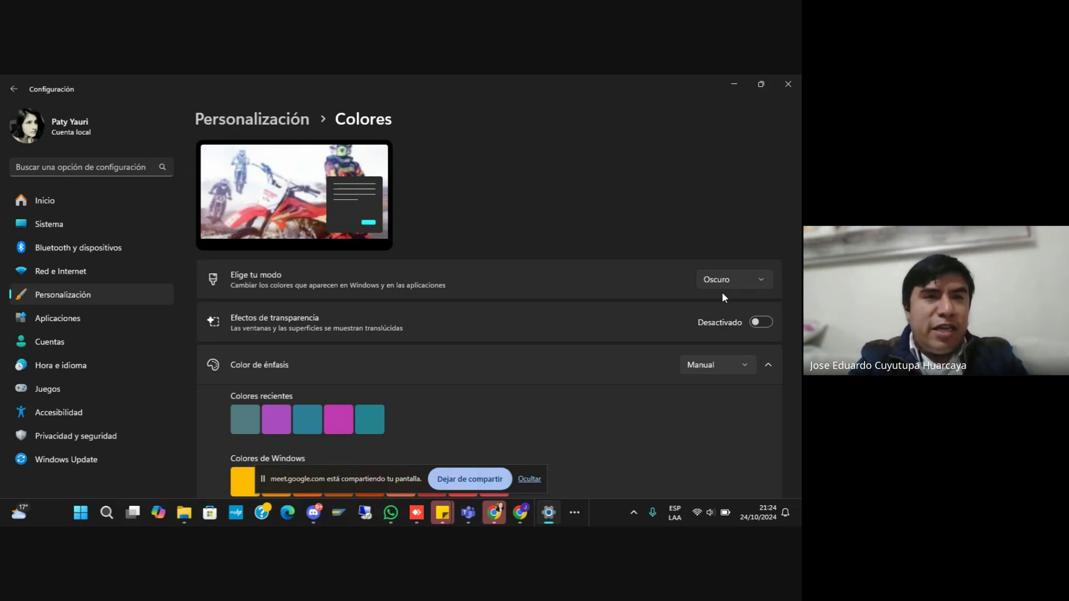
- Show the desktop and the Start menu in dark mode, returning to the Colores page
key(super+d)
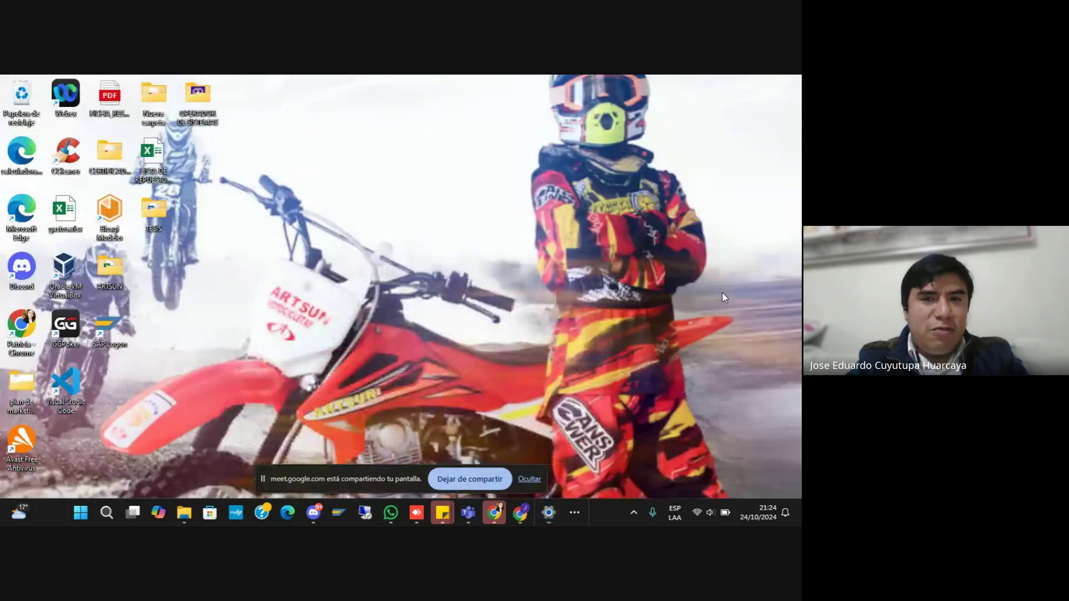
key(super+d)
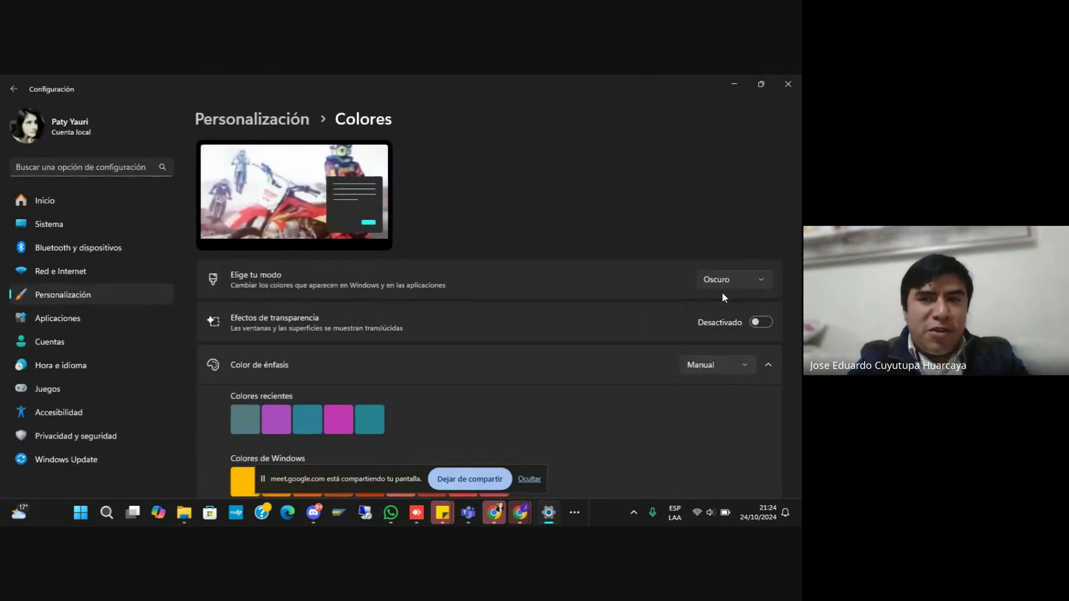
key(super)
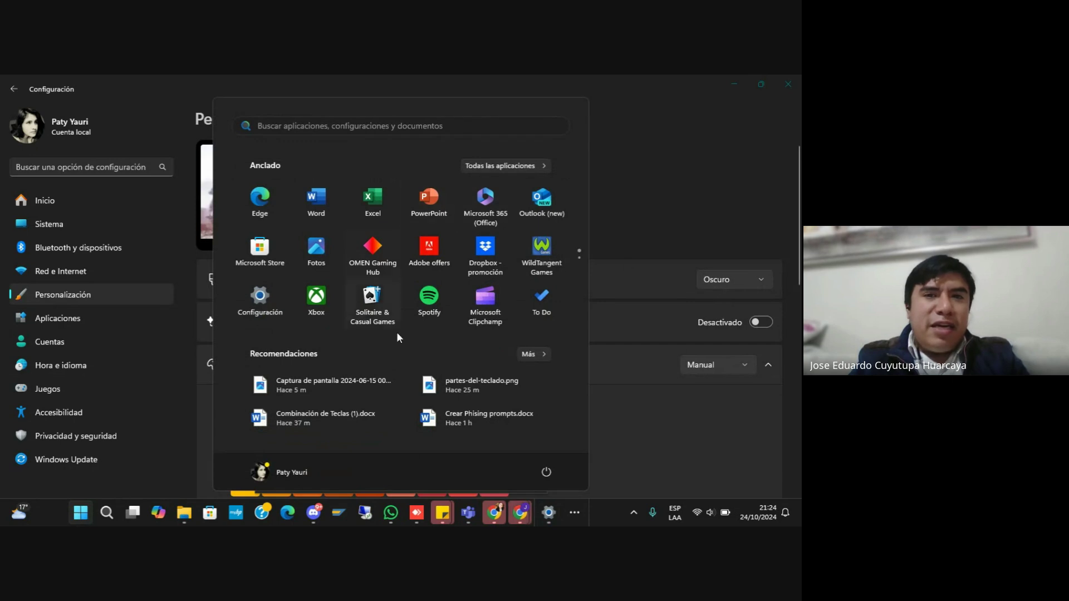
key(super)
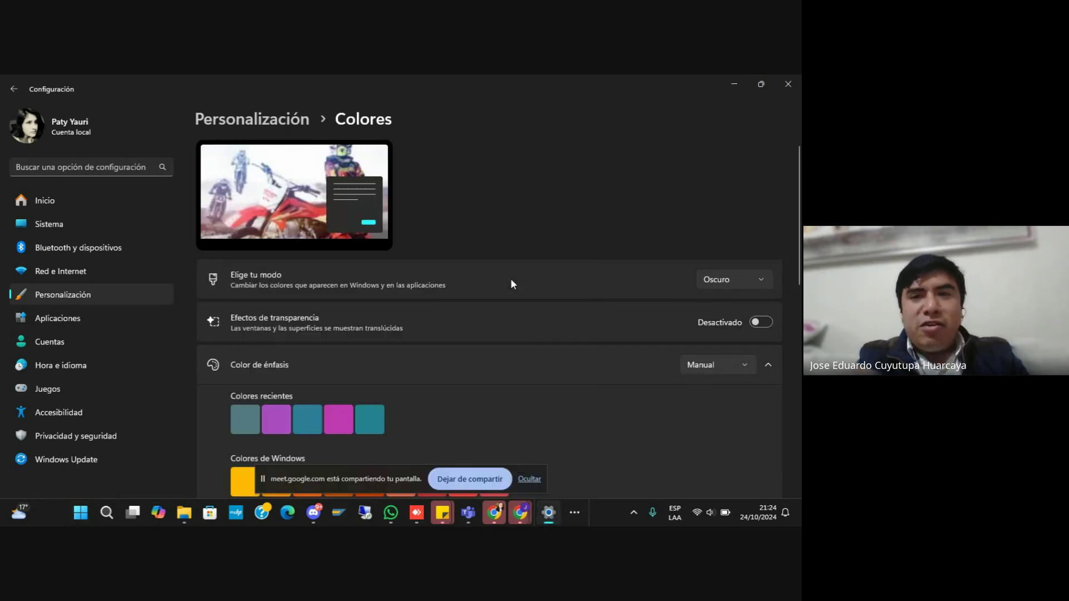
- Set the colour mode to Personalizado with Claro as the default Windows mode, and check the Start menu
click(735, 276)
click(727, 301)
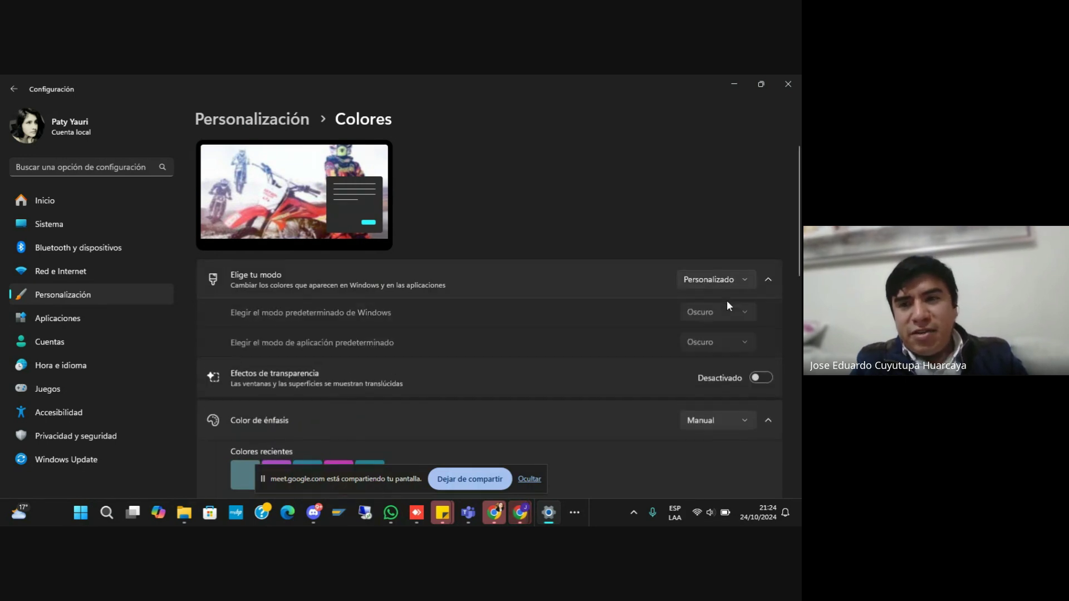
click(719, 312)
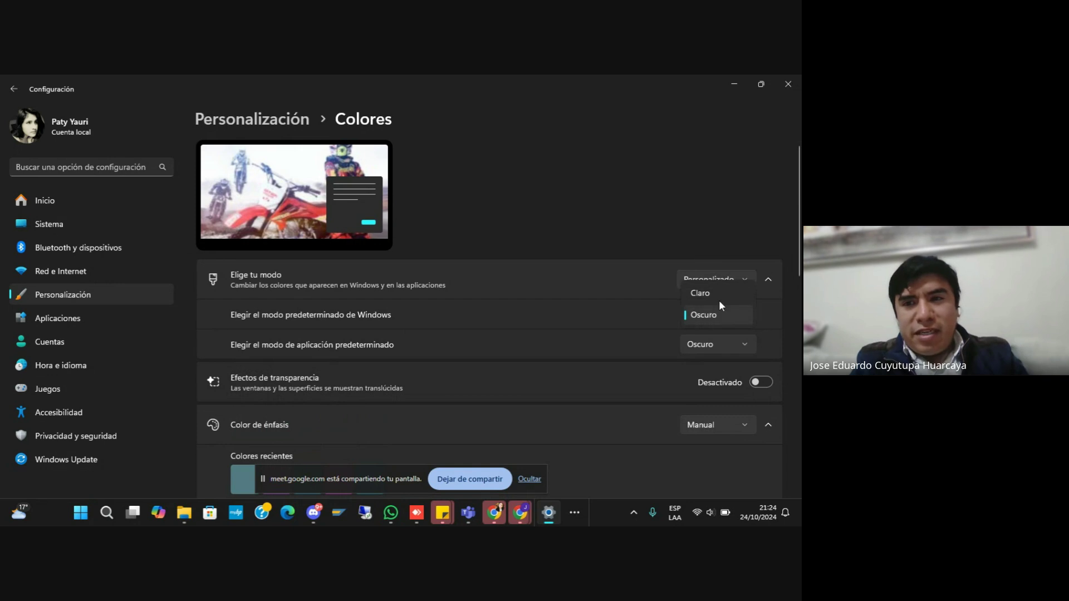
click(718, 294)
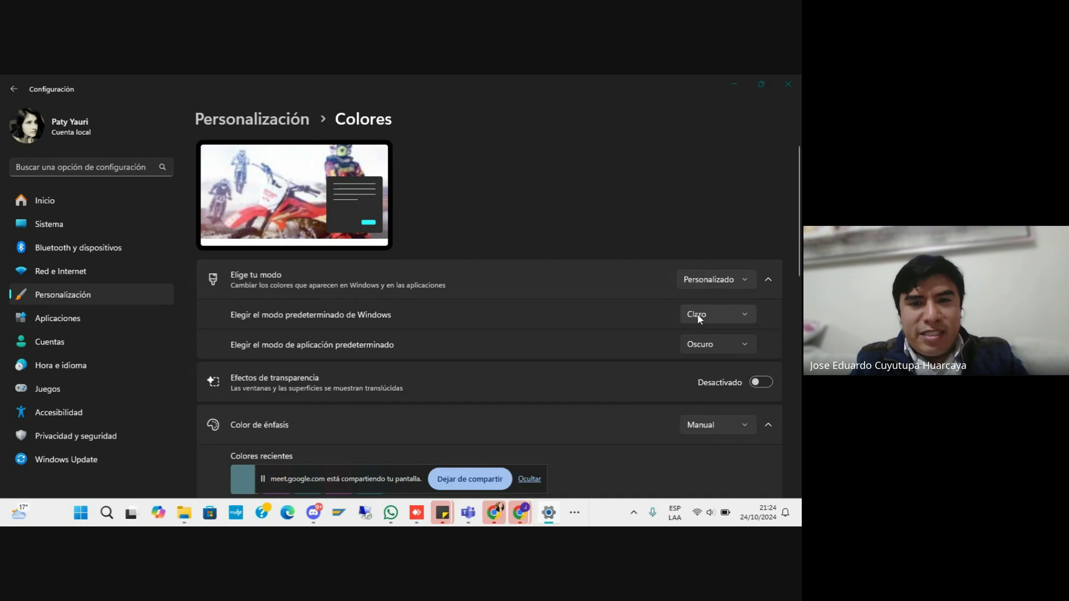
key(super)
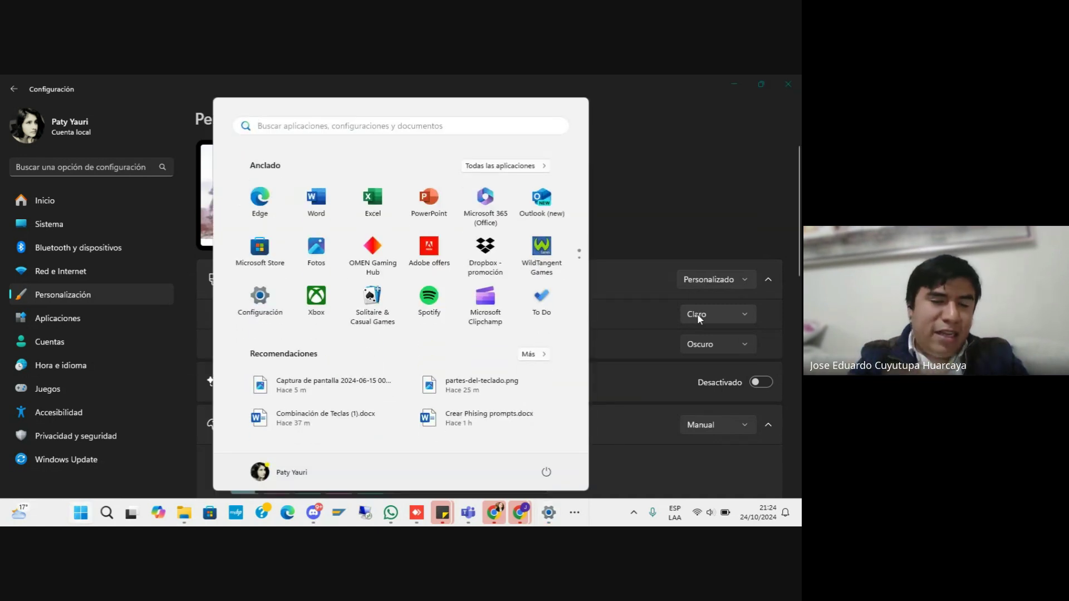
key(super)
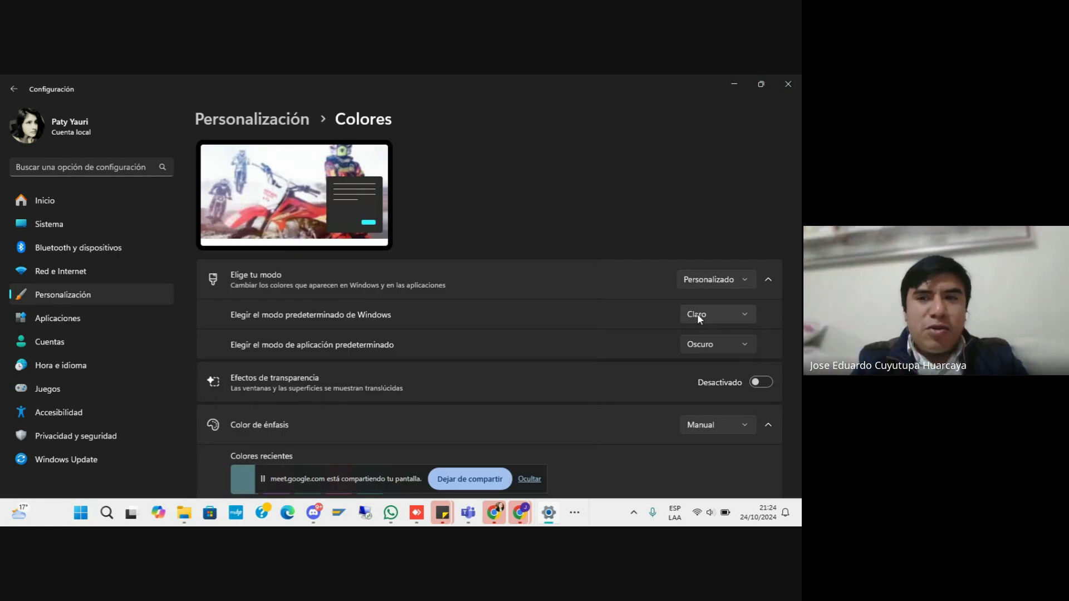
- Set the default Windows mode to Oscuro and briefly check the Start menu
click(698, 316)
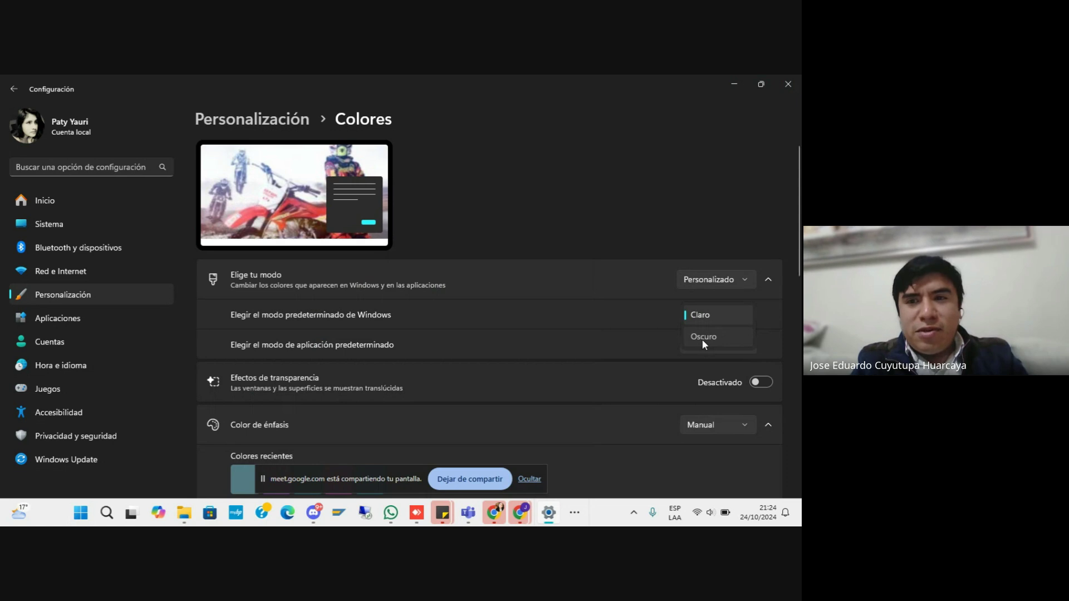
click(702, 338)
key(super)
key(super)
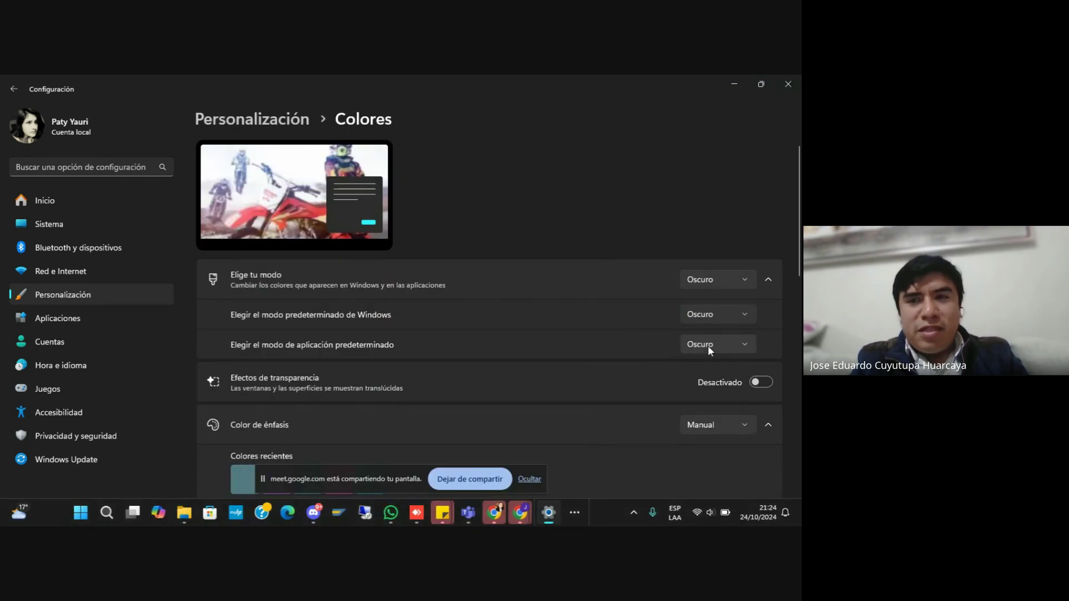
- Set the default application mode to Claro and compare the Start menu with the Configuración window
click(708, 345)
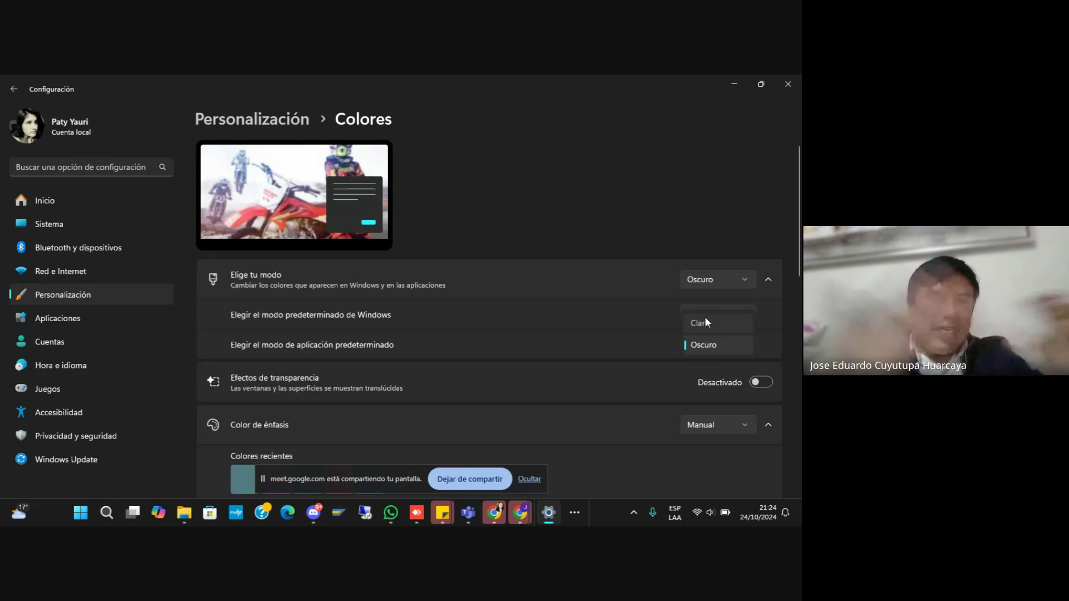
click(705, 317)
key(super)
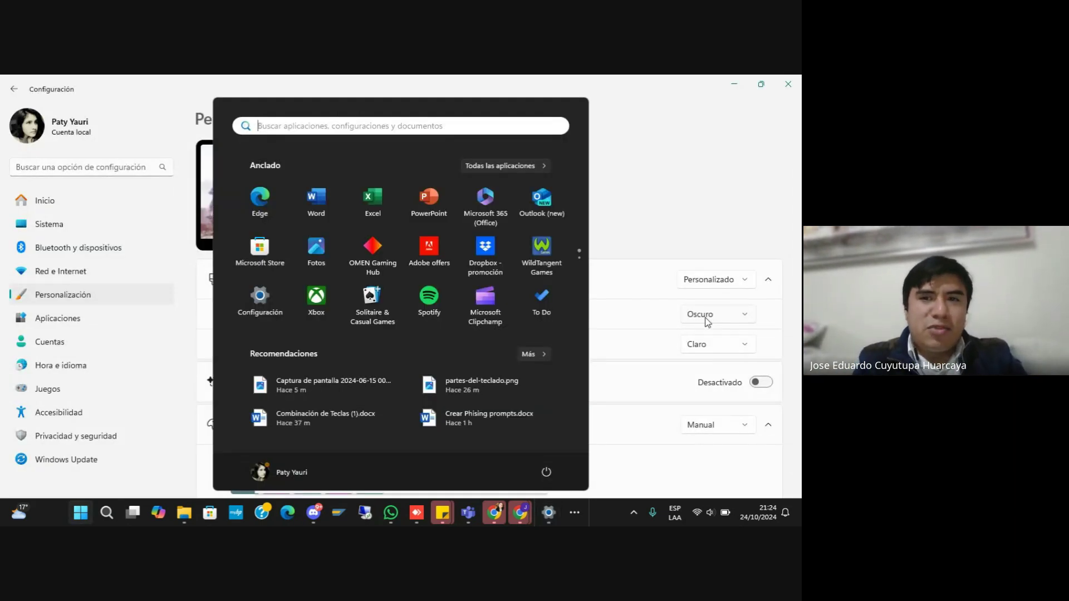
key(super)
key(super)
key(super)
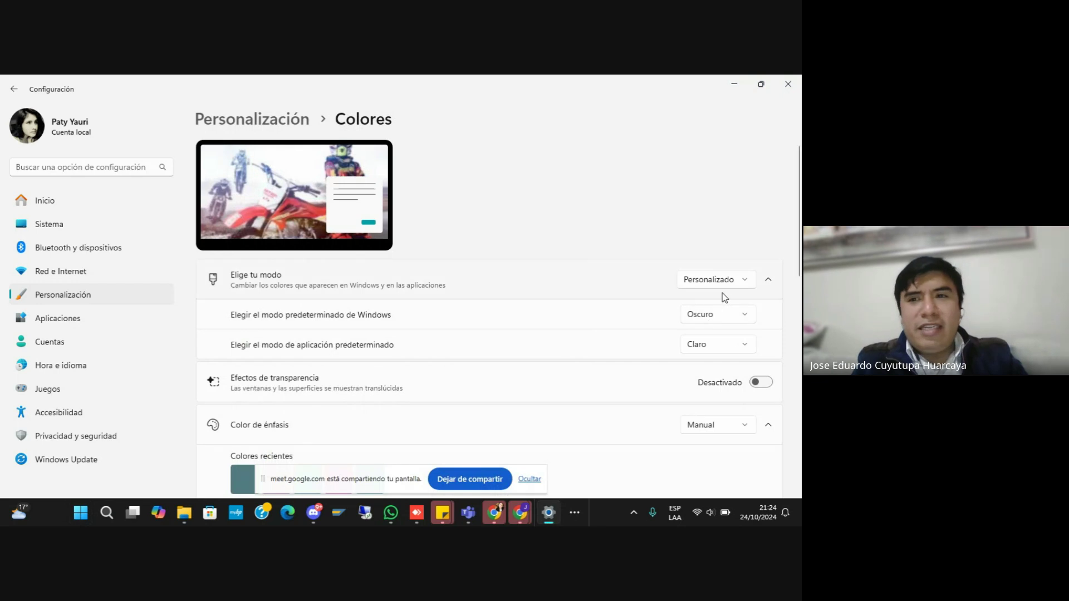
- Switch the overall colour mode from Personalizado to Oscuro and show the Start menu, closing it again
click(733, 285)
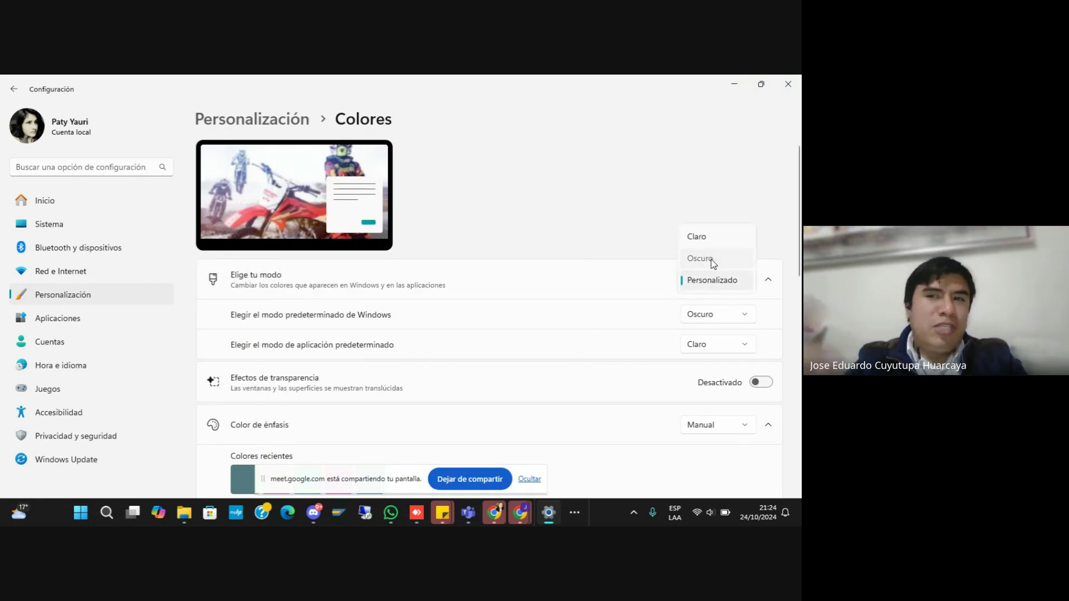
click(711, 259)
key(super)
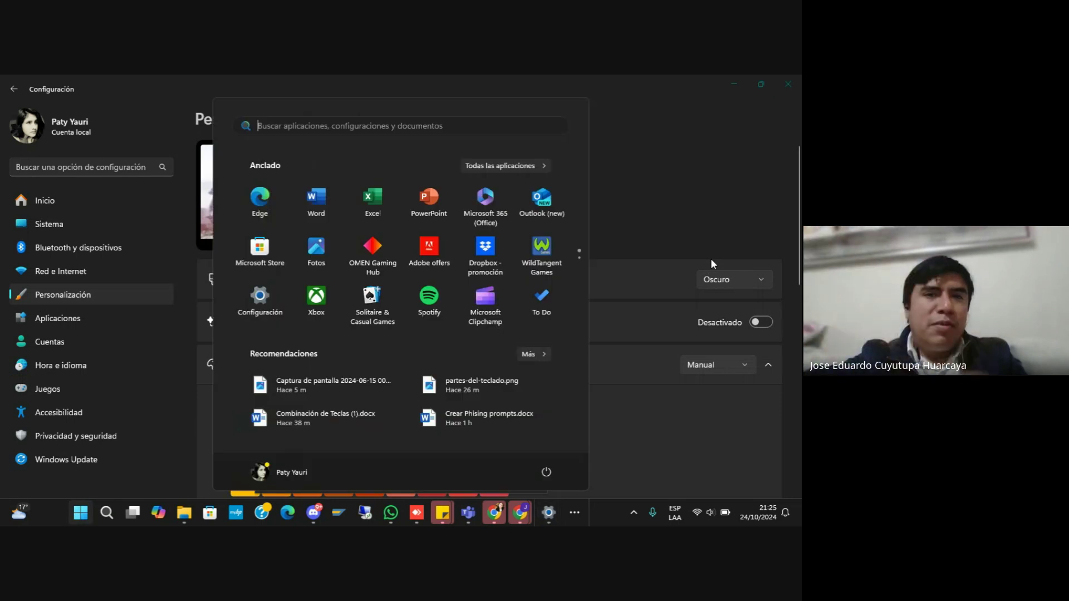
key(super)
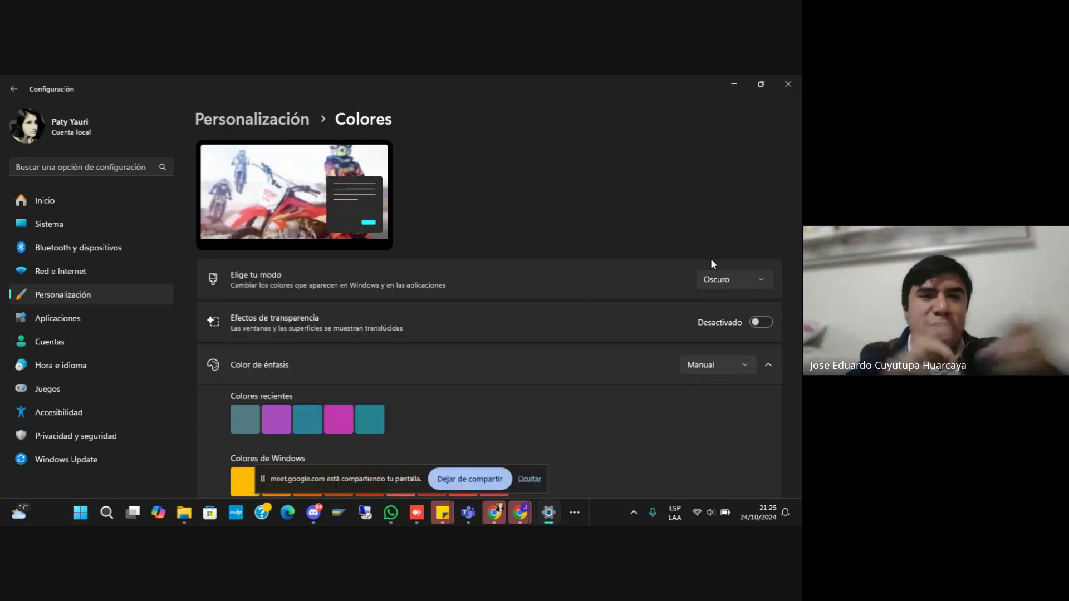
- Look over the transparency and accent colour settings and show the Start menu above them
scroll(711, 258, down, 2)
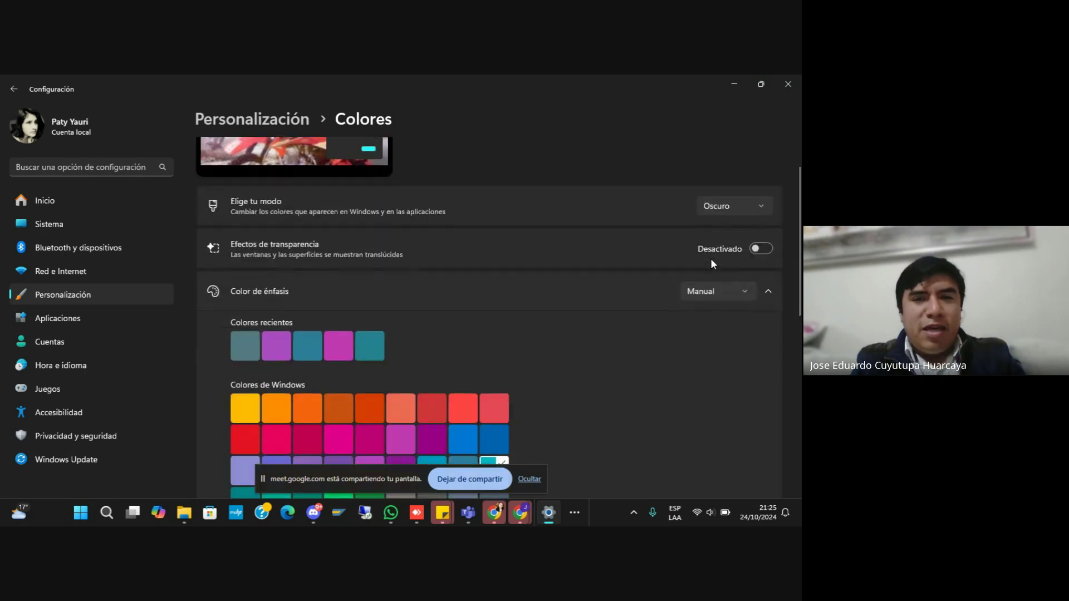
key(super)
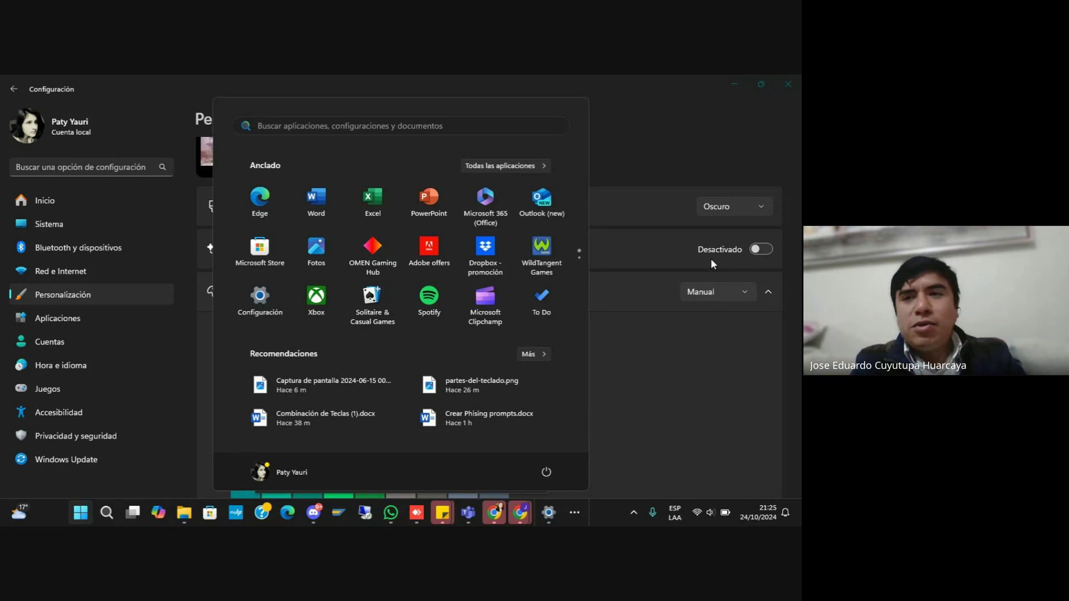
key(super)
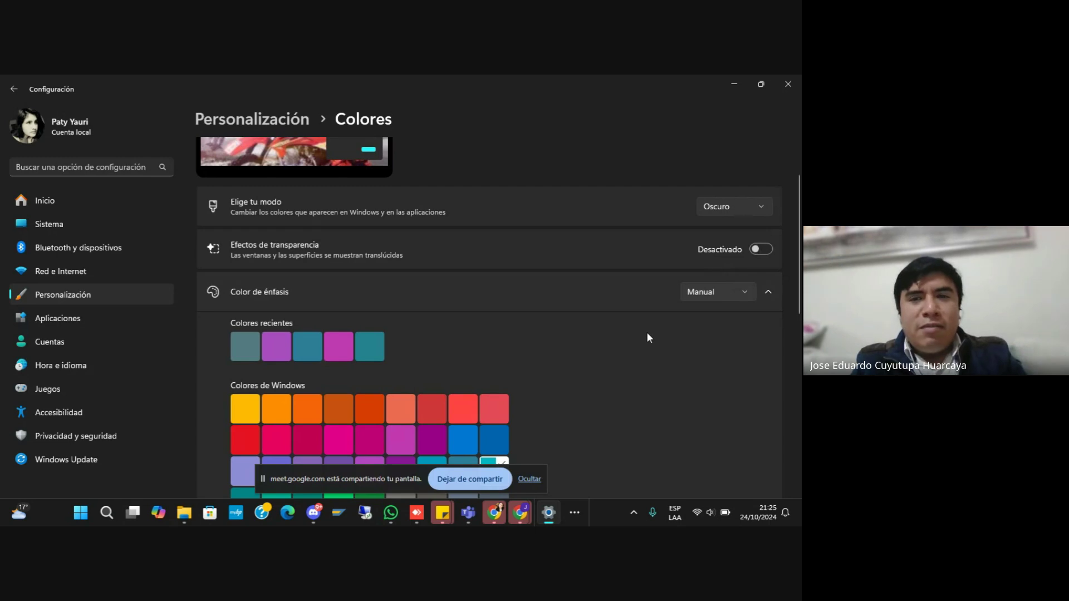
- Choose the dark magenta Windows accent colour, turn on showing it in Inicio and the taskbar, and check the Start menu
scroll(647, 332, down, 3)
scroll(647, 332, down, 1)
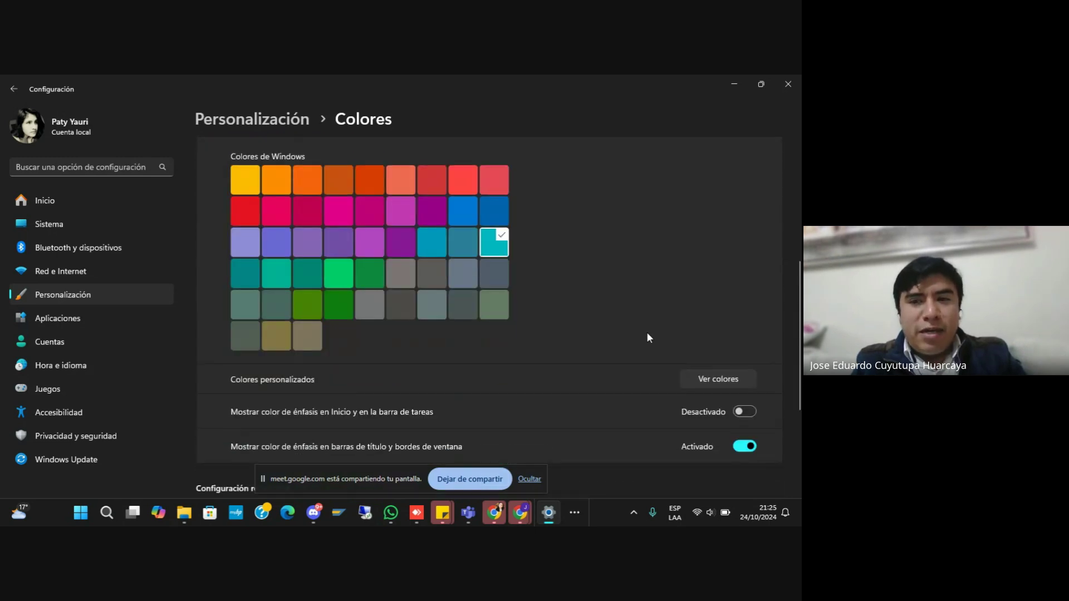
scroll(647, 332, up, 1)
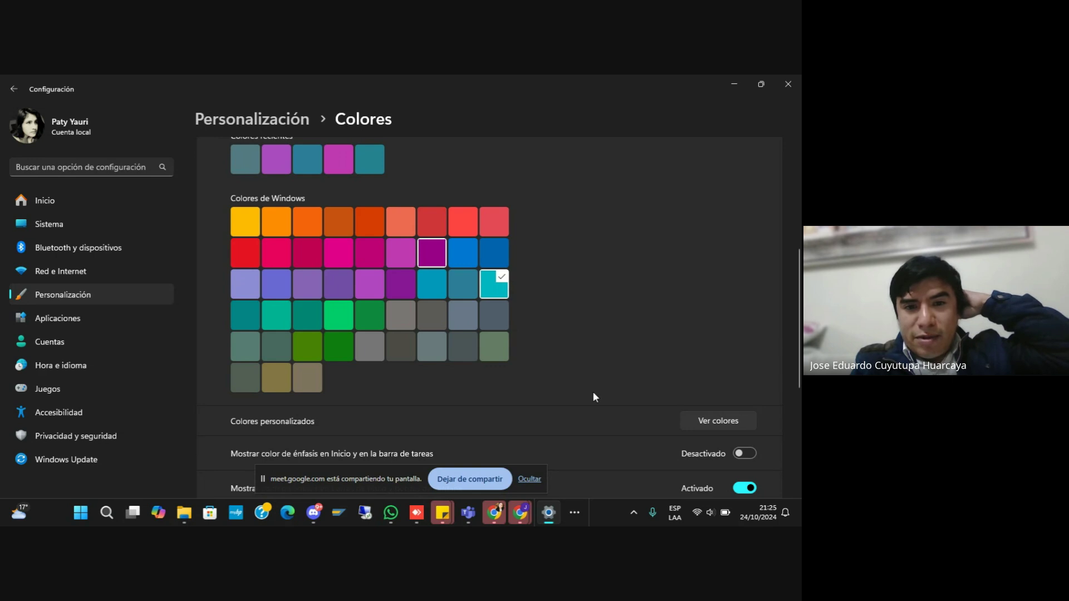
click(749, 461)
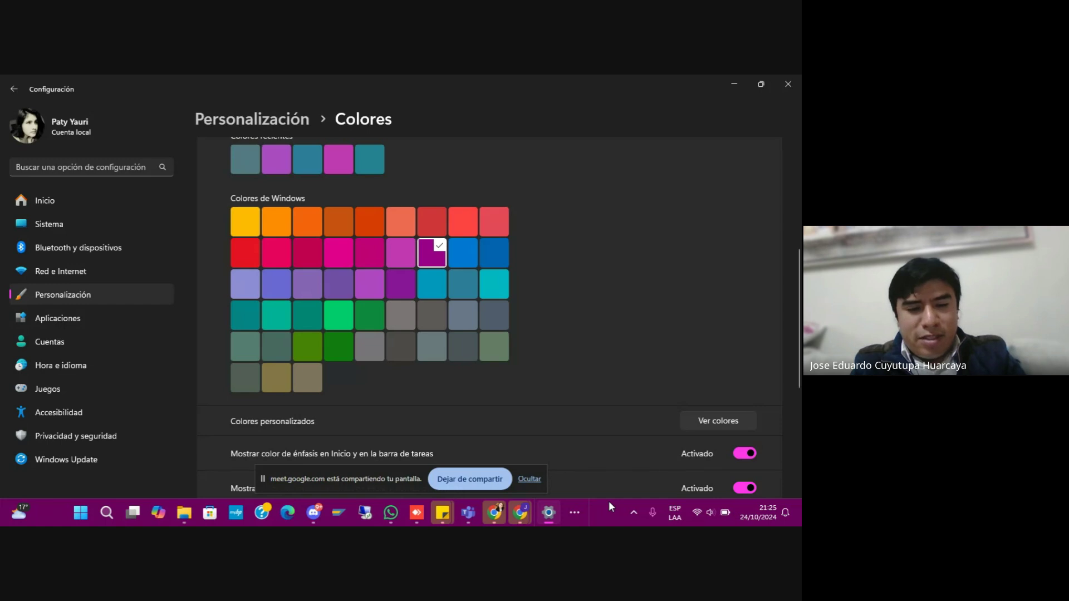
key(super)
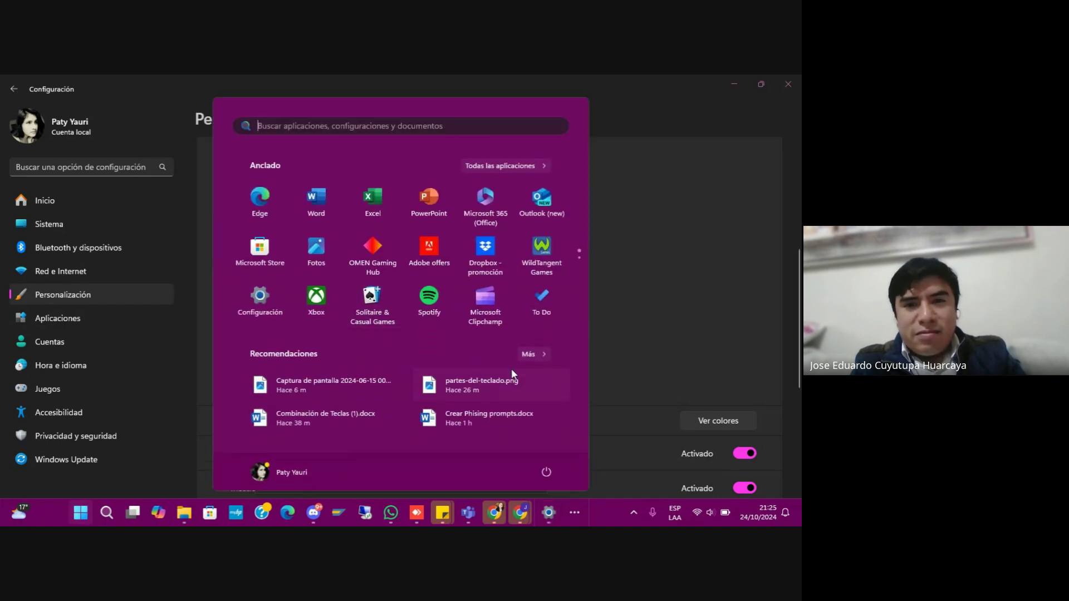
click(617, 455)
scroll(618, 422, up, 3)
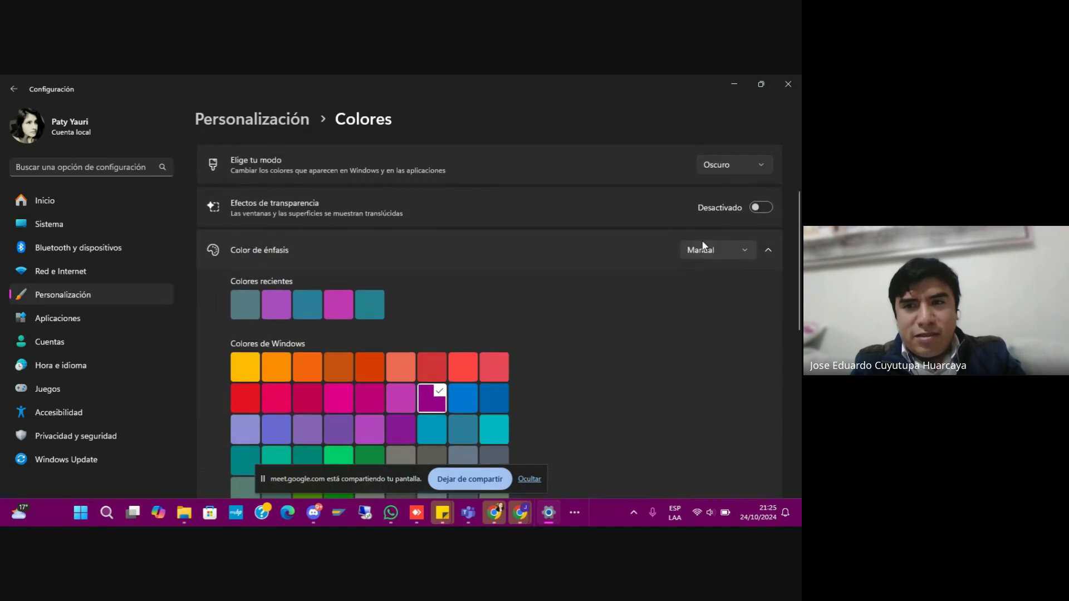
- Set the colour mode to Claro and check the accent colour switches and the Start menu under it
click(738, 171)
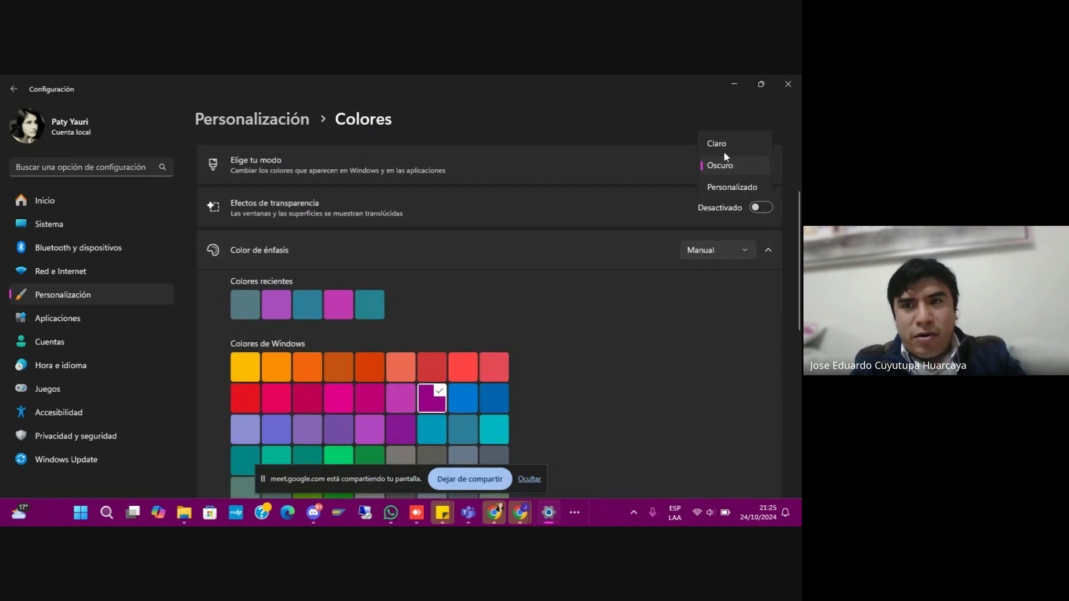
click(725, 150)
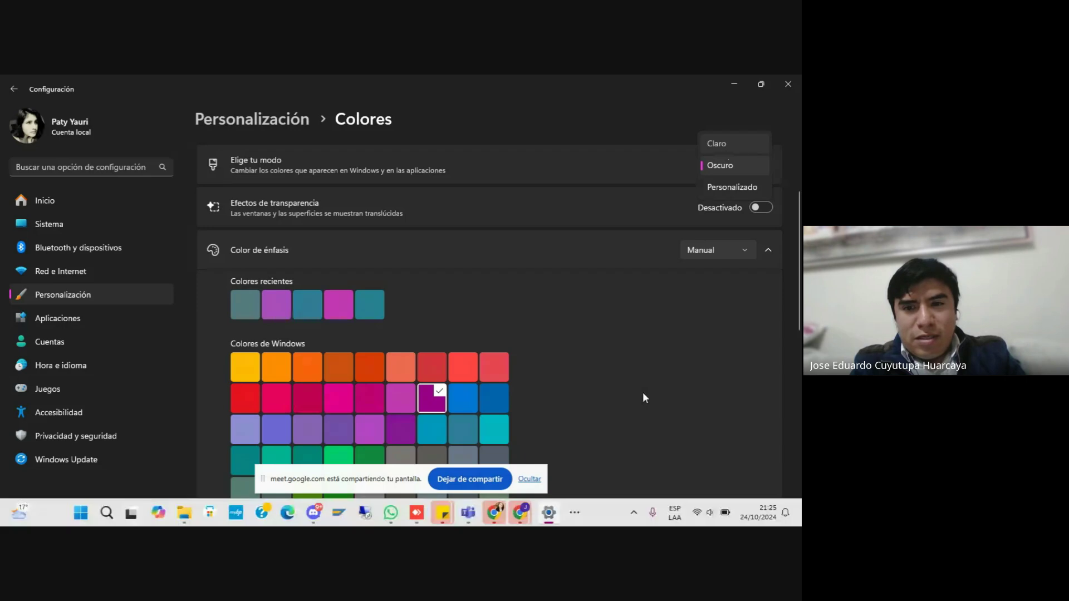
scroll(643, 393, down, 3)
key(super)
key(super)
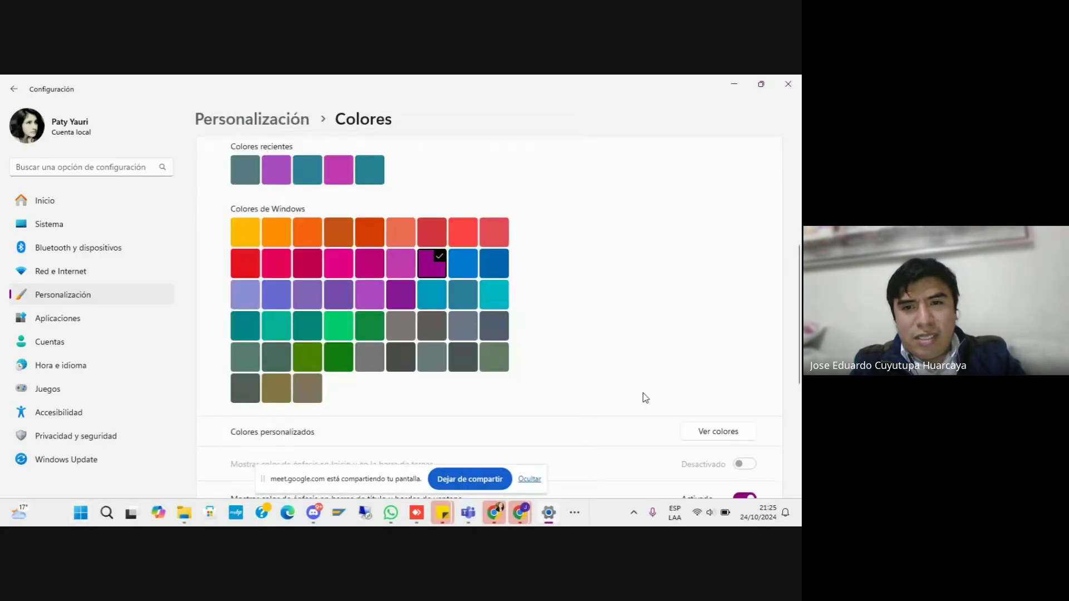
scroll(643, 397, down, 1)
key(super)
key(super)
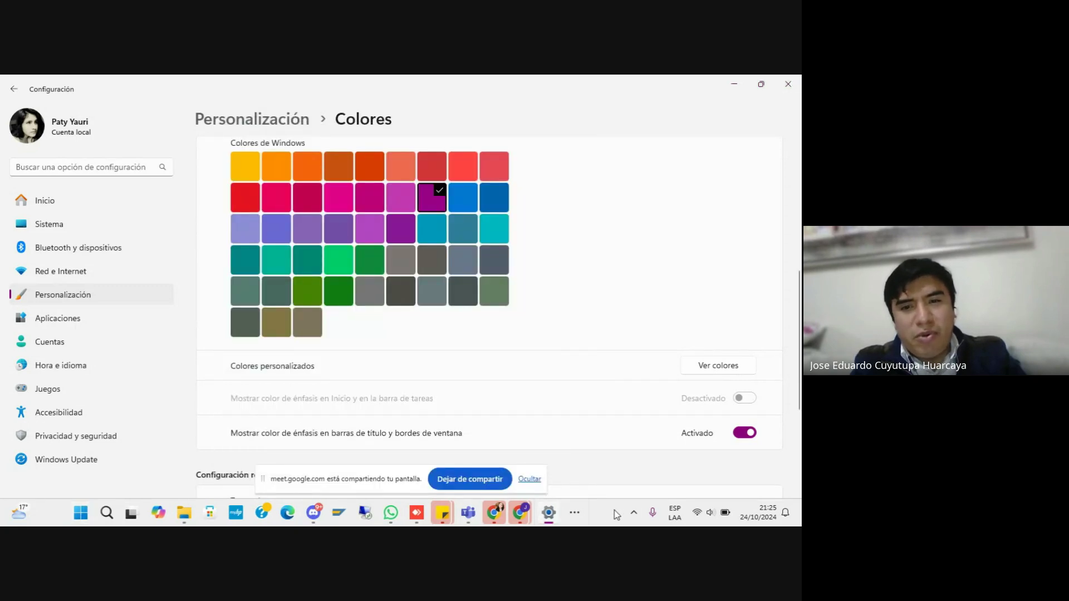
key(super)
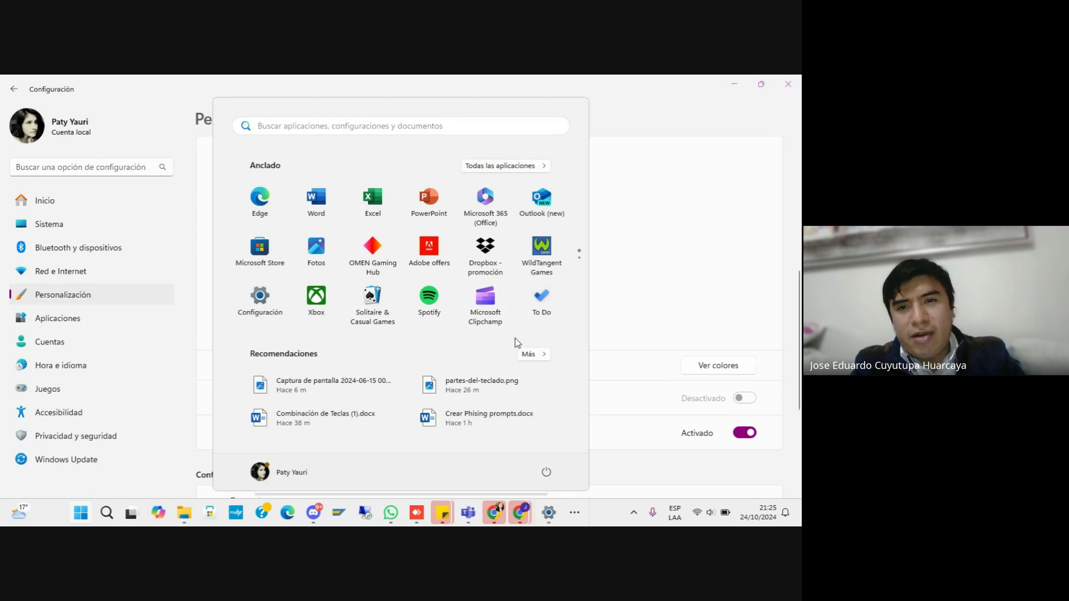
key(super)
- Set the colour mode back to Oscuro and turn on showing the accent colour in Inicio and the taskbar
scroll(680, 224, up, 5)
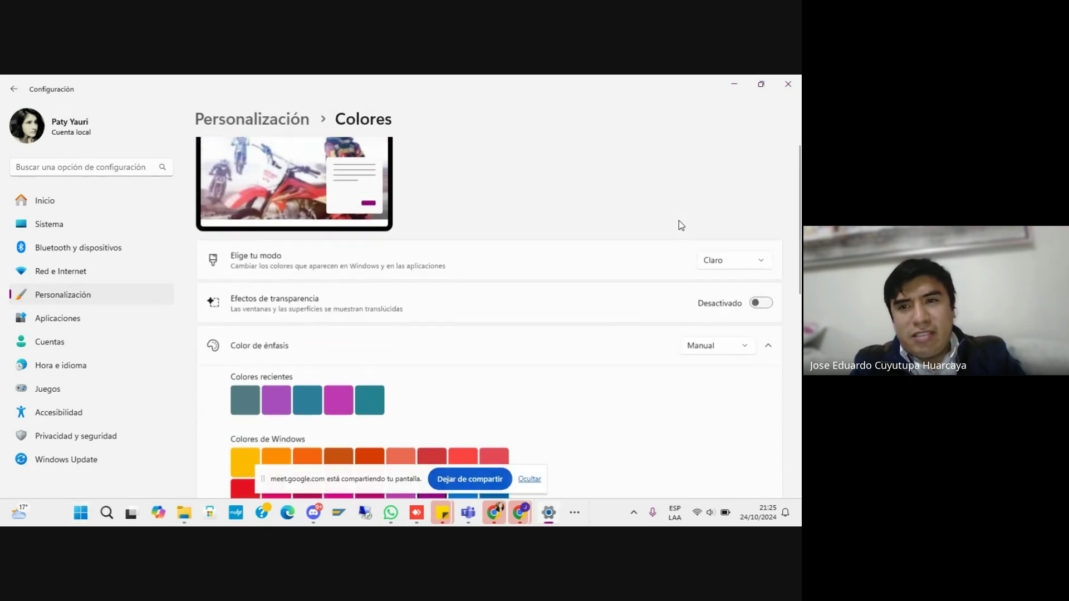
click(717, 261)
click(720, 282)
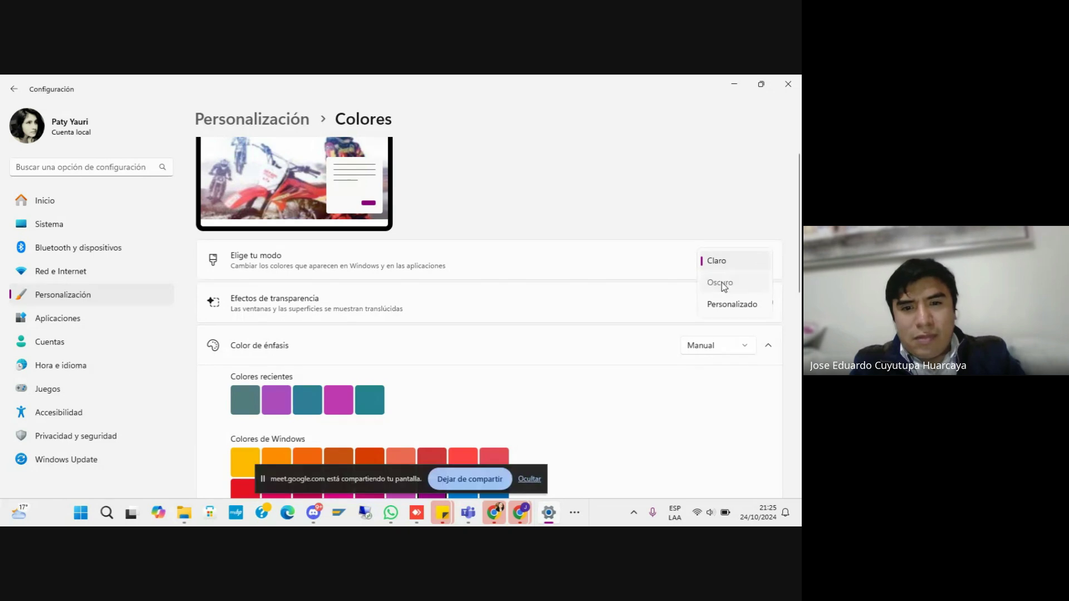
scroll(634, 311, down, 5)
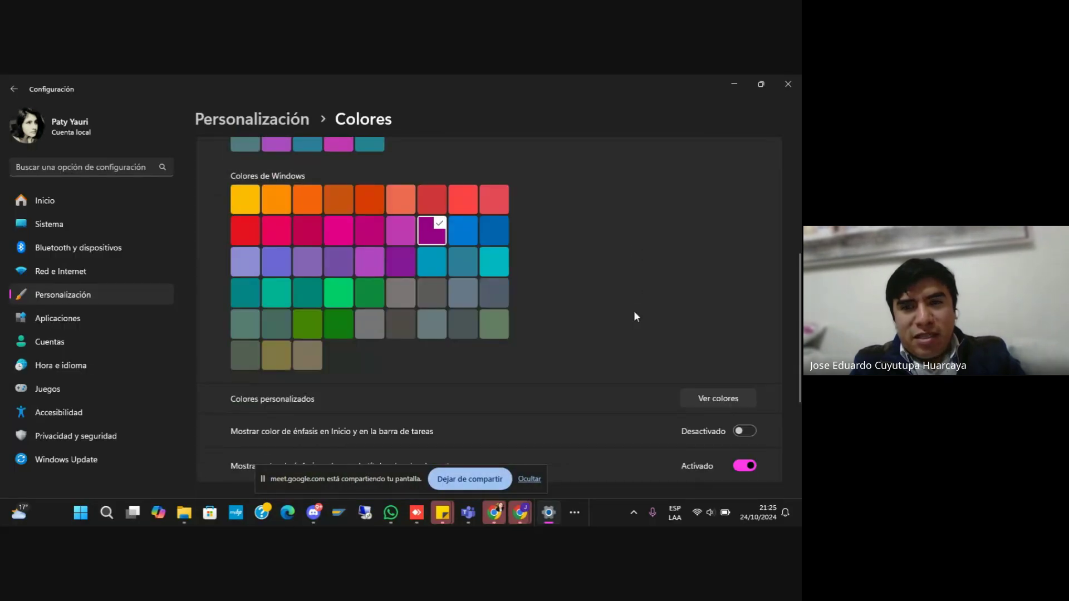
click(746, 431)
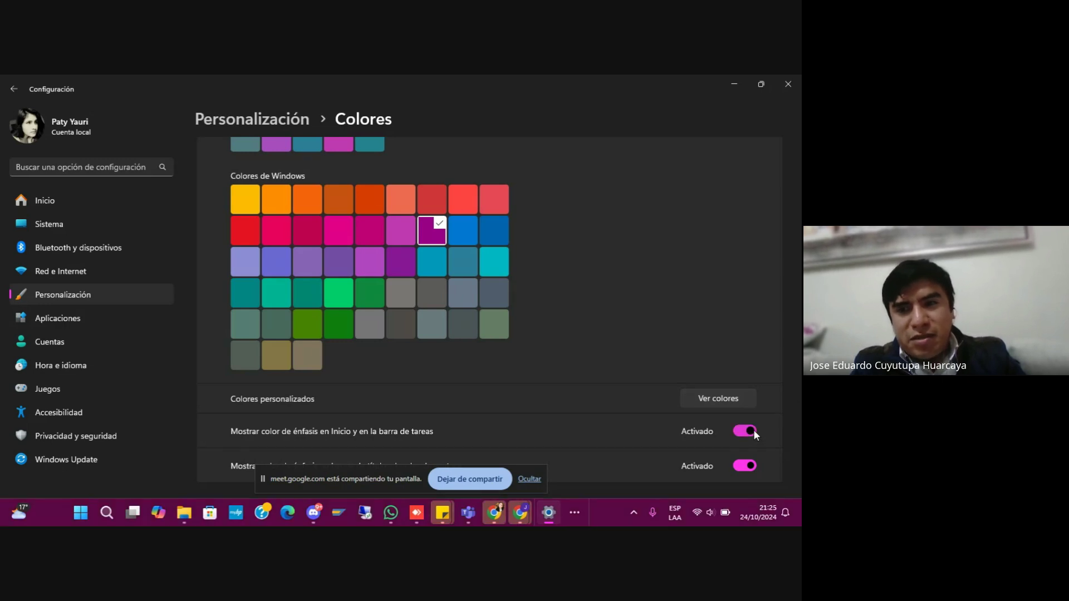
- Choose the orange Windows accent colour in the first row and check it in the Start menu
click(282, 207)
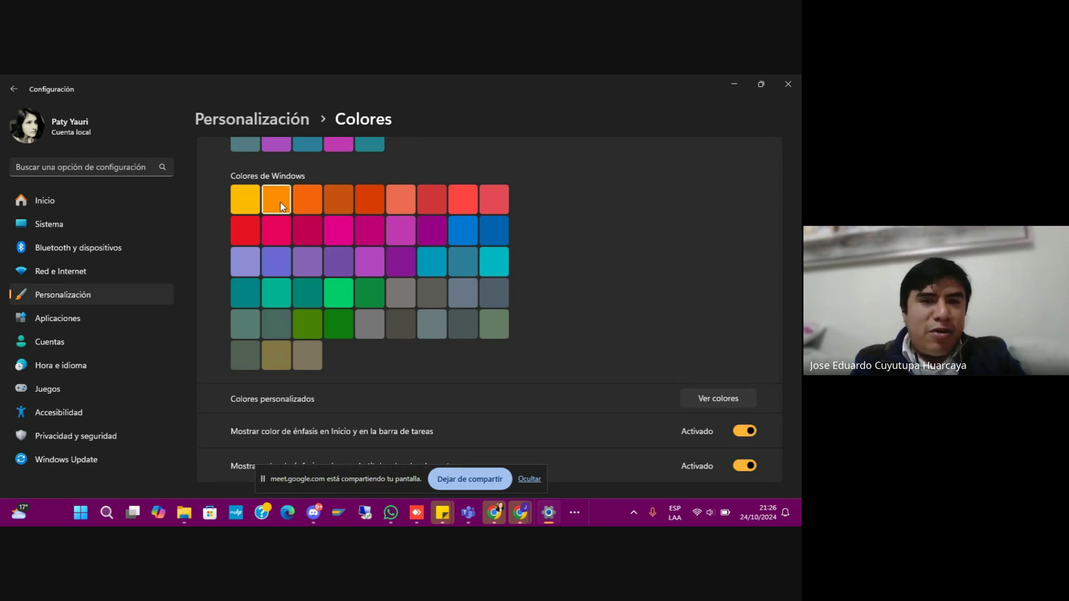
key(super)
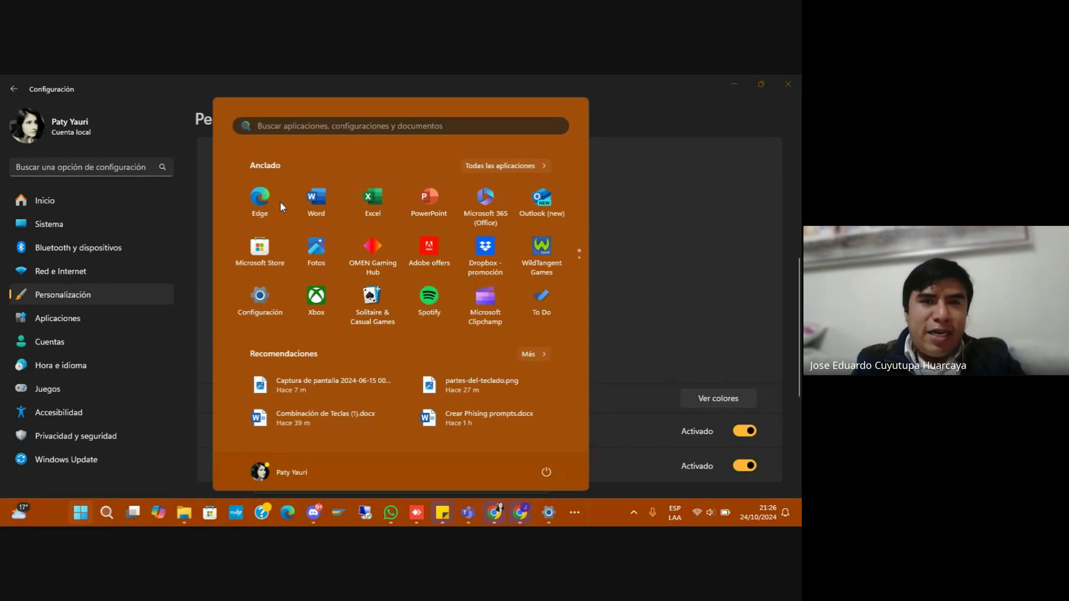
key(super)
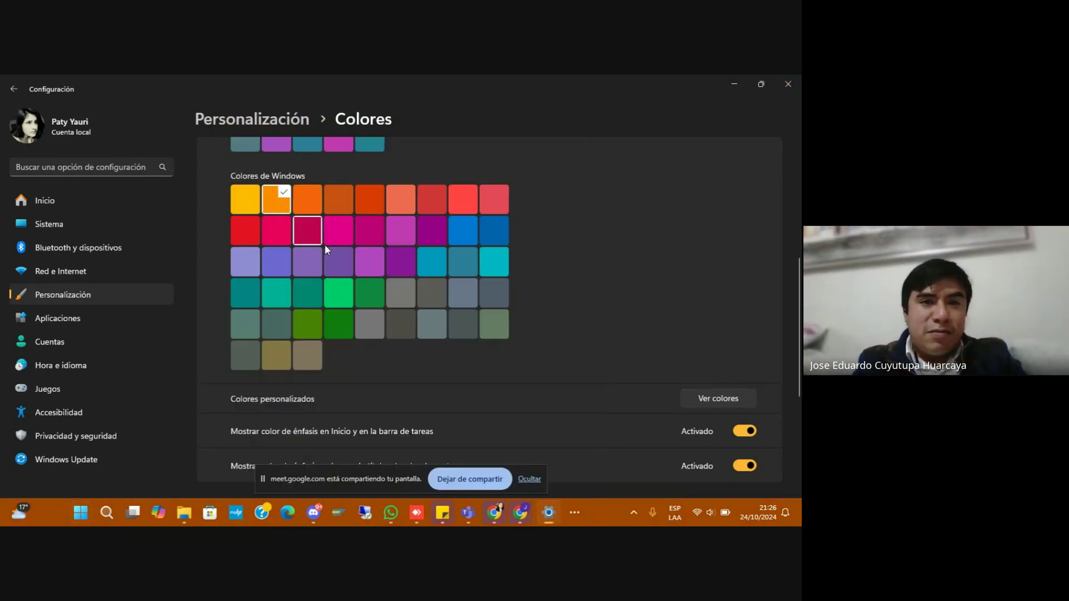
key(super)
key(super)
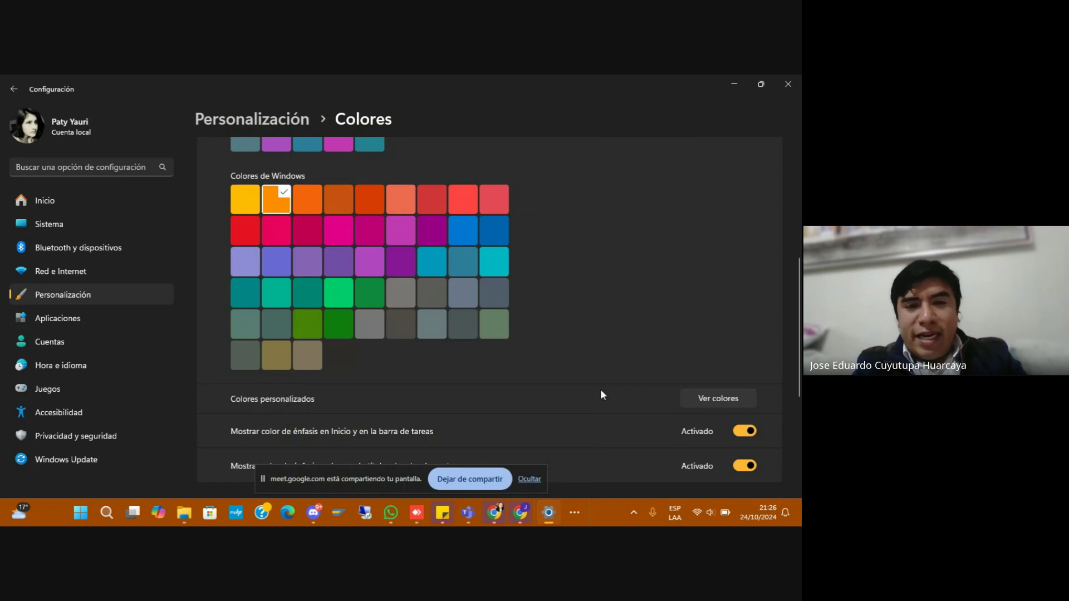
- Compare a File Explorer window's border with the accent colour on title bars and window borders on and off, leaving the option on
scroll(601, 395, down, 2)
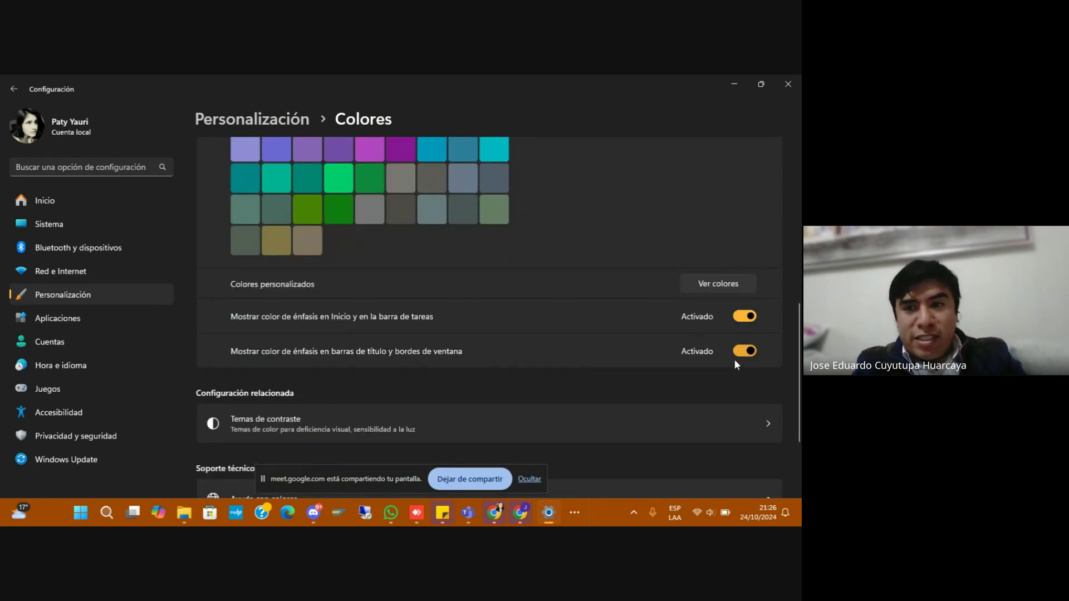
click(751, 352)
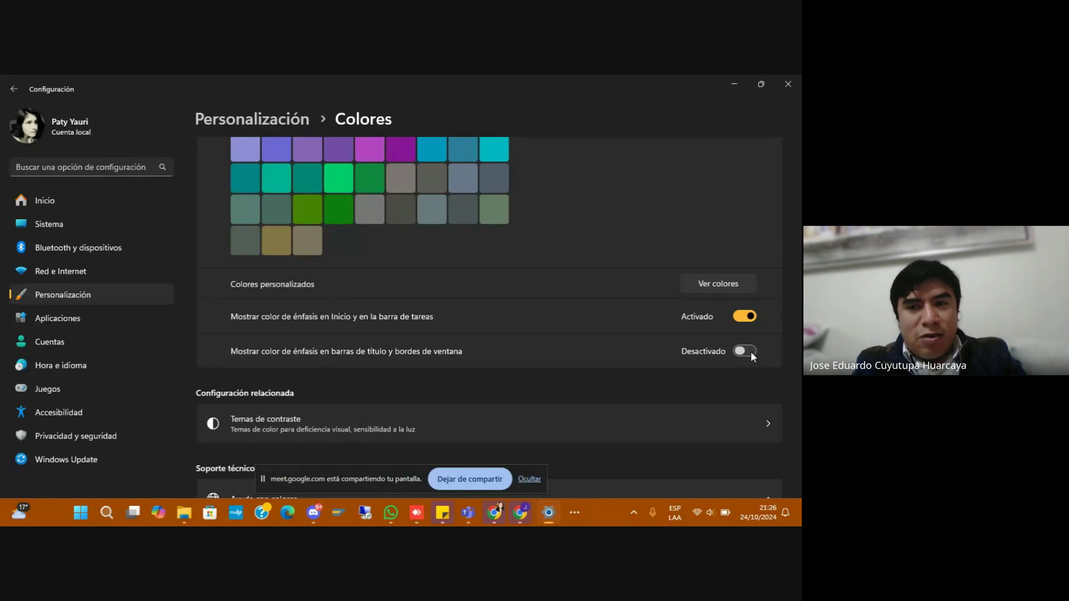
click(751, 352)
key(super+e)
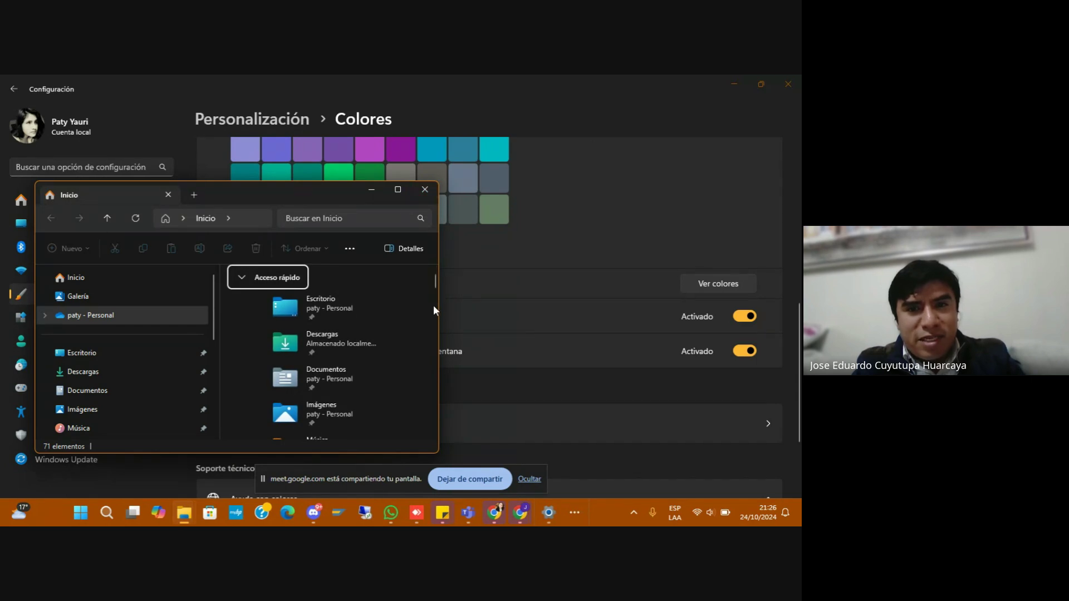
click(745, 351)
key(alt+Tab)
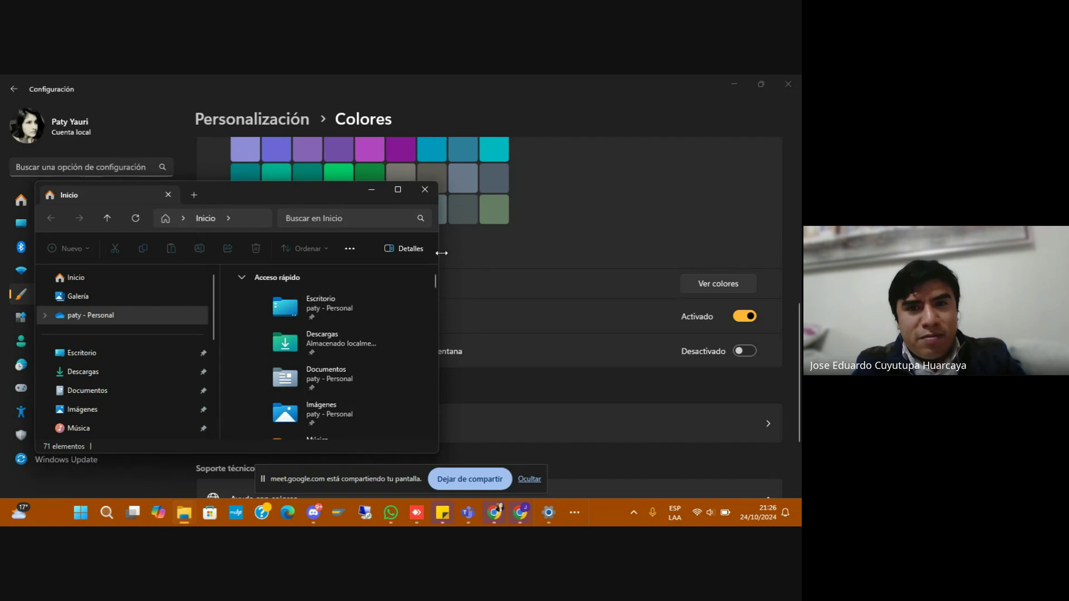
click(424, 191)
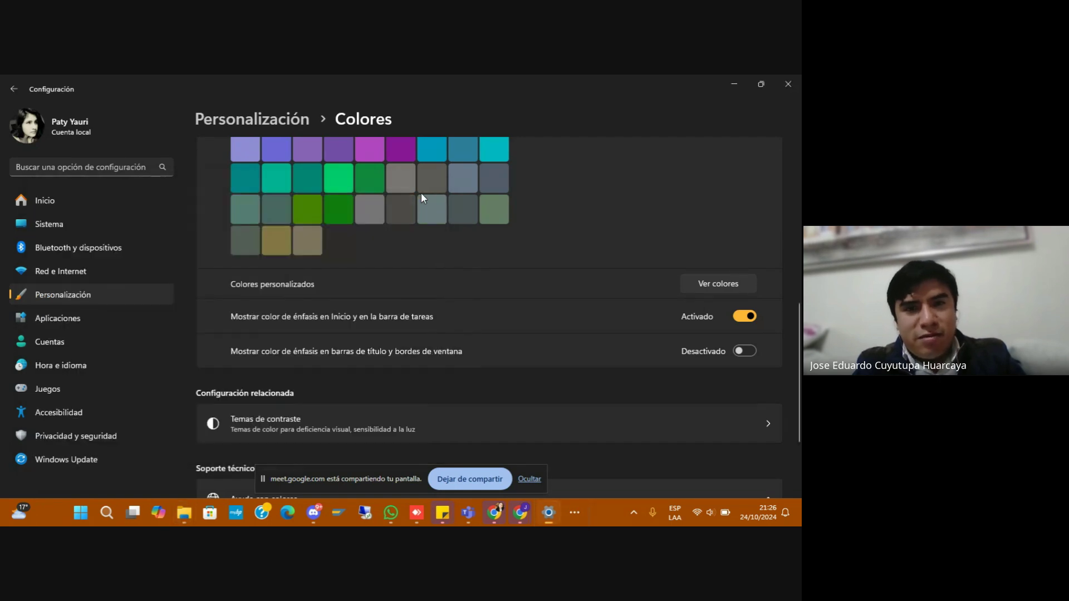
click(745, 350)
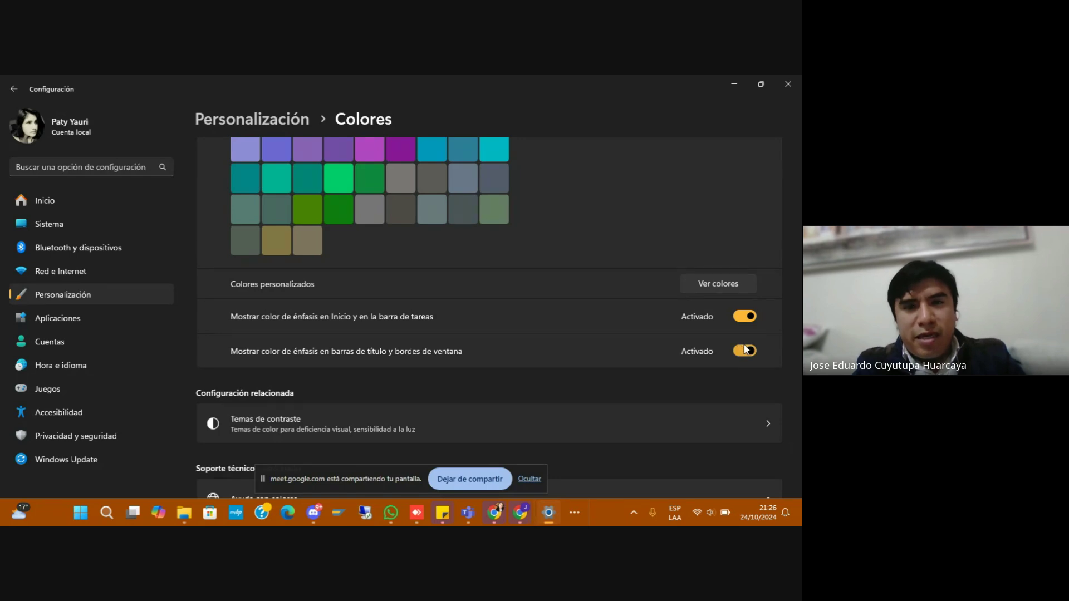
- Try a pink tone as the custom accent colour without applying it
click(694, 282)
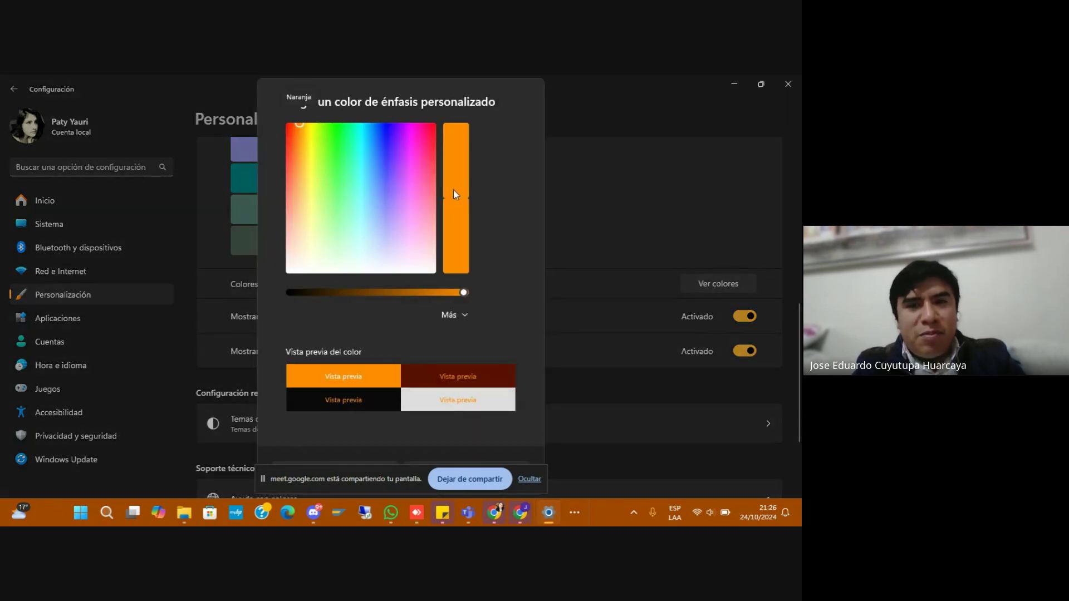
click(421, 141)
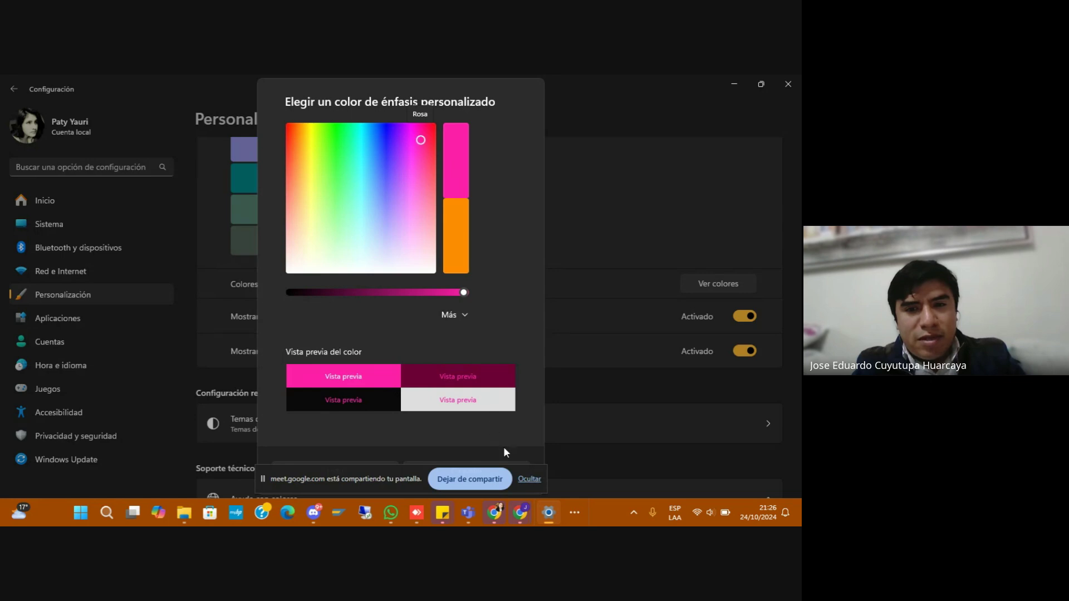
click(525, 482)
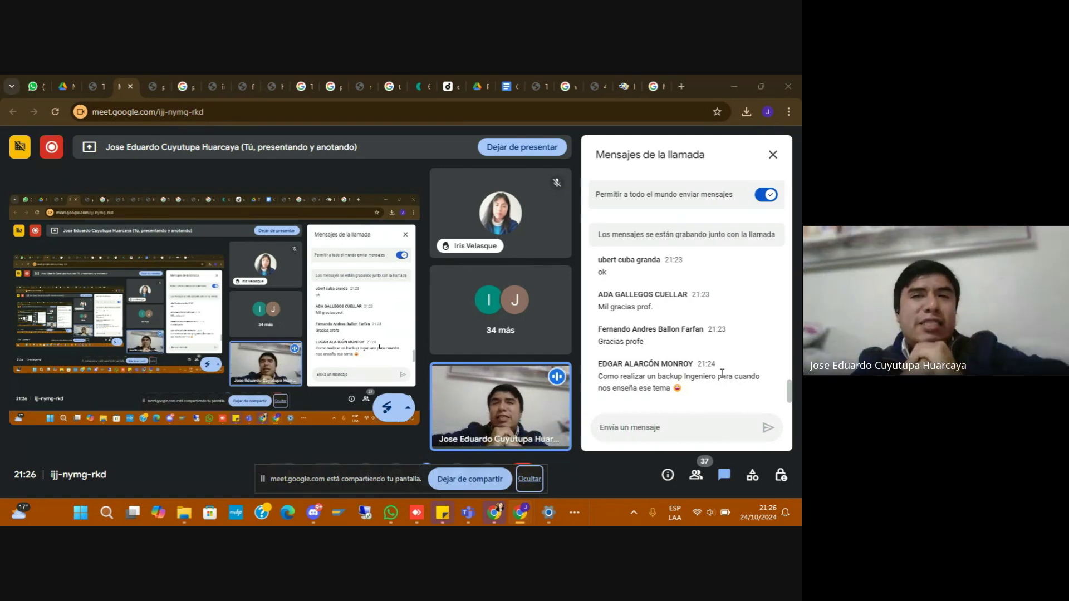
- Switch to the Drive manuals folder in the browser, open TEMA 3 - Gestión de Almacenamiento en Windows.pdf and show its class objectives
click(99, 78)
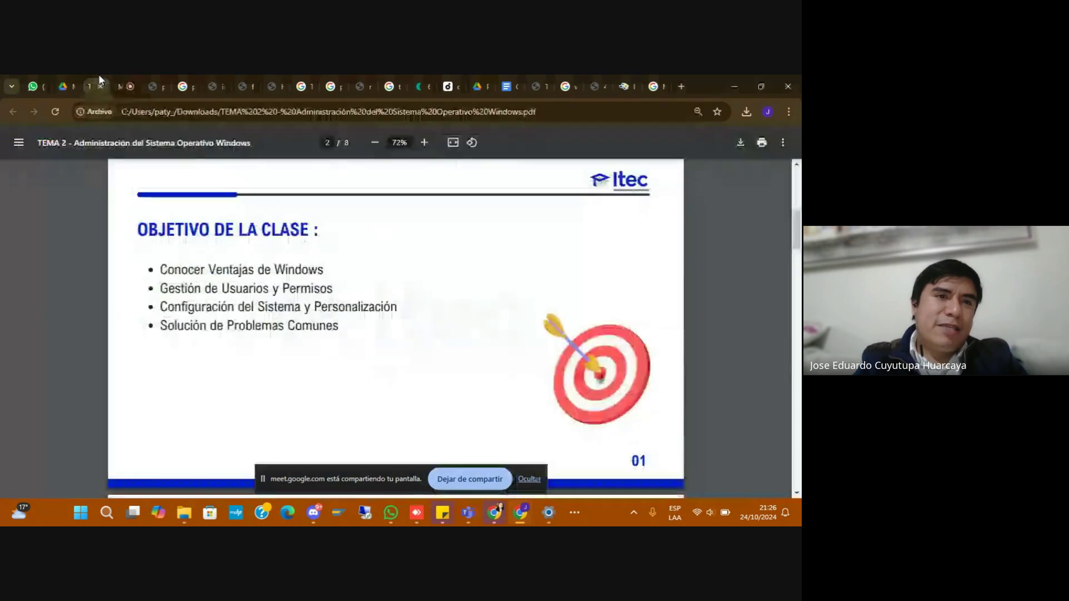
click(66, 83)
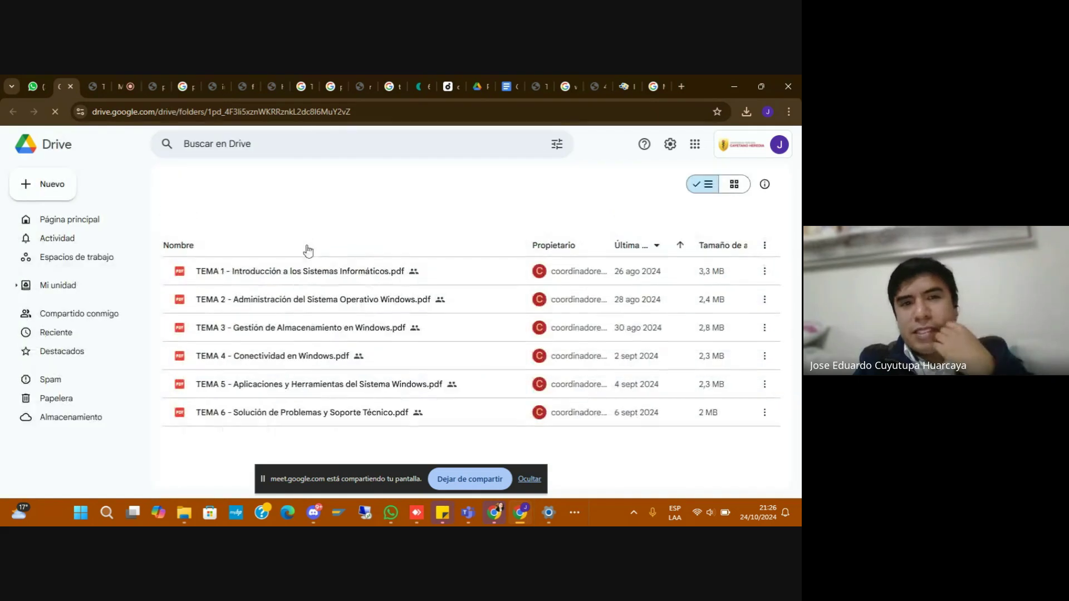
double_click(316, 326)
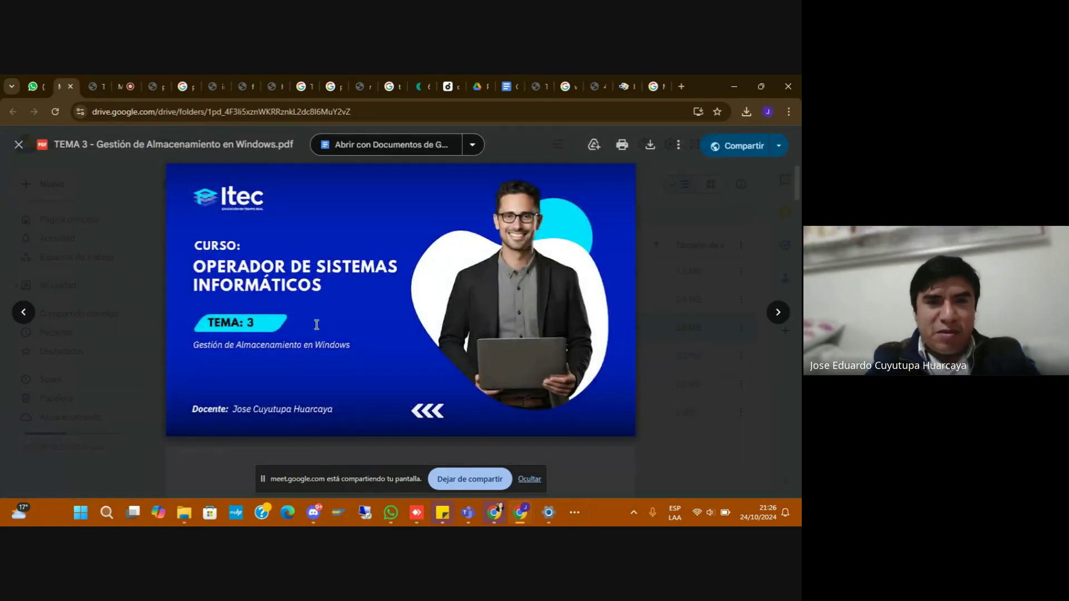
scroll(316, 324, down, 3)
scroll(316, 324, up, 1)
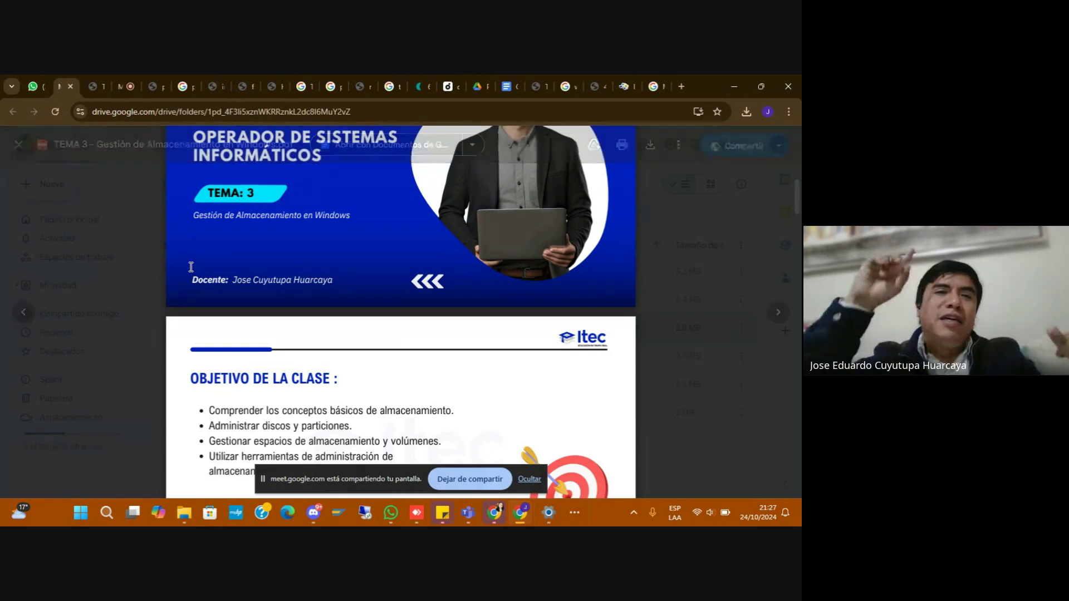
scroll(190, 267, down, 2)
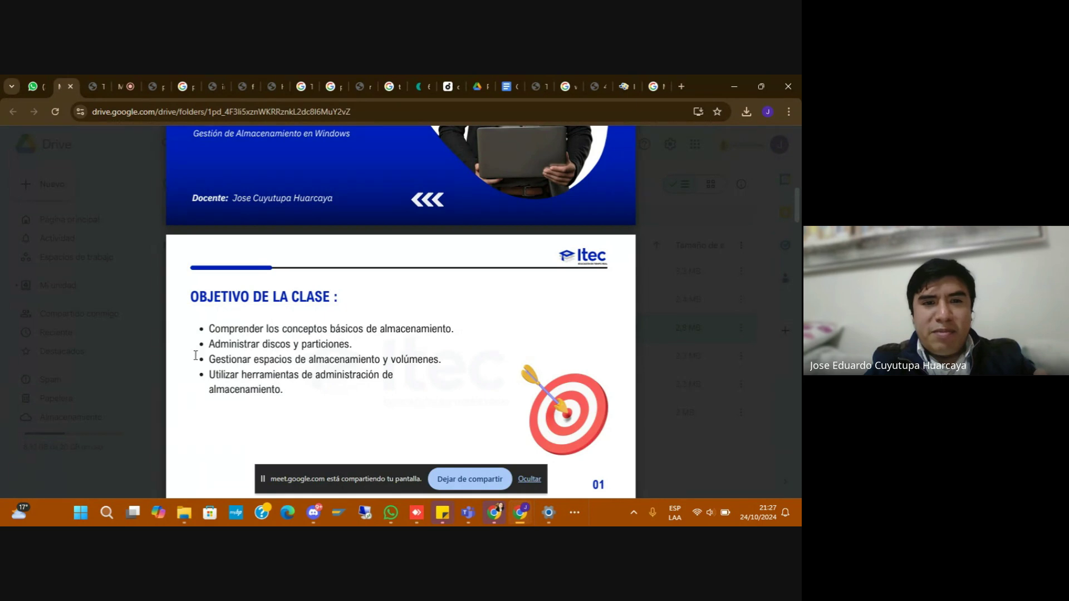
- Check the chat messages of the Meet call and return to the TEMA 3 manual in Drive
click(131, 77)
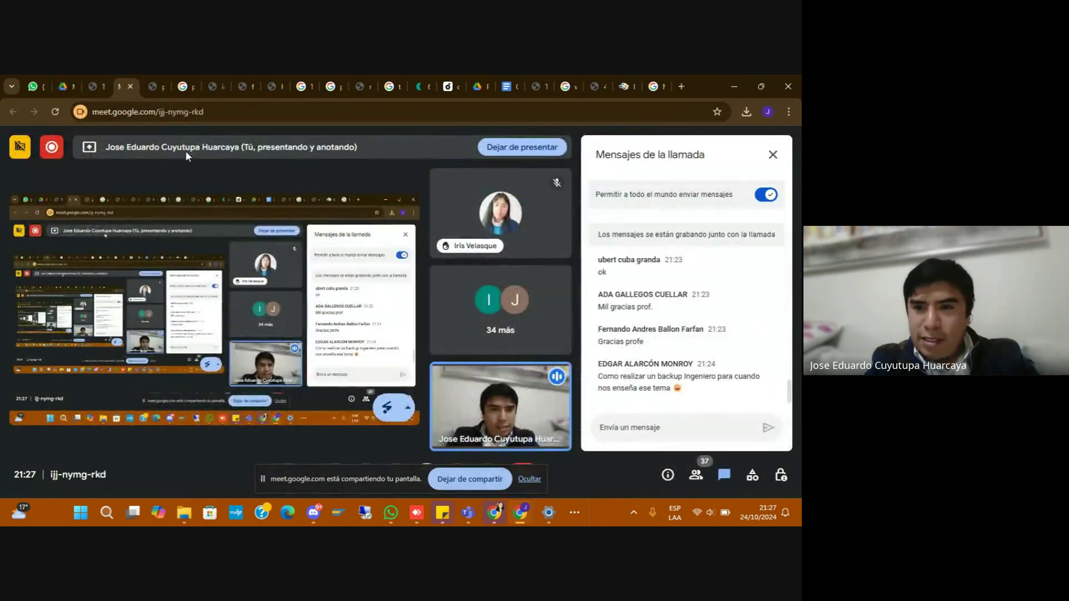
click(86, 75)
click(73, 76)
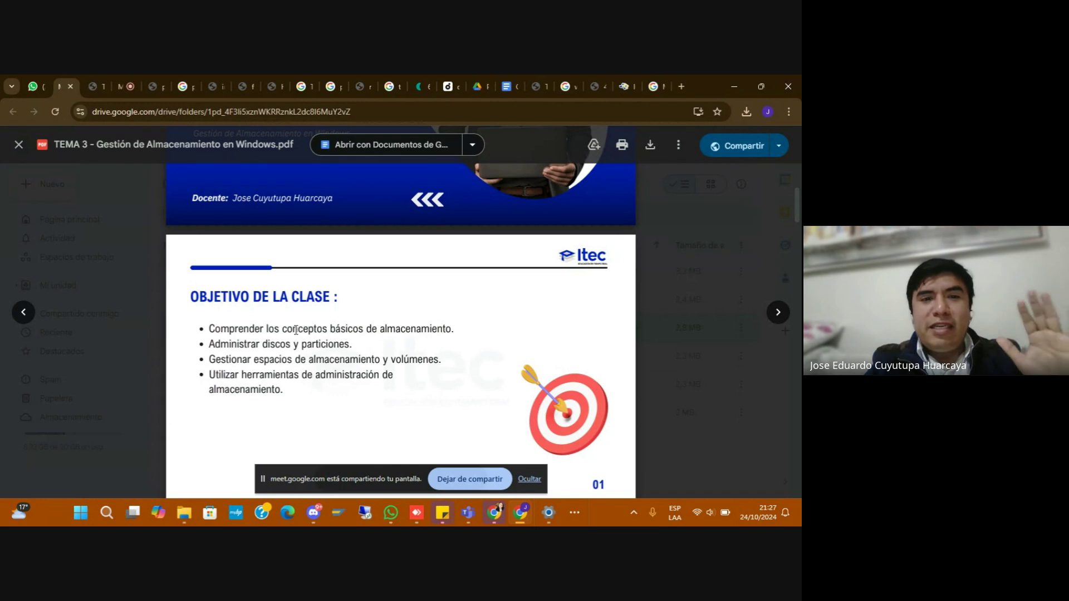
- Close the TEMA 3 manual, open TEMA 4 - Conectividad en Windows.pdf and look through it to the connection types on page 03
click(156, 282)
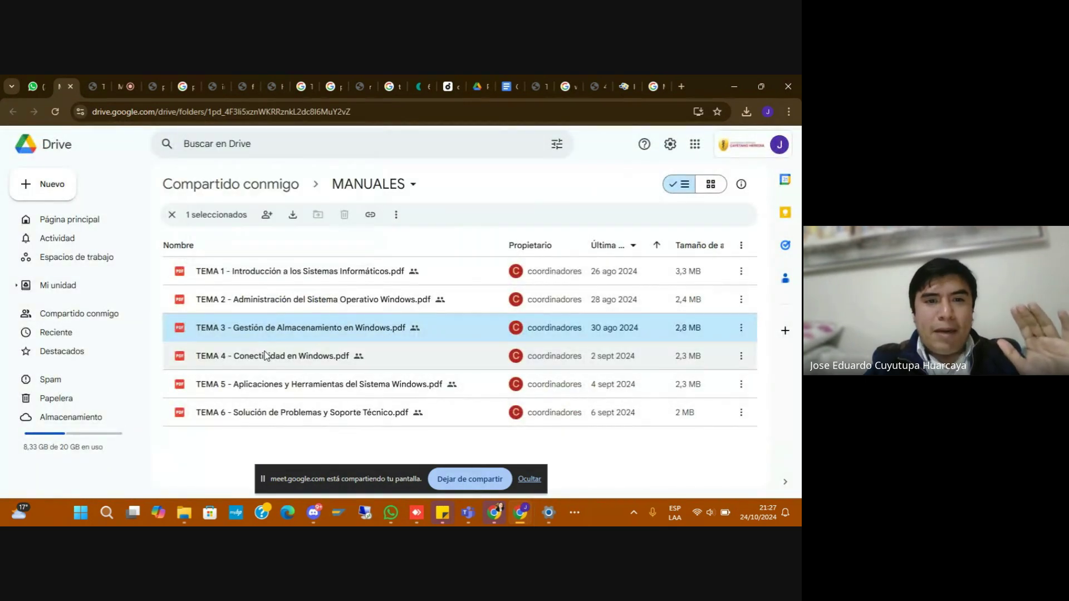
double_click(265, 355)
scroll(265, 351, down, 5)
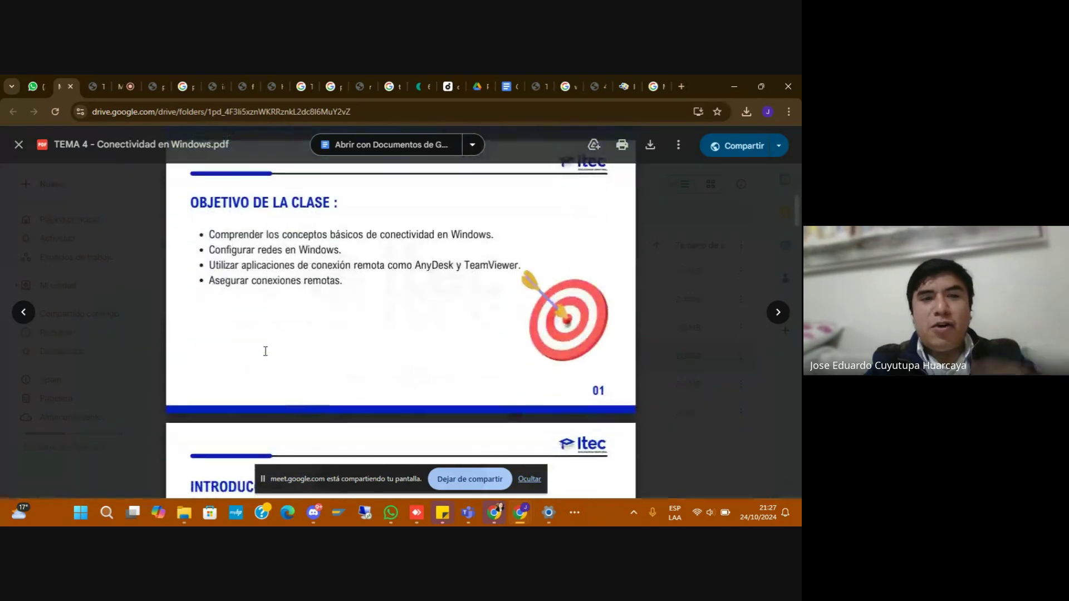
scroll(266, 351, down, 8)
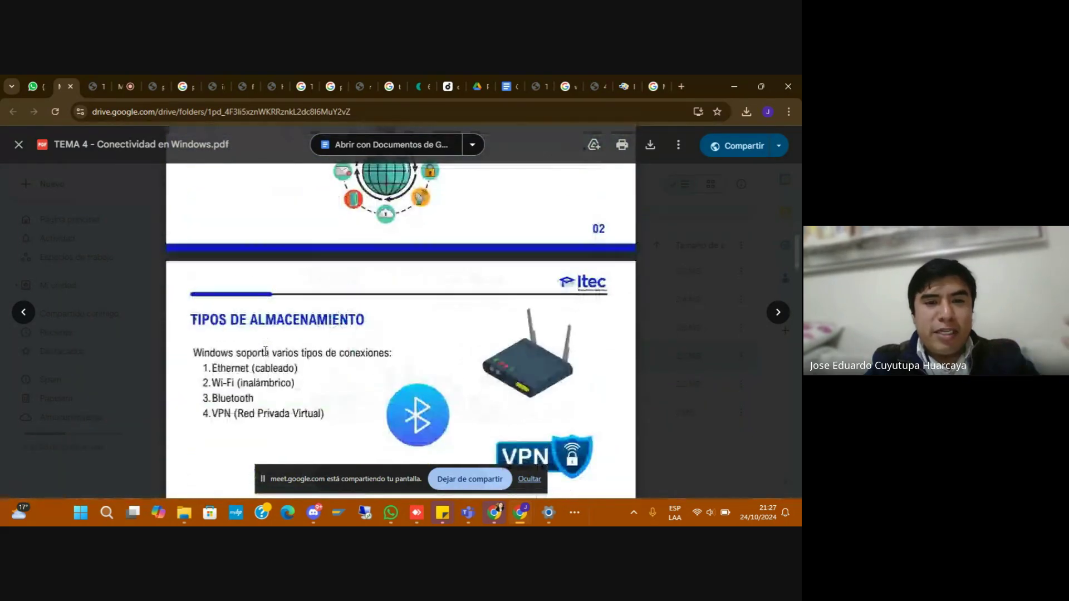
scroll(266, 351, down, 2)
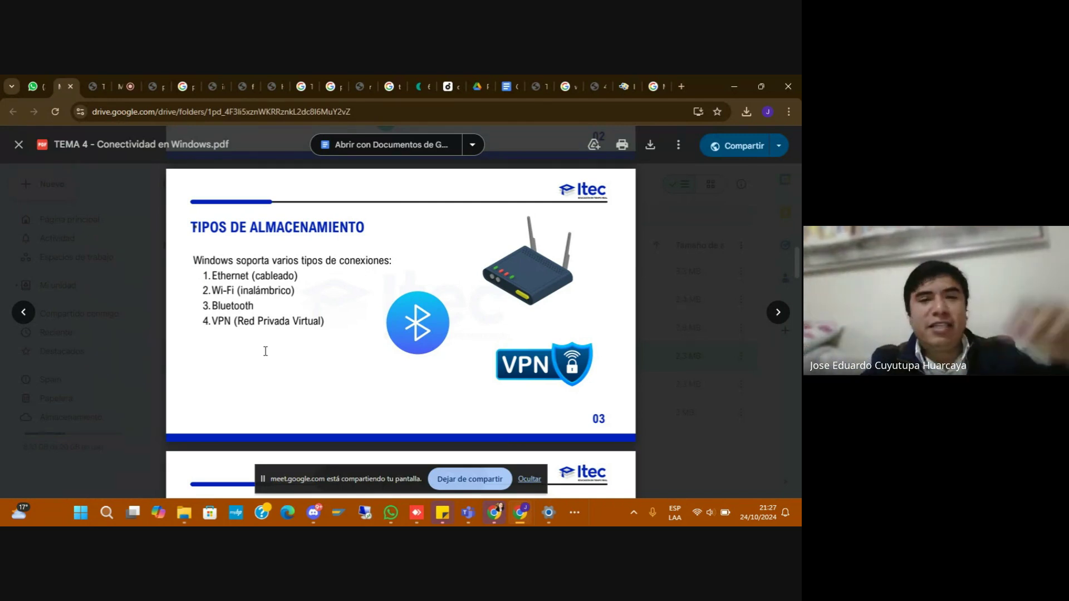
- Close the TEMA 4 manual, open TEMA 5 - Aplicaciones y Herramientas del Sistema Windows.pdf and show its class objectives
click(142, 309)
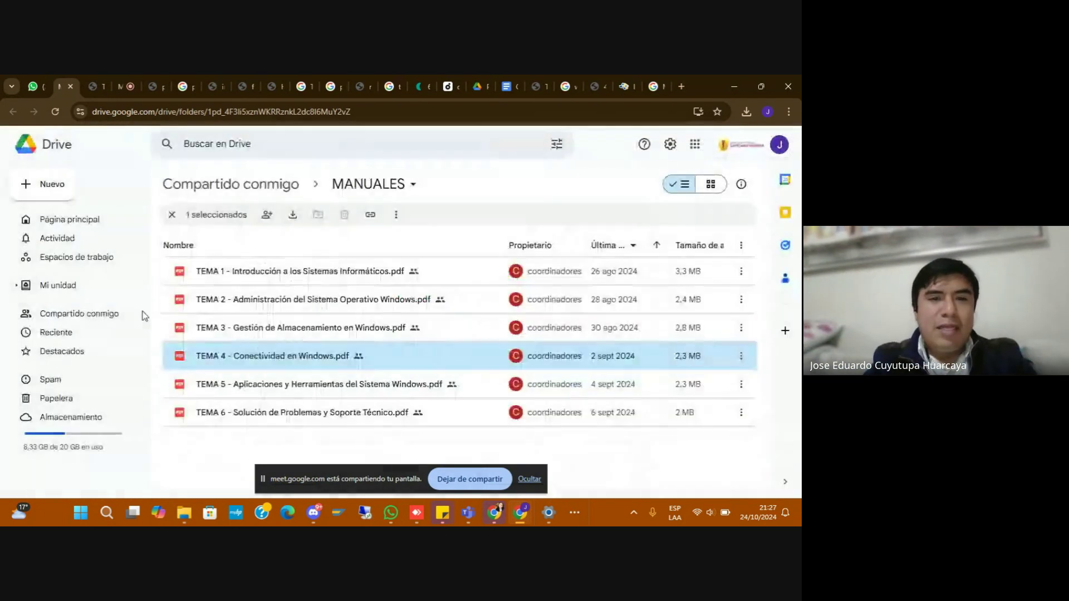
double_click(289, 386)
scroll(290, 384, down, 3)
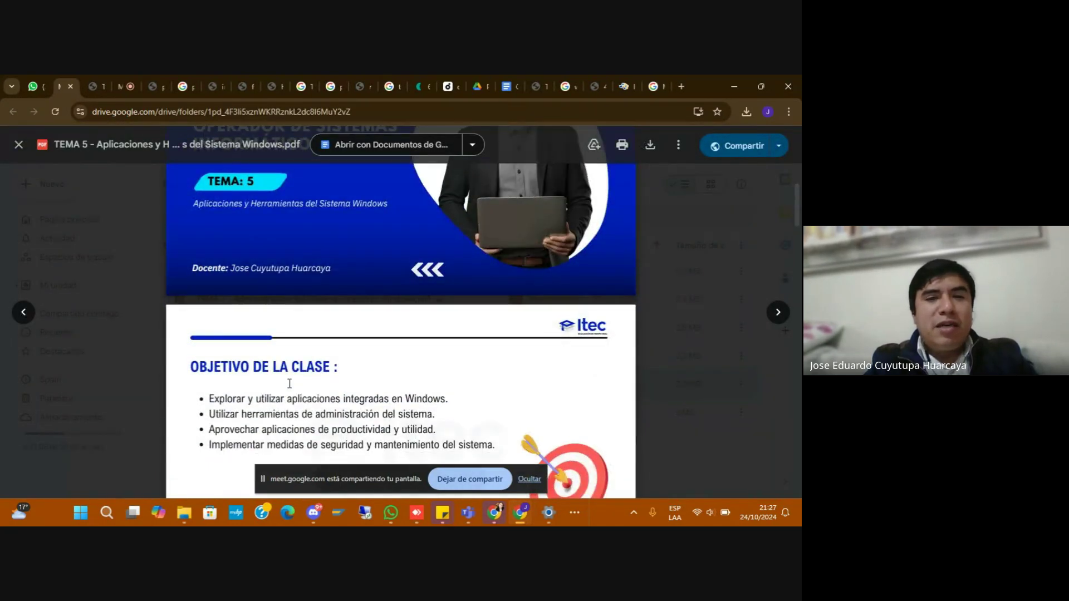
- Look through the TEMA 5 manual to the administration tools introduction on page 04 and close it
scroll(289, 383, down, 10)
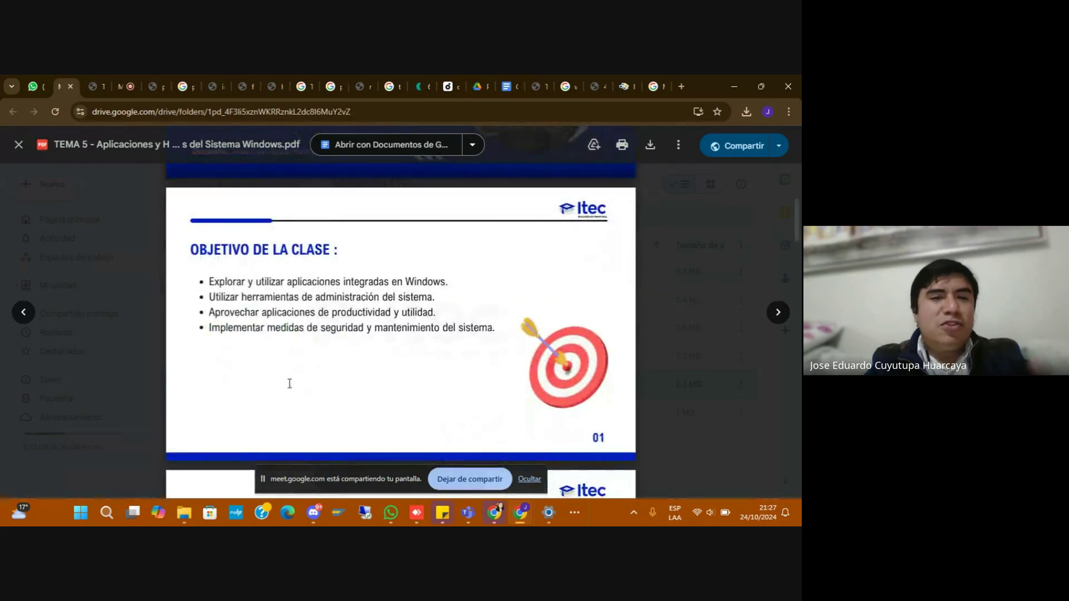
scroll(290, 383, down, 3)
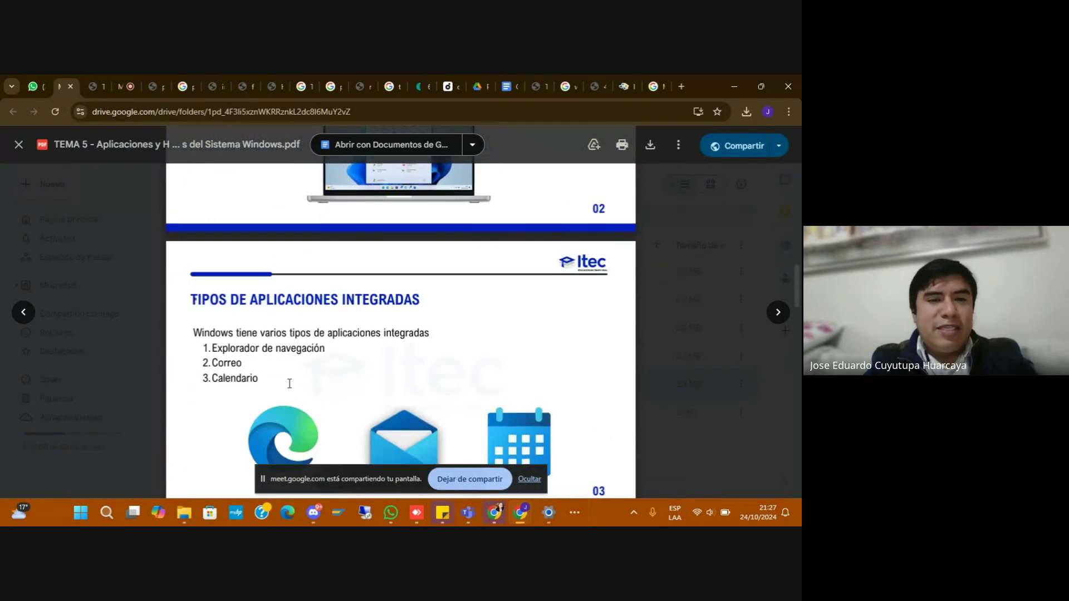
scroll(291, 375, down, 3)
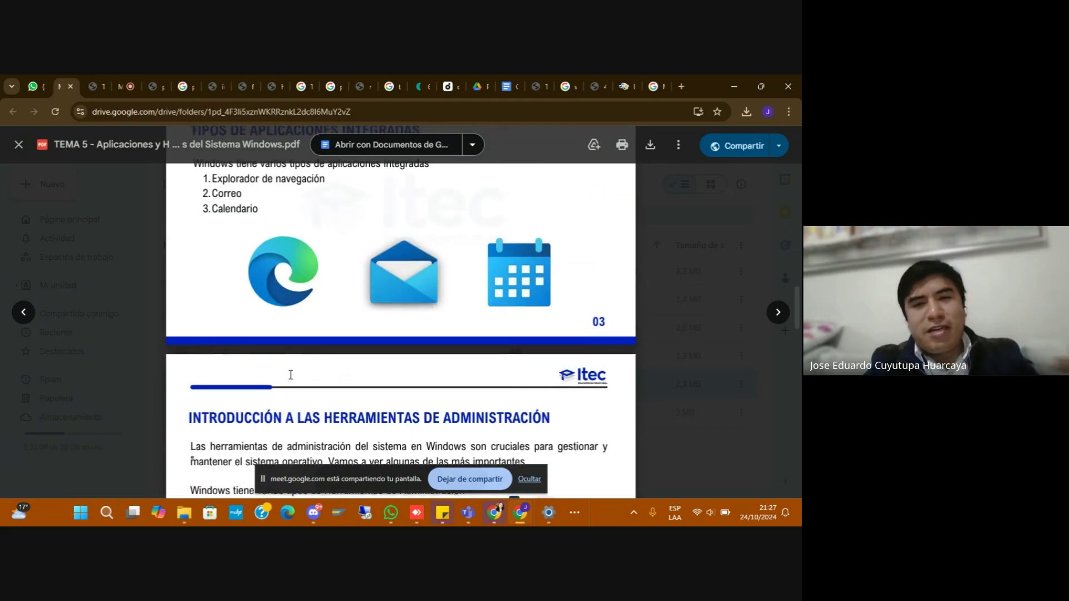
scroll(290, 375, down, 2)
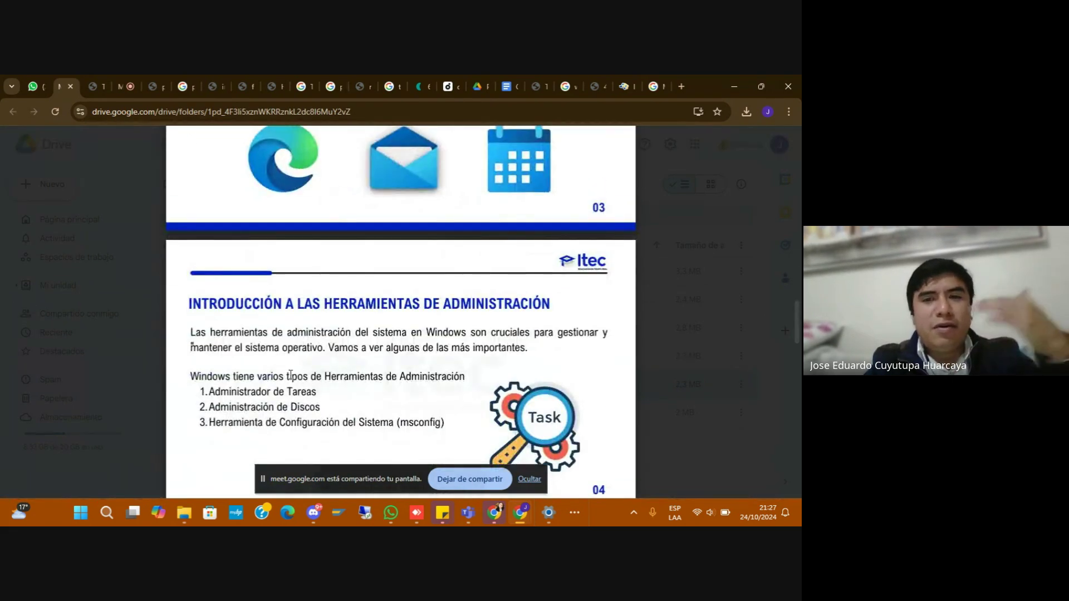
scroll(290, 375, down, 2)
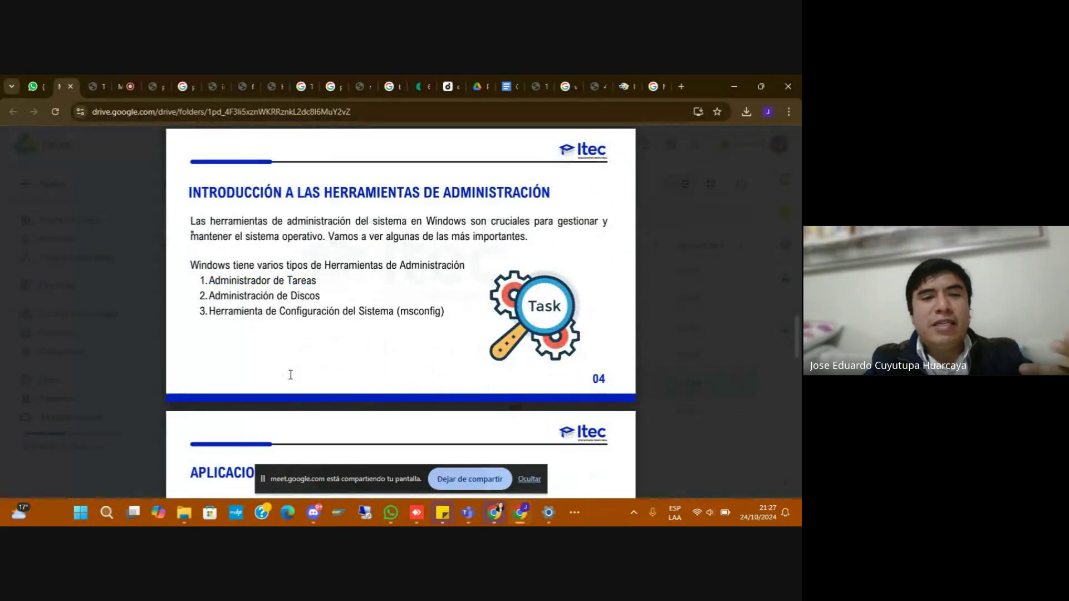
click(147, 340)
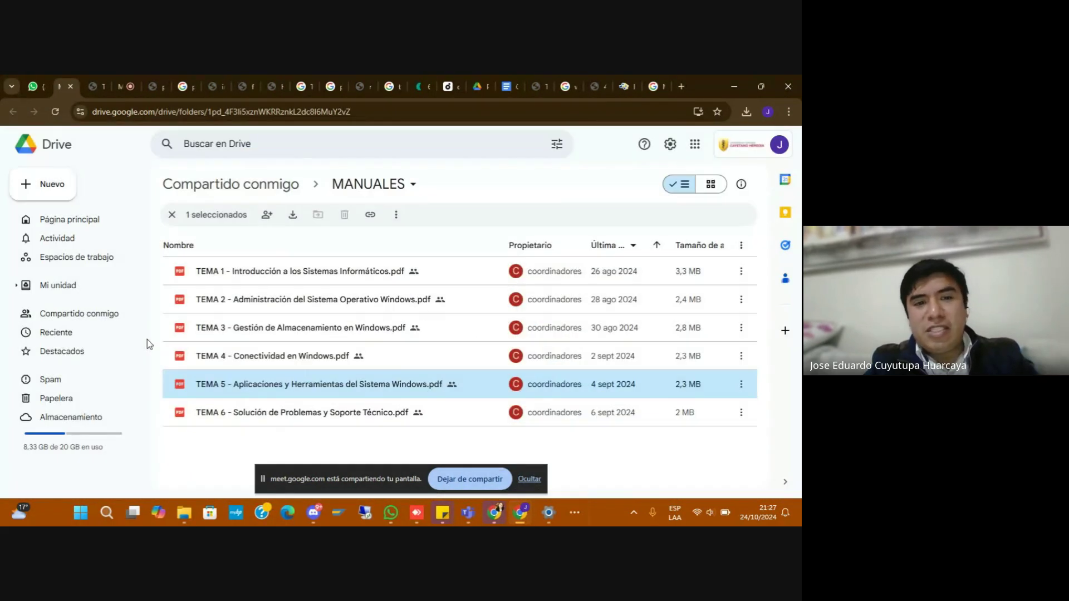
- Open TEMA 6 - Solución de Problemas y Soporte Técnico.pdf, look through it to the troubleshooting basics on page 02 and close it
double_click(285, 413)
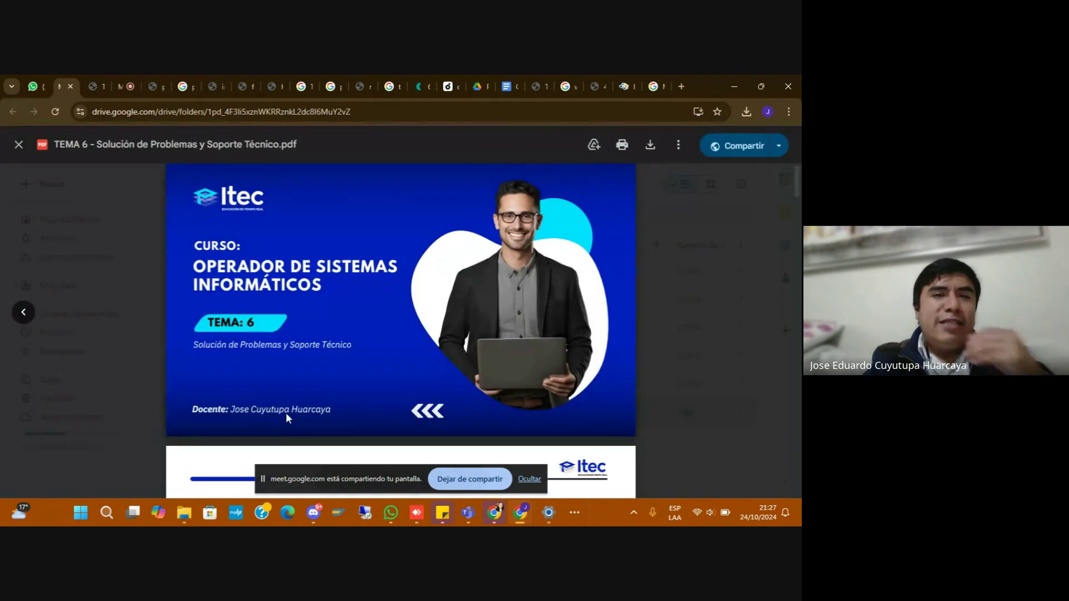
scroll(333, 353, down, 7)
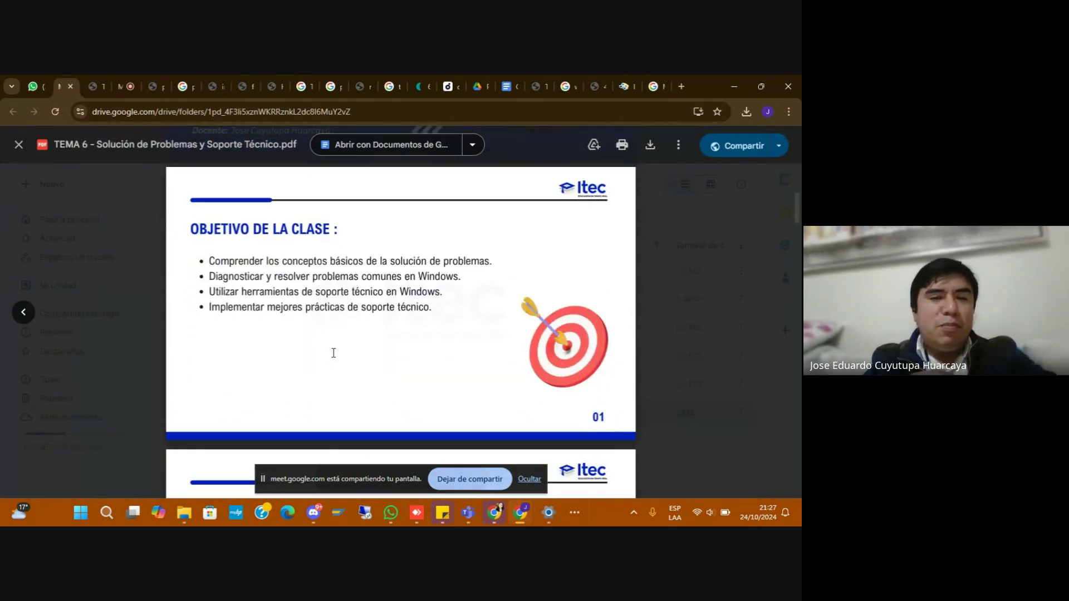
scroll(334, 353, down, 2)
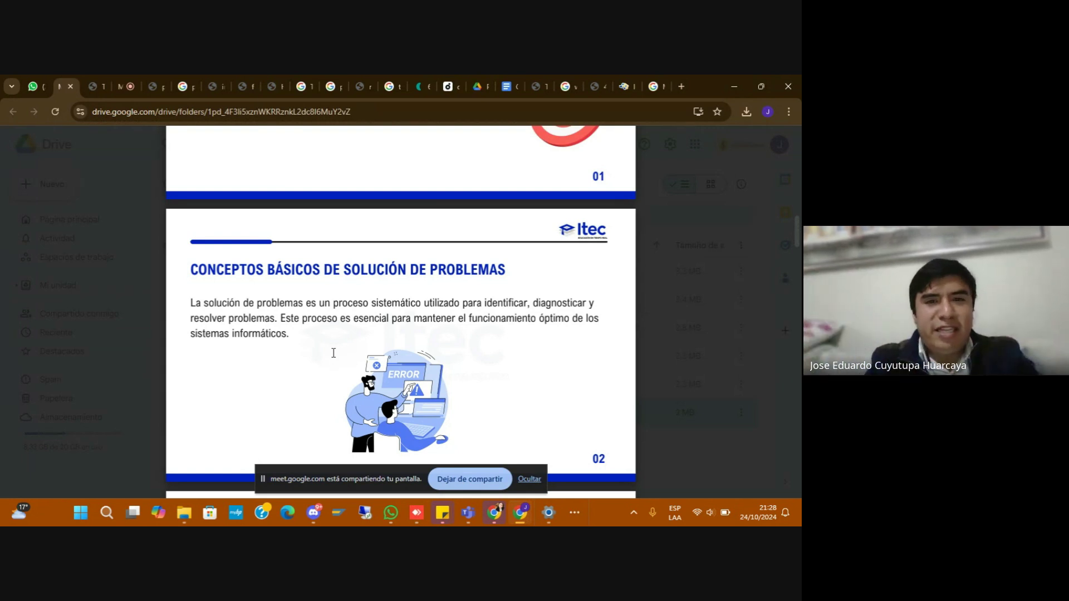
click(140, 249)
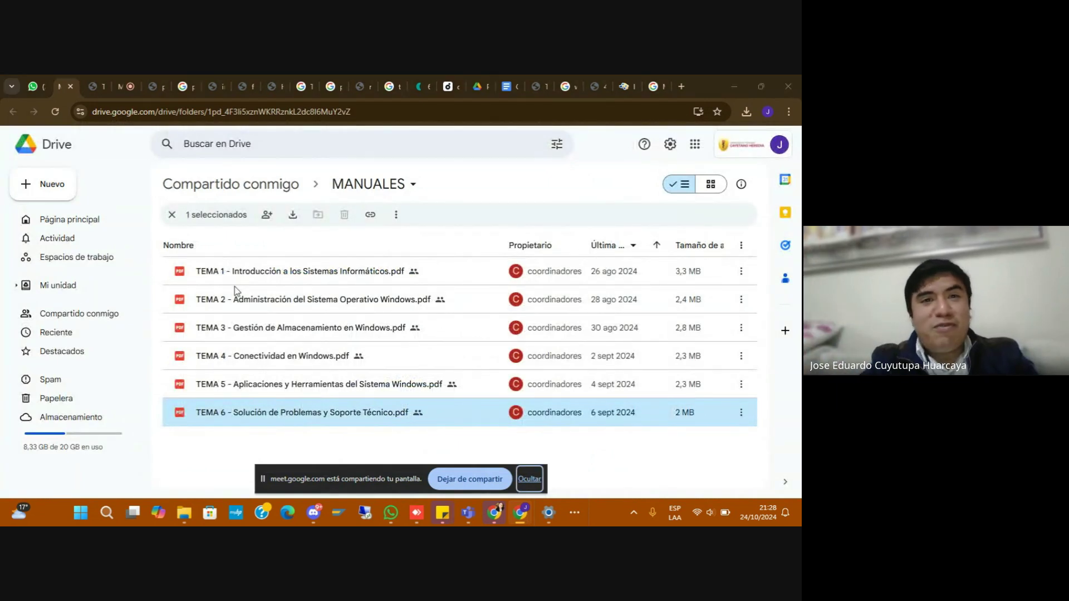
- Check the chat messages of the Meet call and show the class objectives in the downloaded TEMA 2 PDF
click(103, 78)
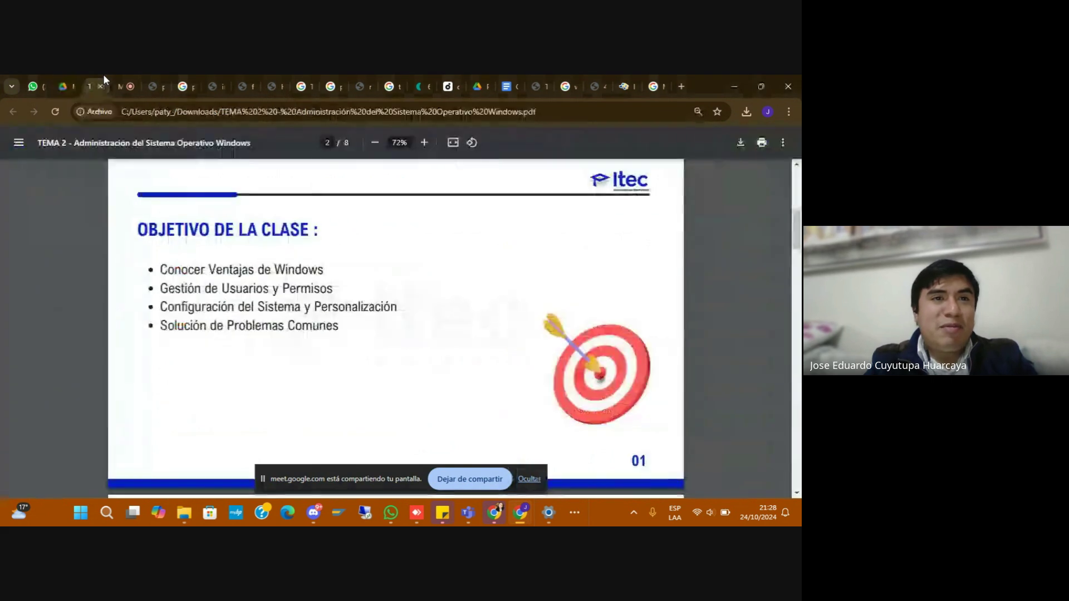
click(118, 75)
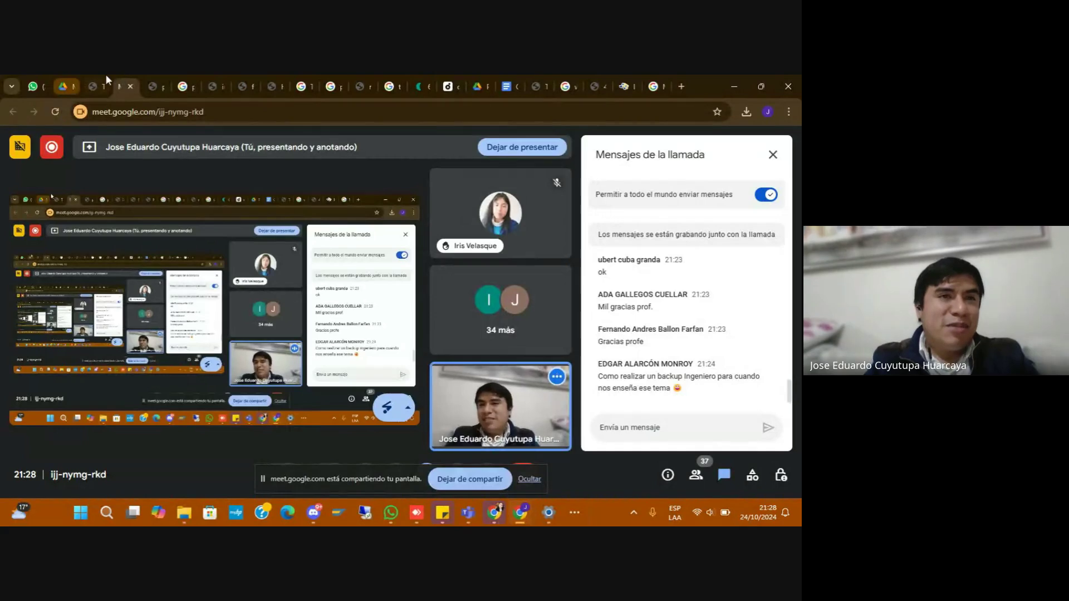
click(98, 79)
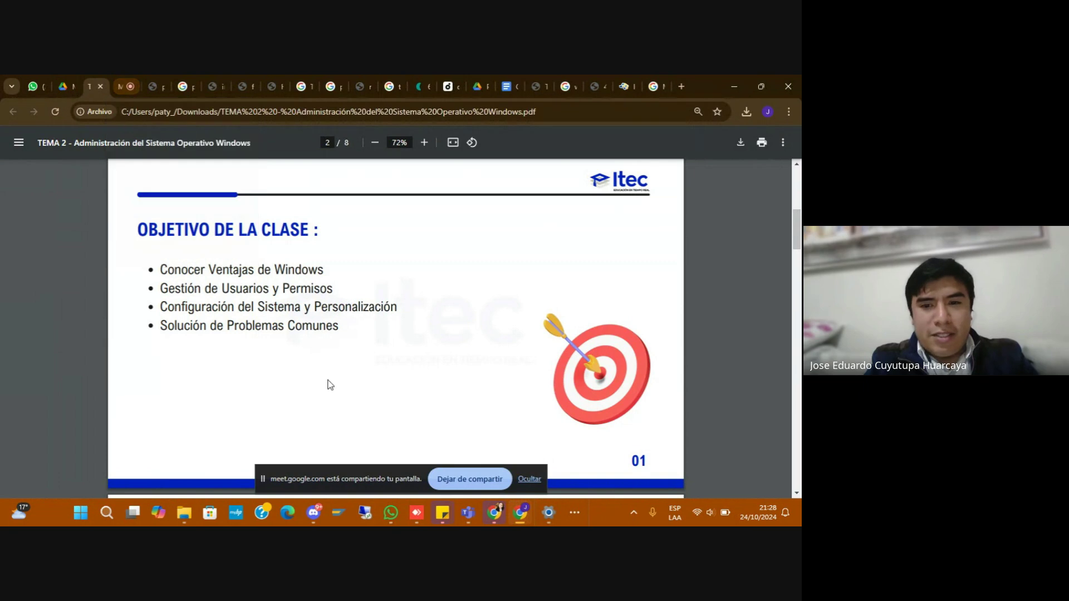
- Switch to Windows Settings, hide the screen-sharing notice, apply the custom pink accent colour and check it on the Start menu
click(558, 512)
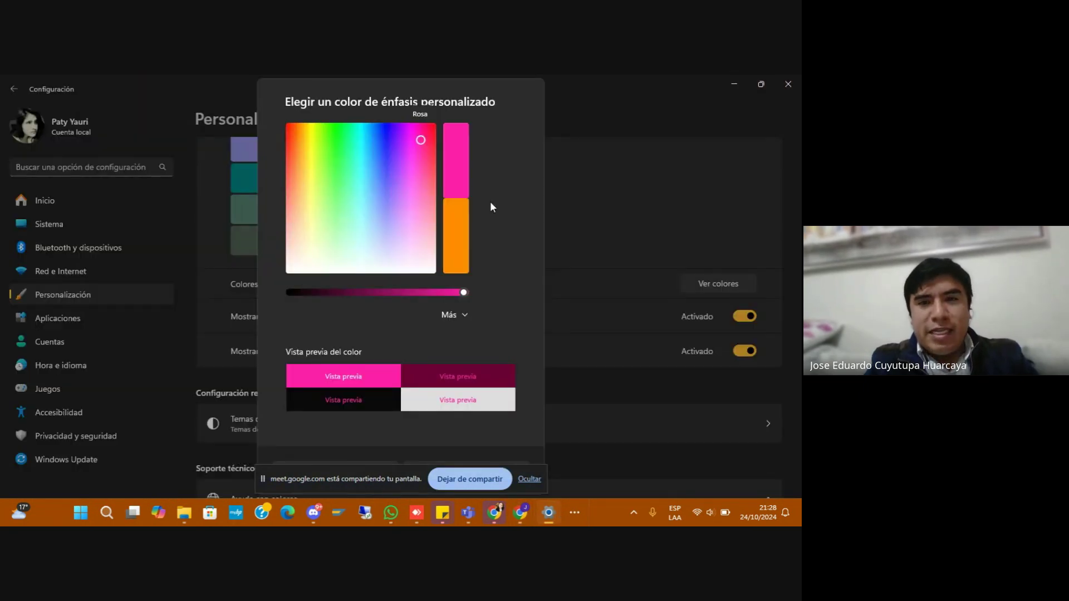
click(530, 480)
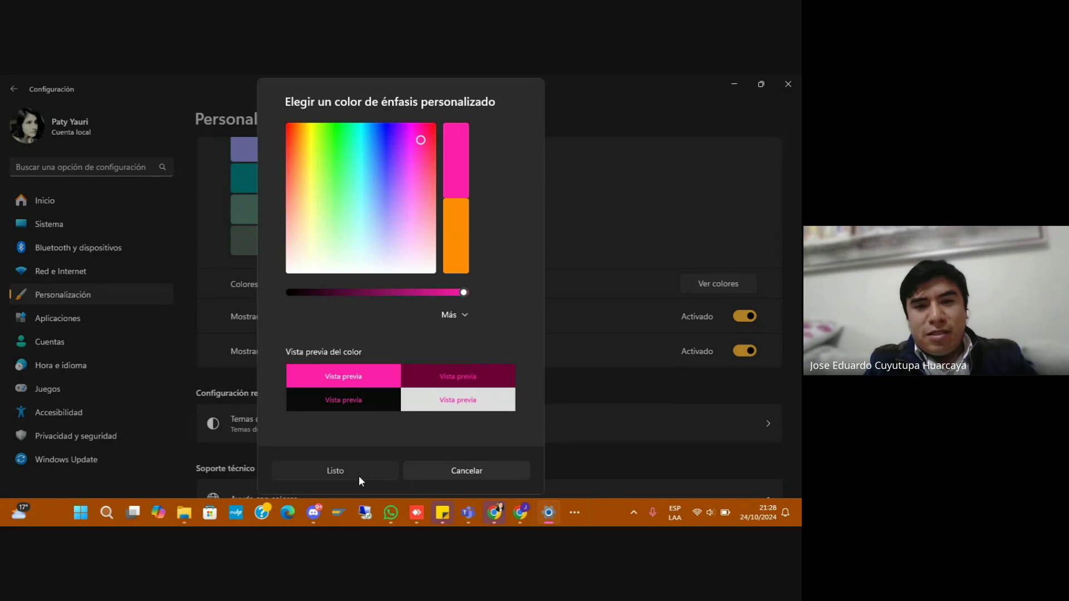
click(389, 465)
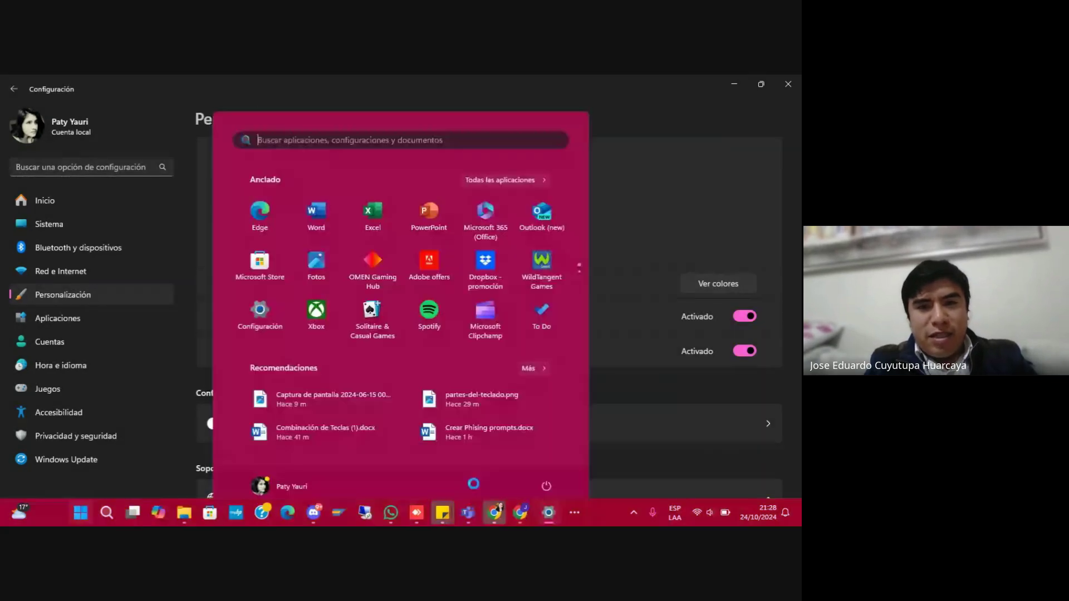
key(super)
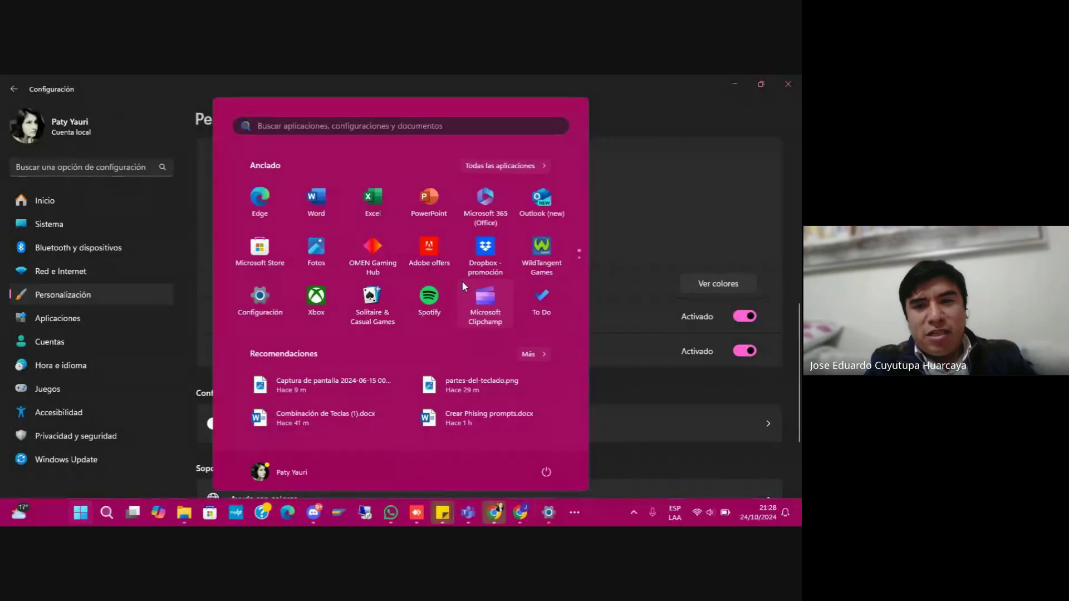
key(super)
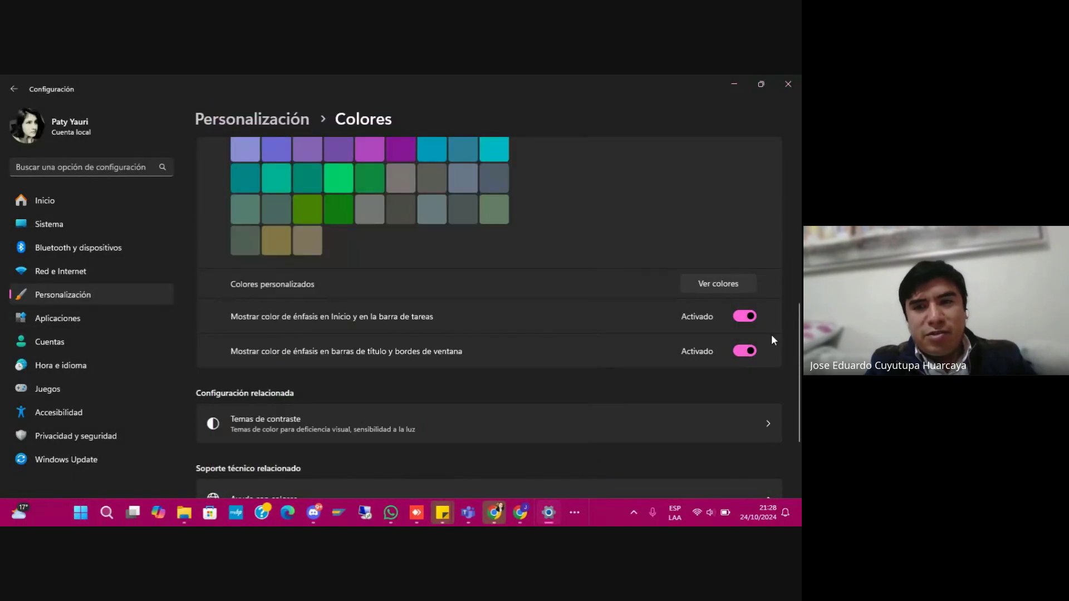
- Apply a custom blue accent colour, darkened with the brightness slider
click(719, 282)
click(391, 131)
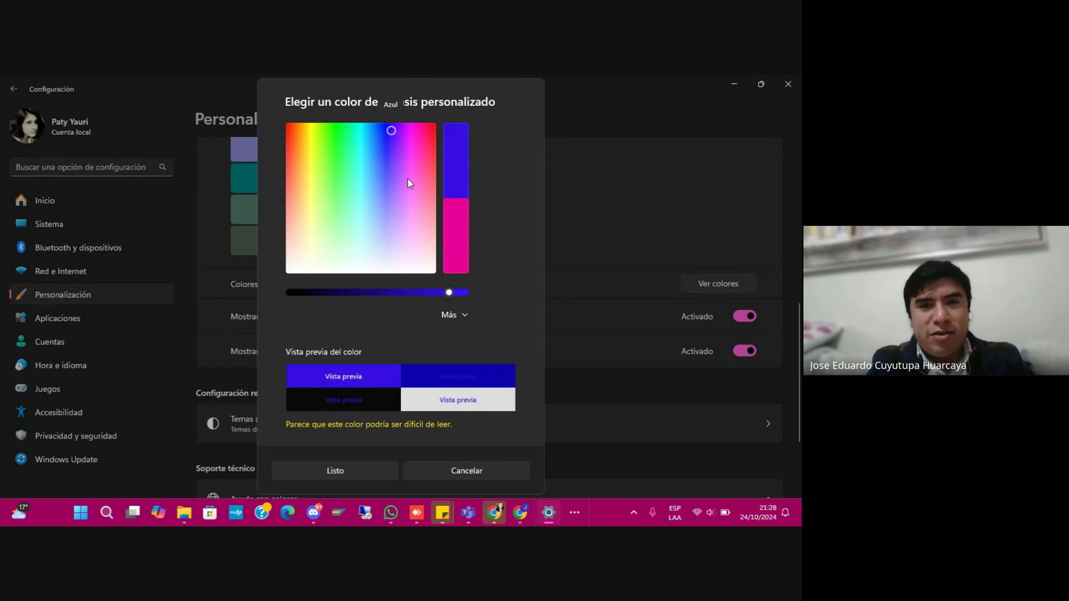
drag(433, 293, 401, 293)
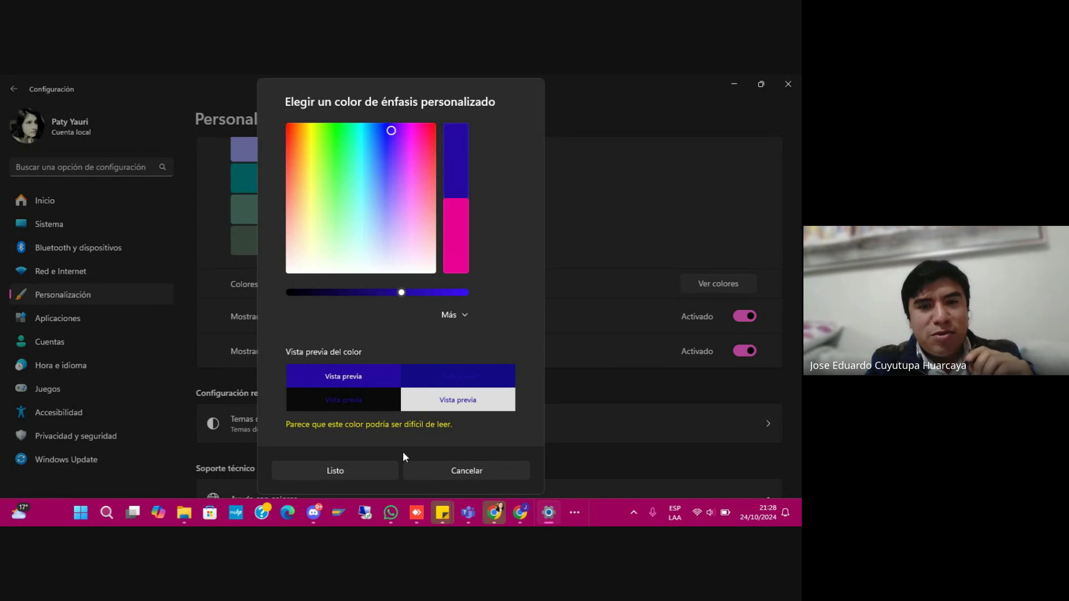
click(380, 470)
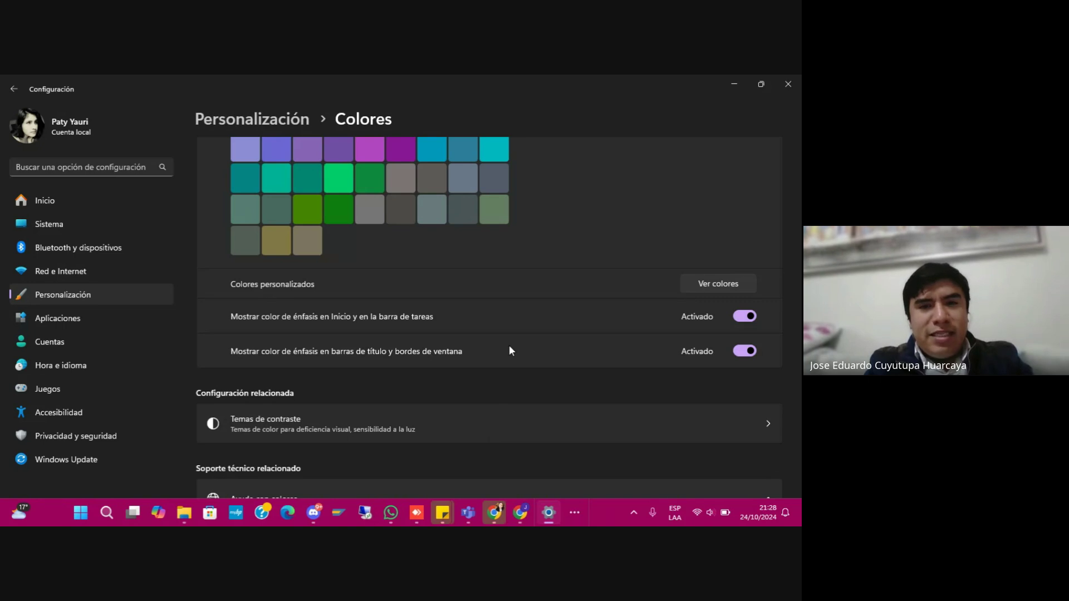
scroll(516, 370, down, 2)
scroll(516, 367, up, 5)
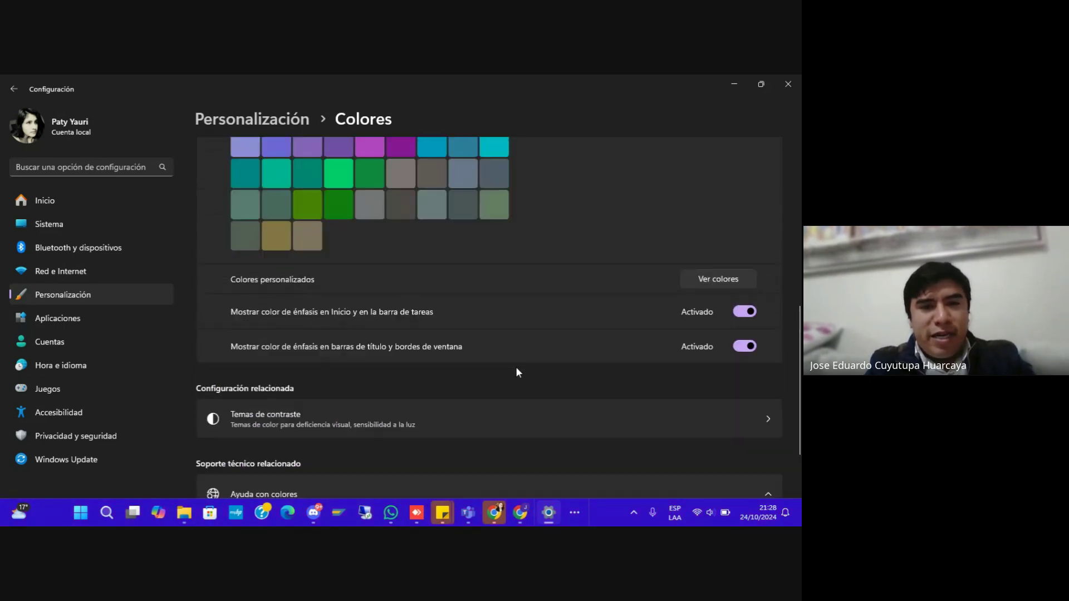
- Open the Temas page of Personalización and look through the available themes and related settings
click(271, 121)
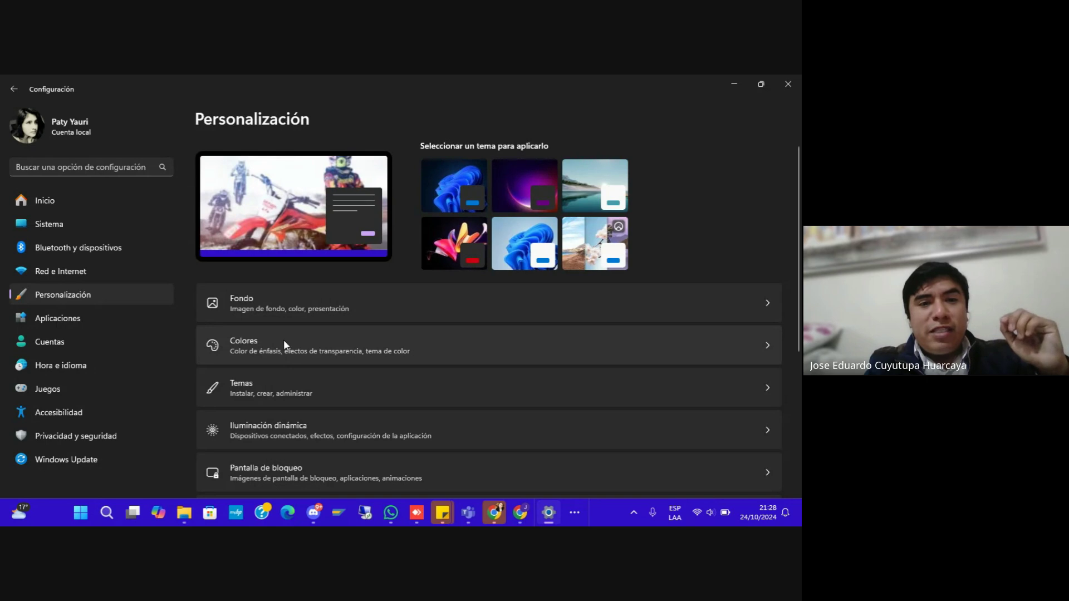
click(293, 382)
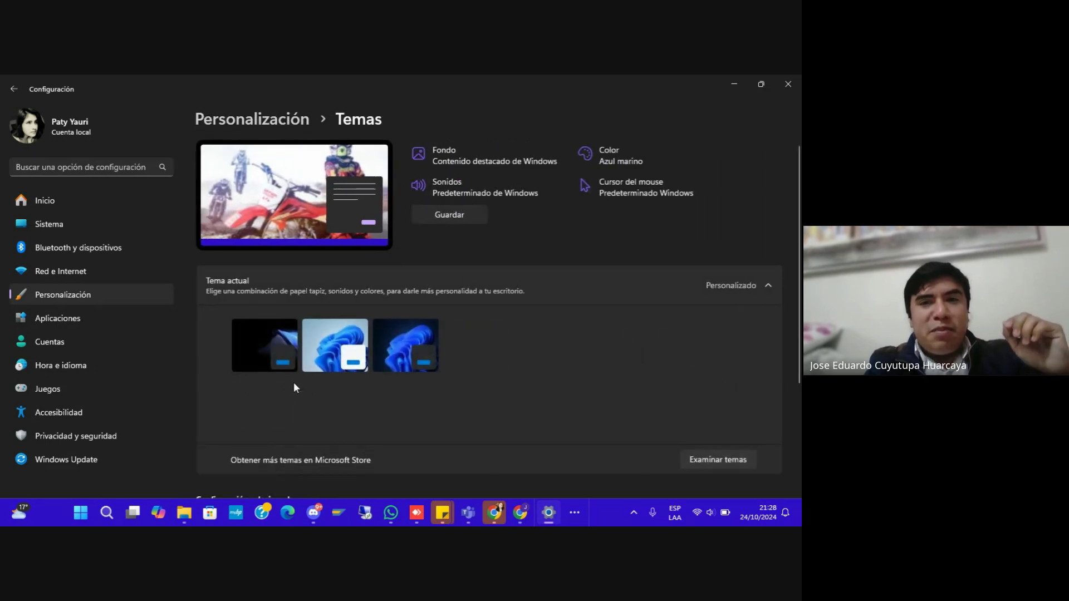
scroll(490, 368, down, 3)
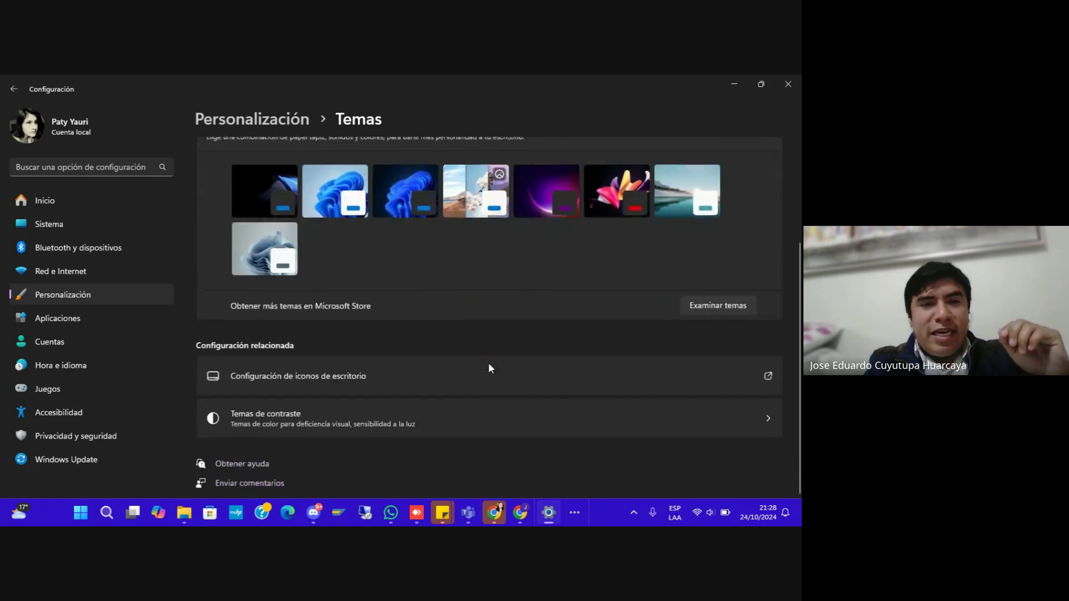
scroll(490, 368, up, 2)
scroll(488, 367, up, 1)
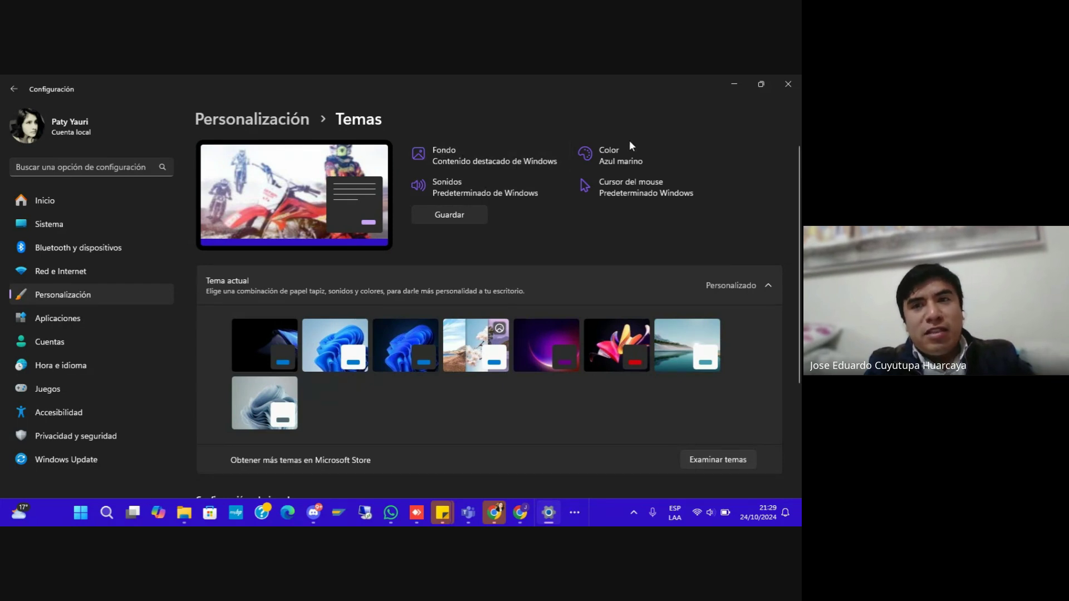
- Open the mouse properties from the theme's cursor setting, view the pointer options and close the dialog
click(606, 178)
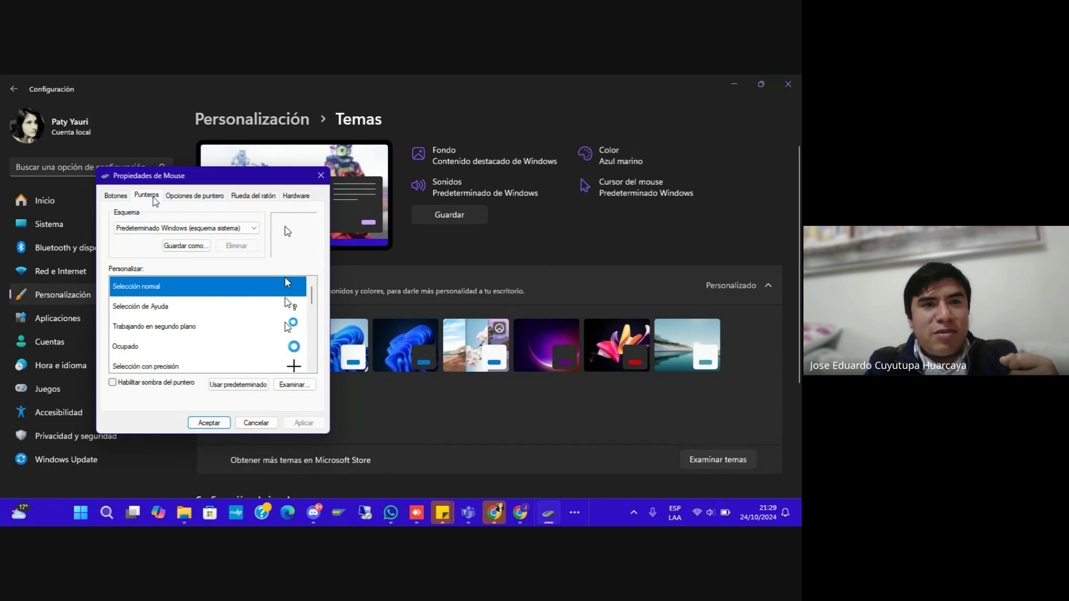
click(184, 200)
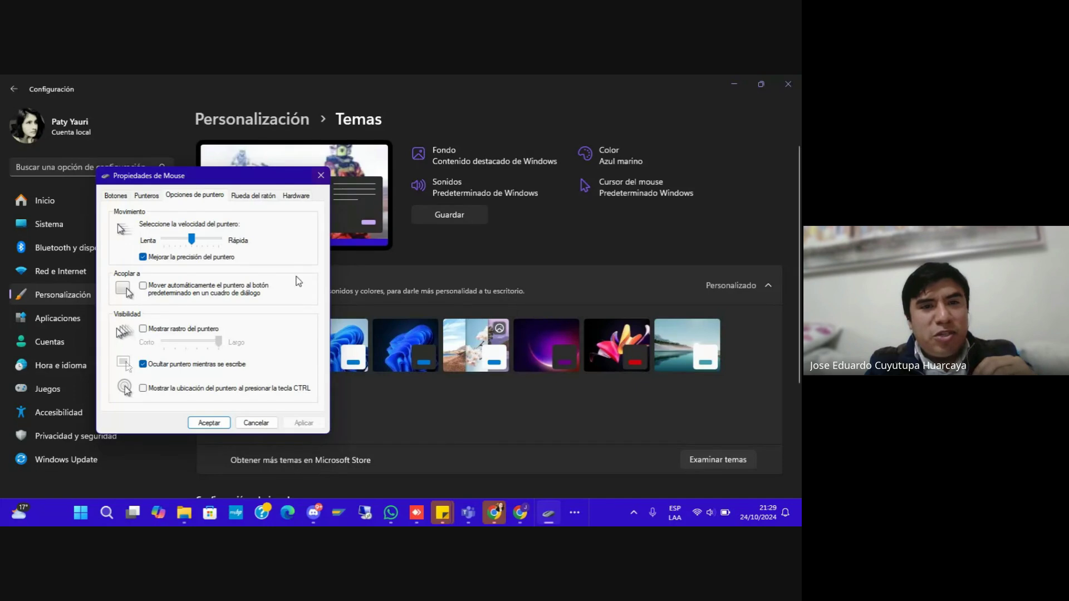
click(321, 175)
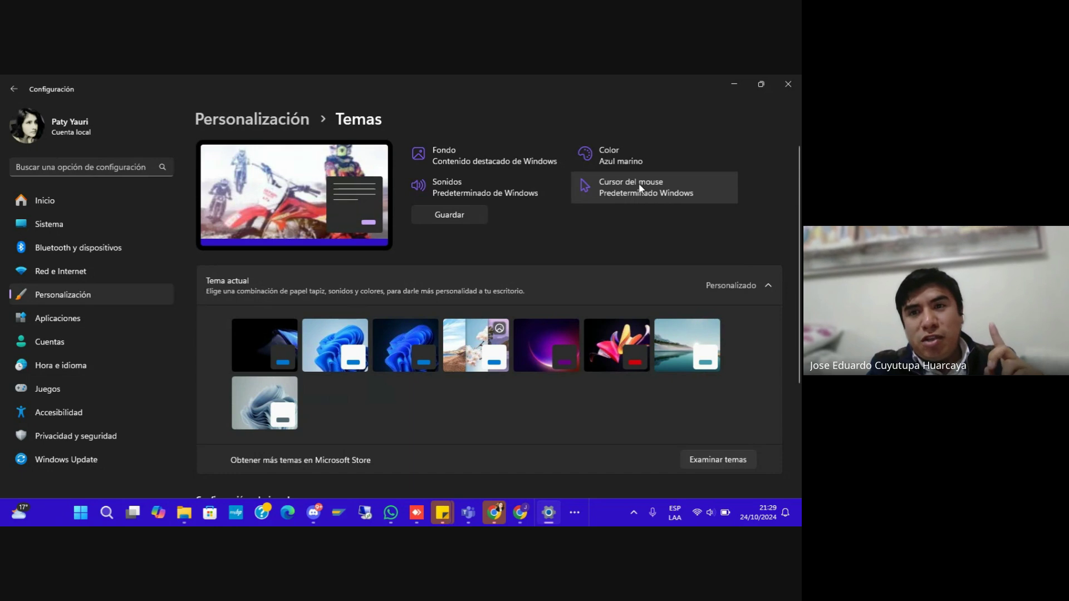
- Reopen the mouse properties from the theme's cursor setting and apply the slowest pointer speed
click(640, 188)
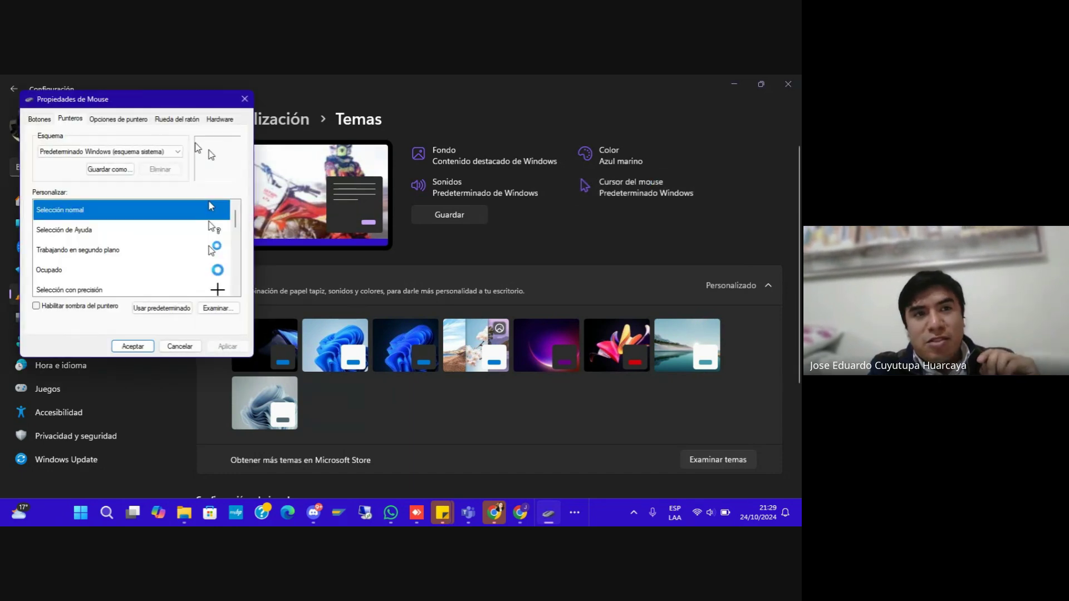
click(119, 119)
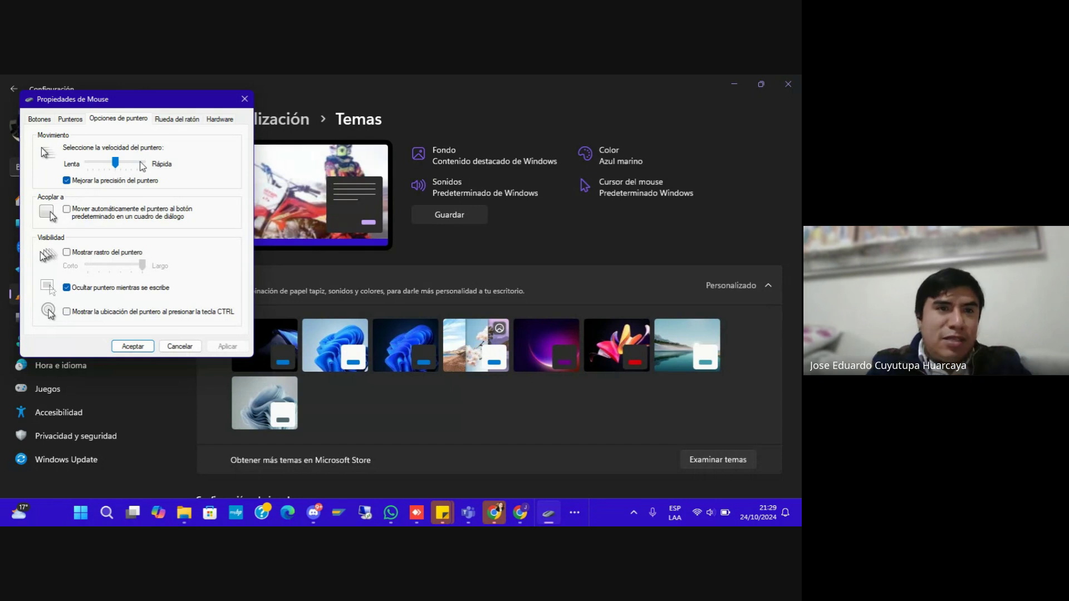
click(115, 163)
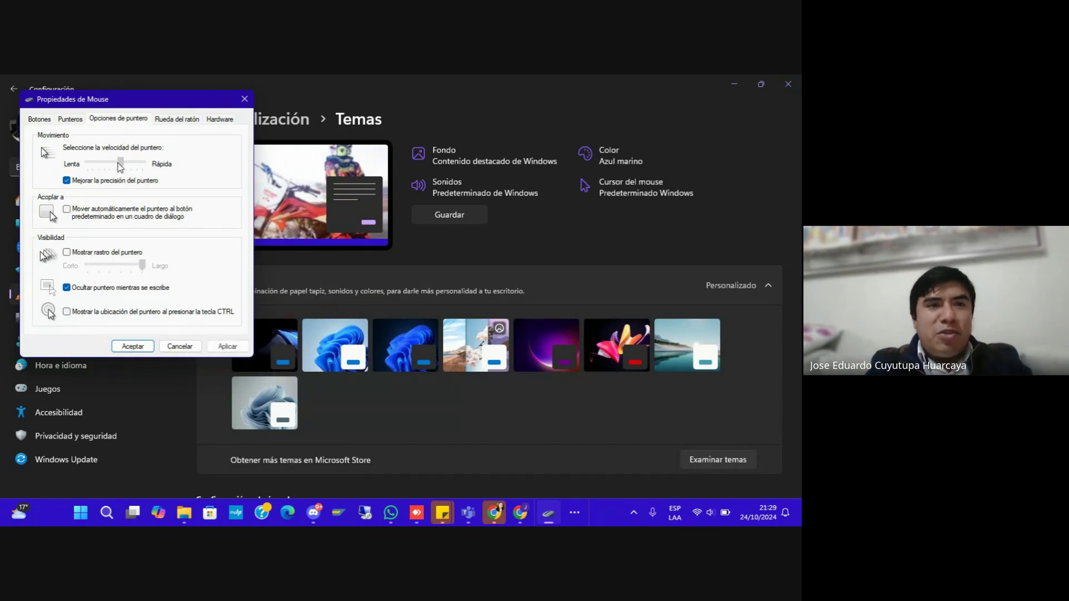
drag(77, 167, 80, 174)
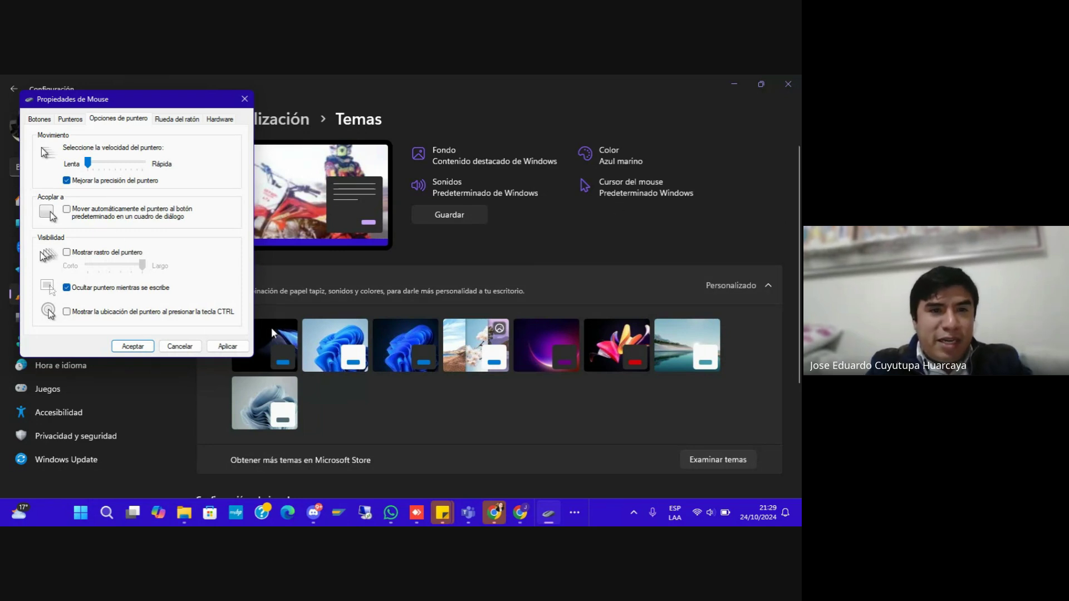
click(226, 346)
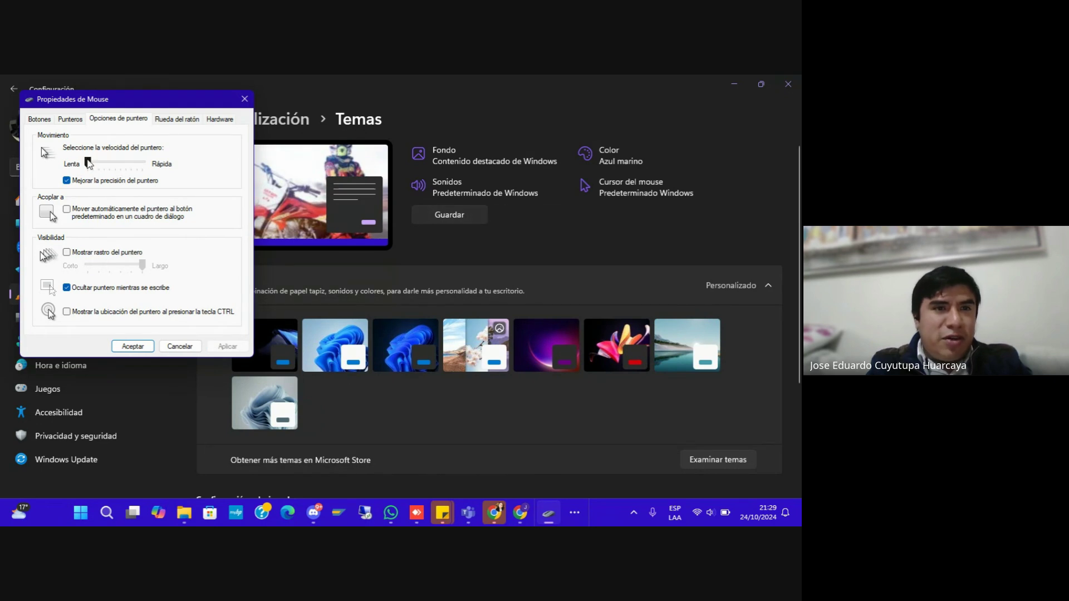
- Set the mouse pointer speed to the fastest setting and apply the change
click(148, 166)
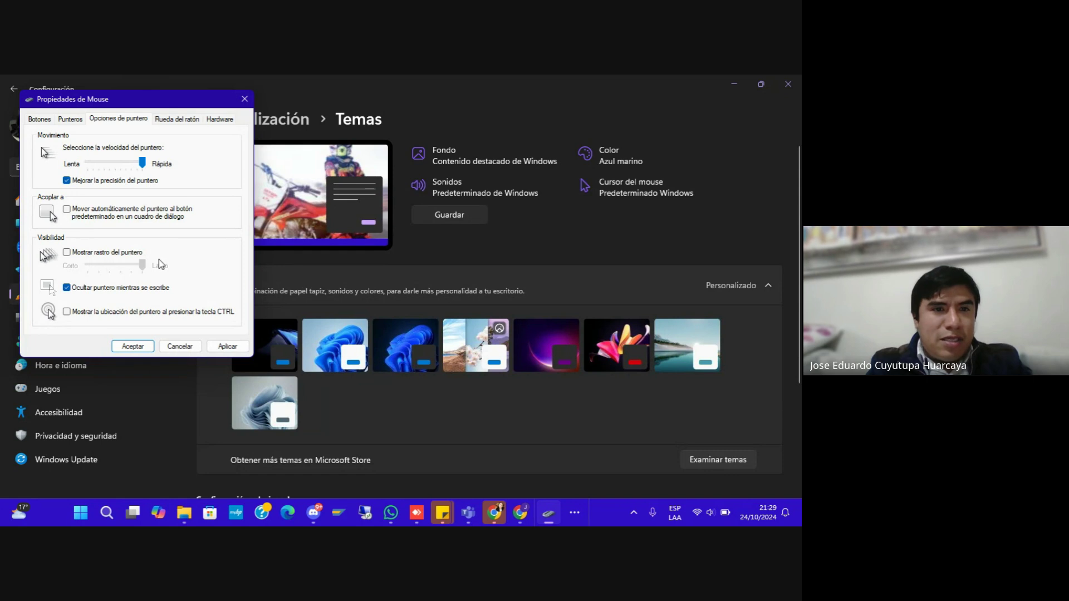
click(214, 345)
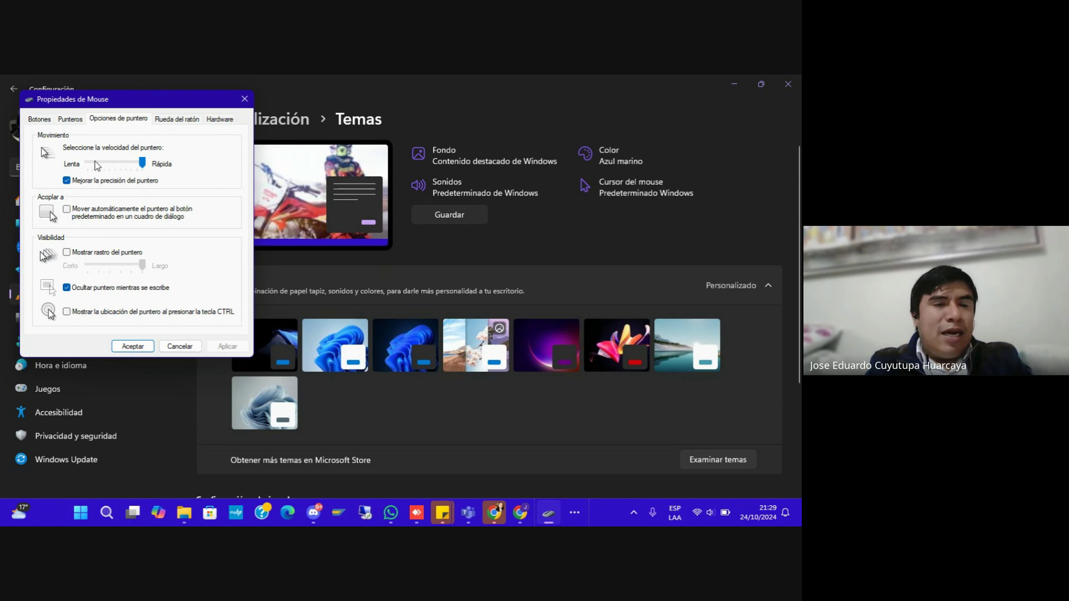
- Toggle the pointer trail option on and off twice to preview its effect
click(66, 254)
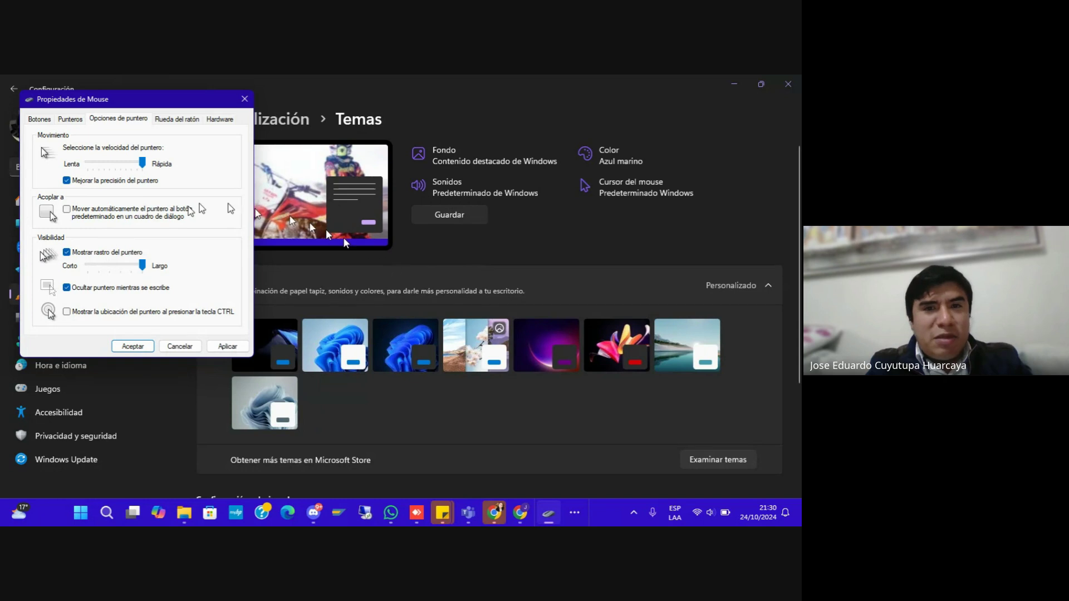
click(67, 254)
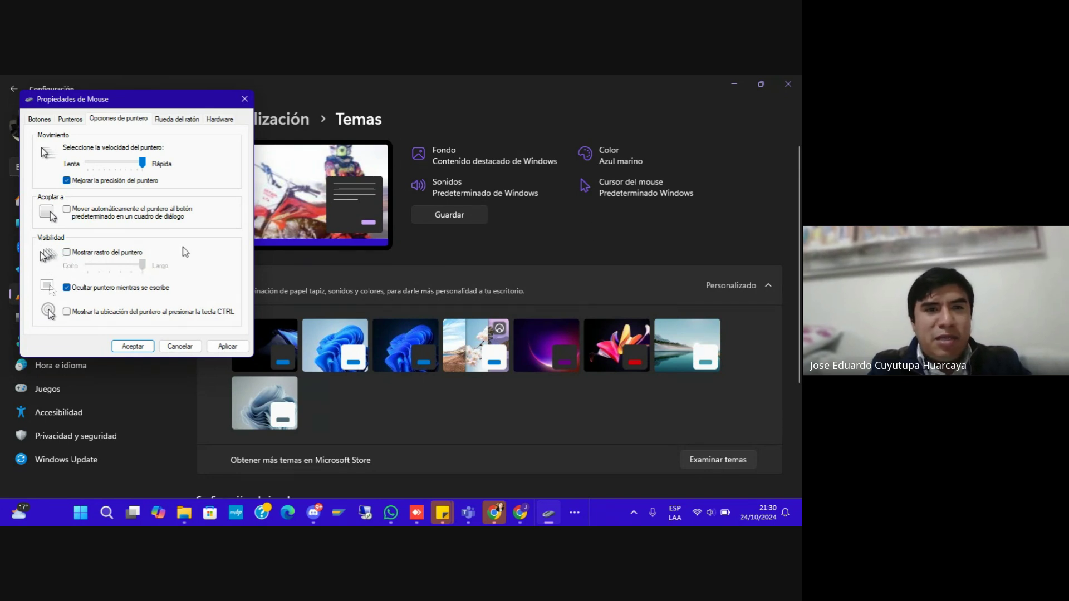
click(67, 254)
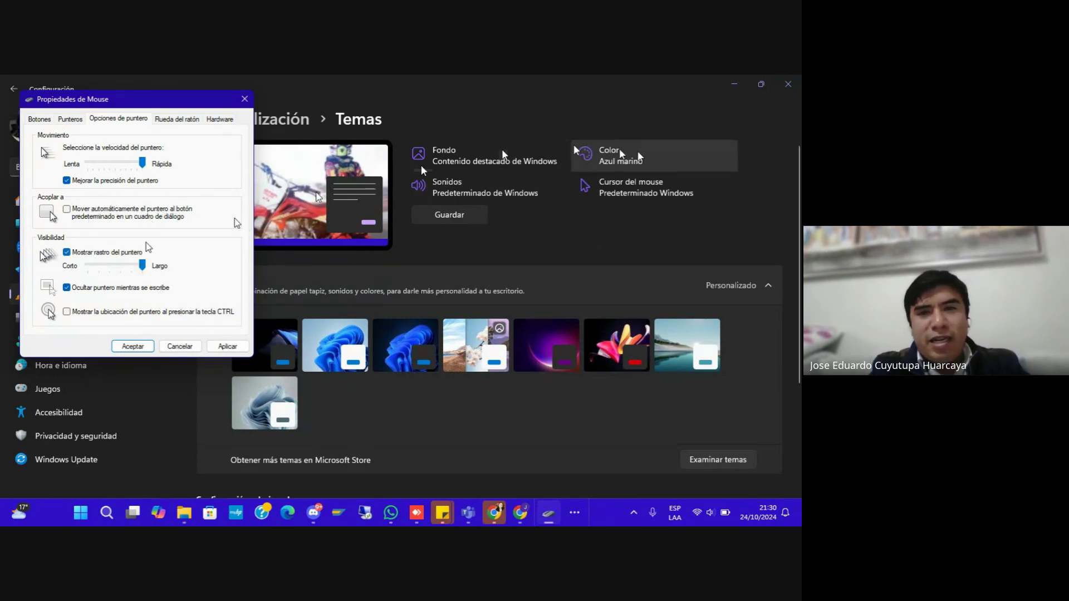
click(67, 252)
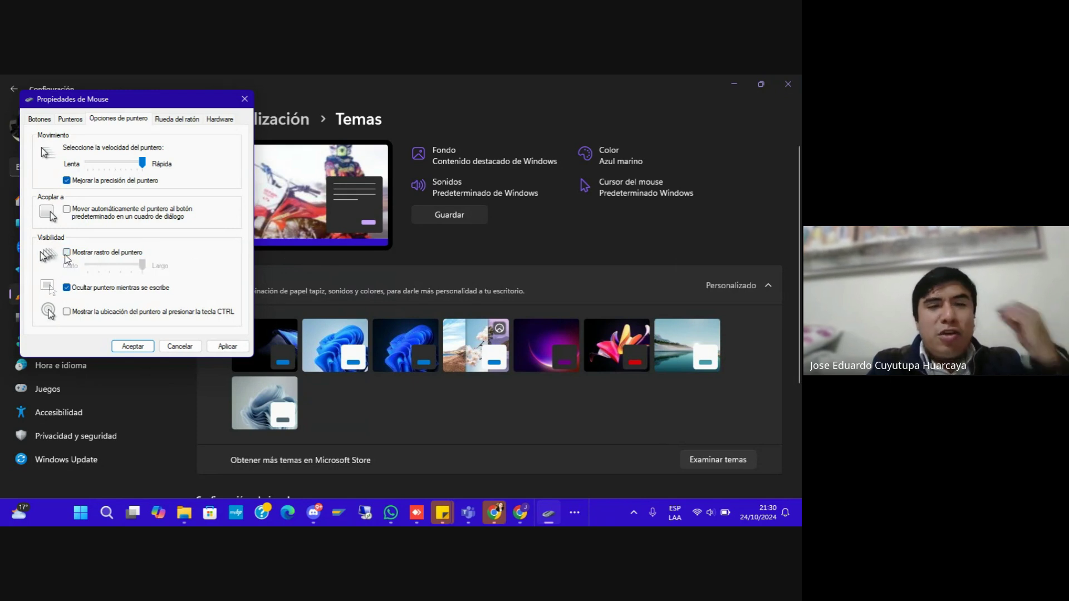
- Enable "Mostrar la ubicación del puntero al presionar la tecla CTRL", apply it and accept the mouse properties
click(67, 312)
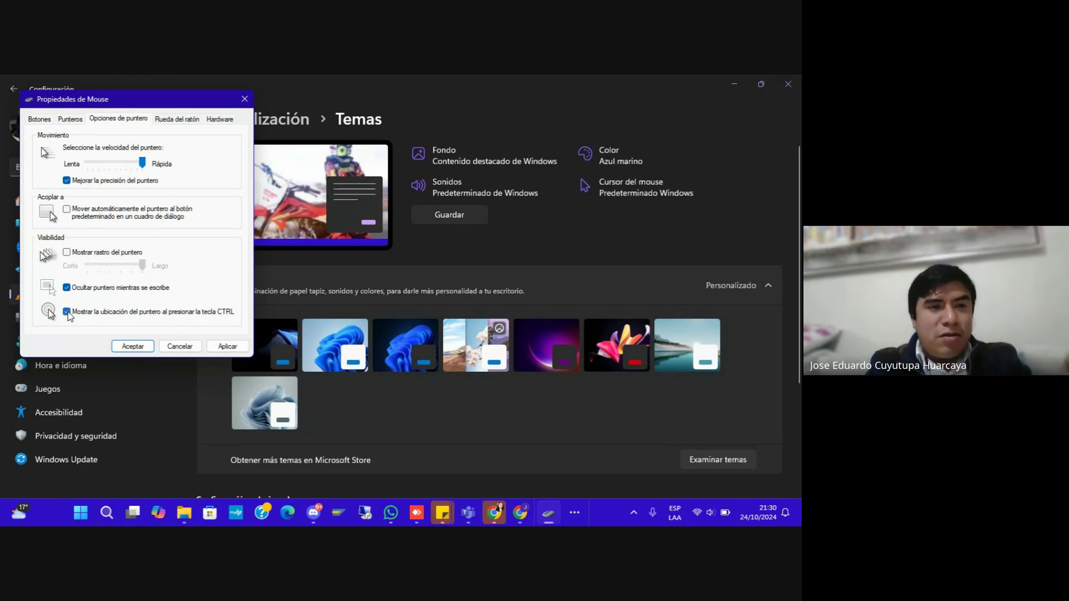
click(218, 347)
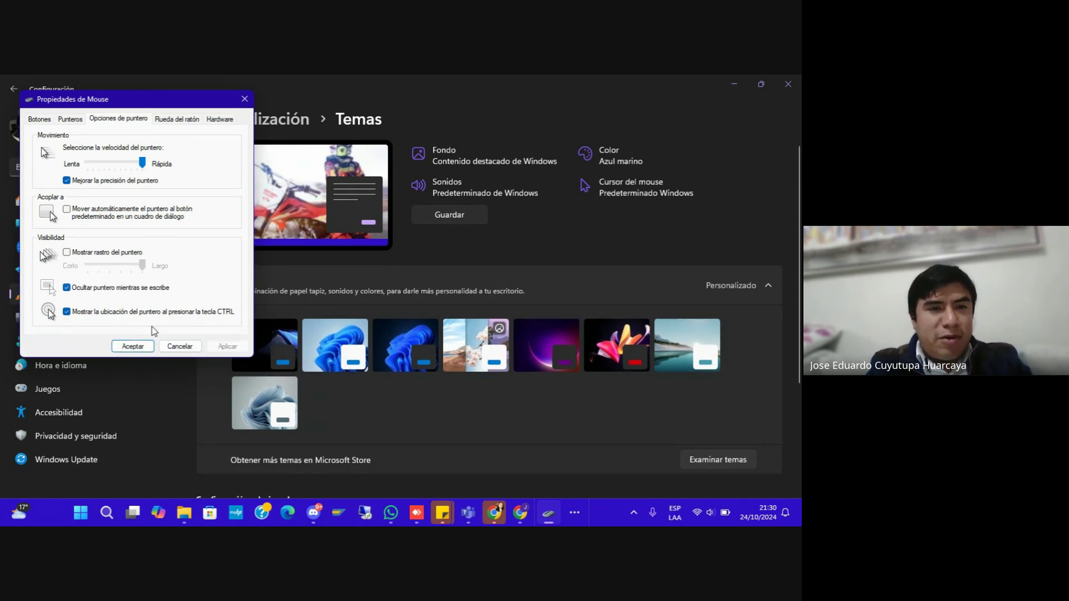
click(144, 347)
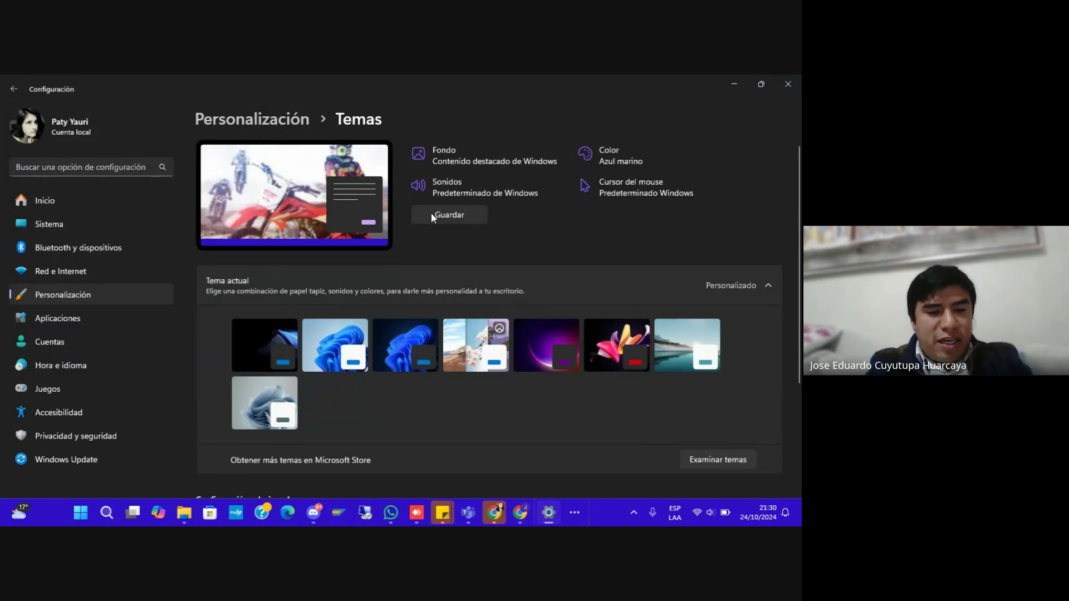
- Trigger the pointer location circles repeatedly over different parts of the Temas page to demonstrate the option
key(ctrl)
key(ctrl)
key(ctrl)
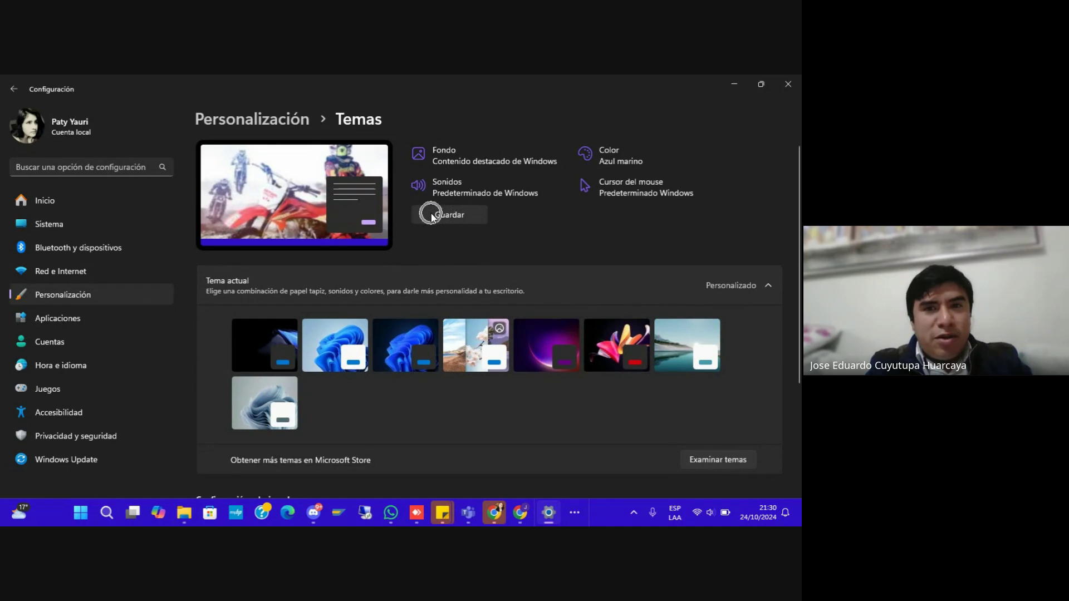
key(ctrl)
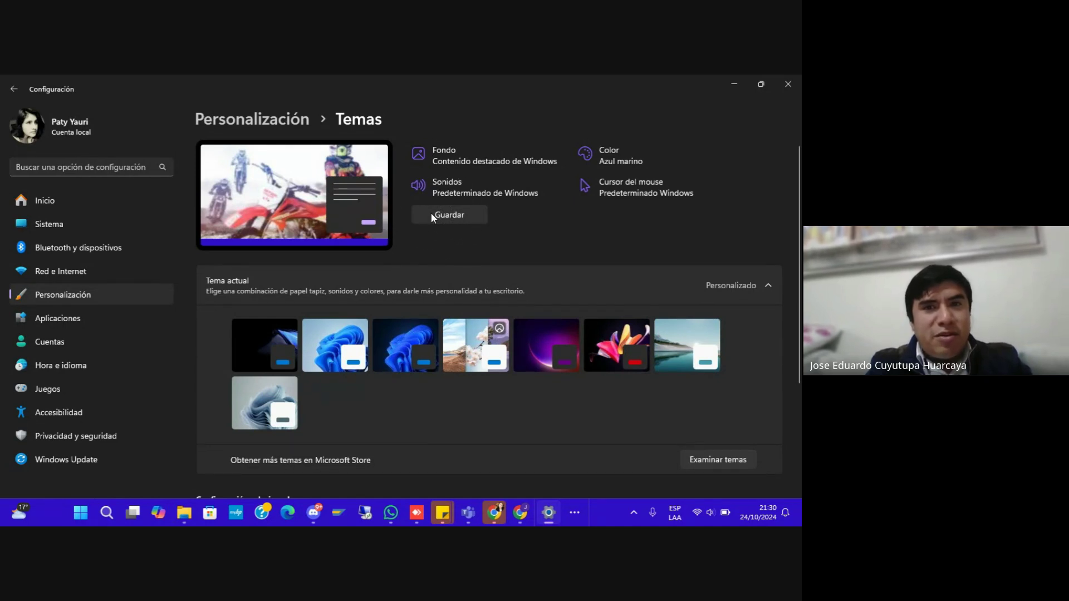
key(ctrl)
key(ctrl)
key(ctrl)
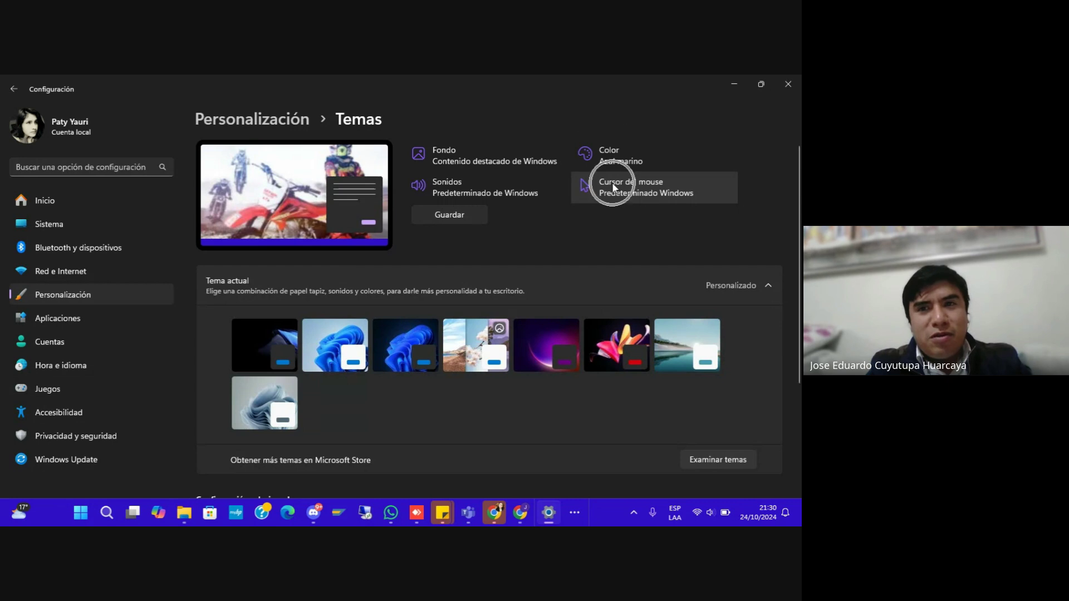
key(ctrl)
key(ctrl)
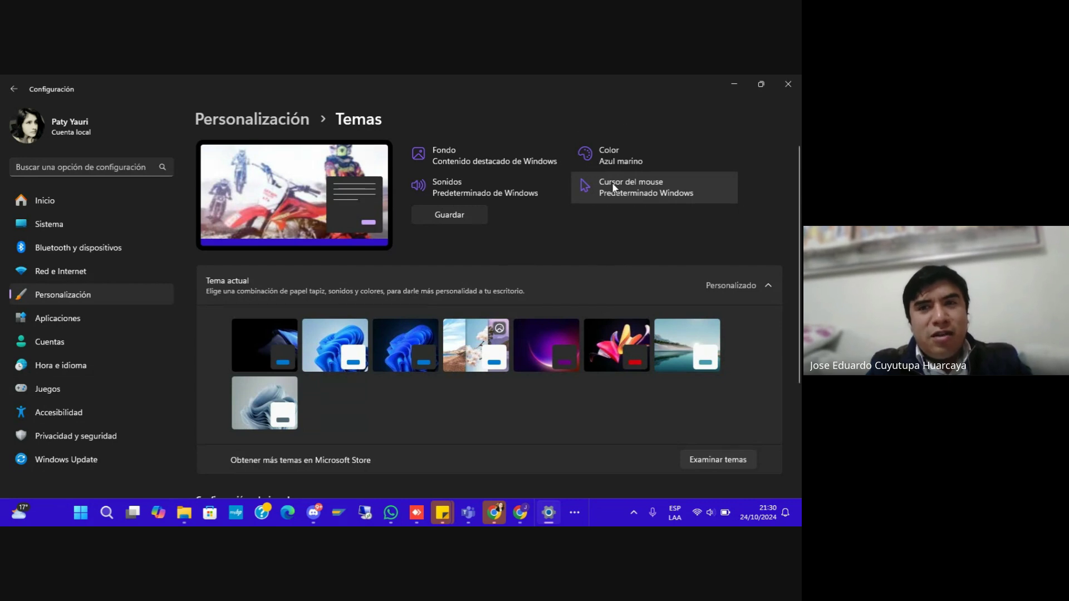
key(ctrl)
key(ctrl)
key(ctrl)
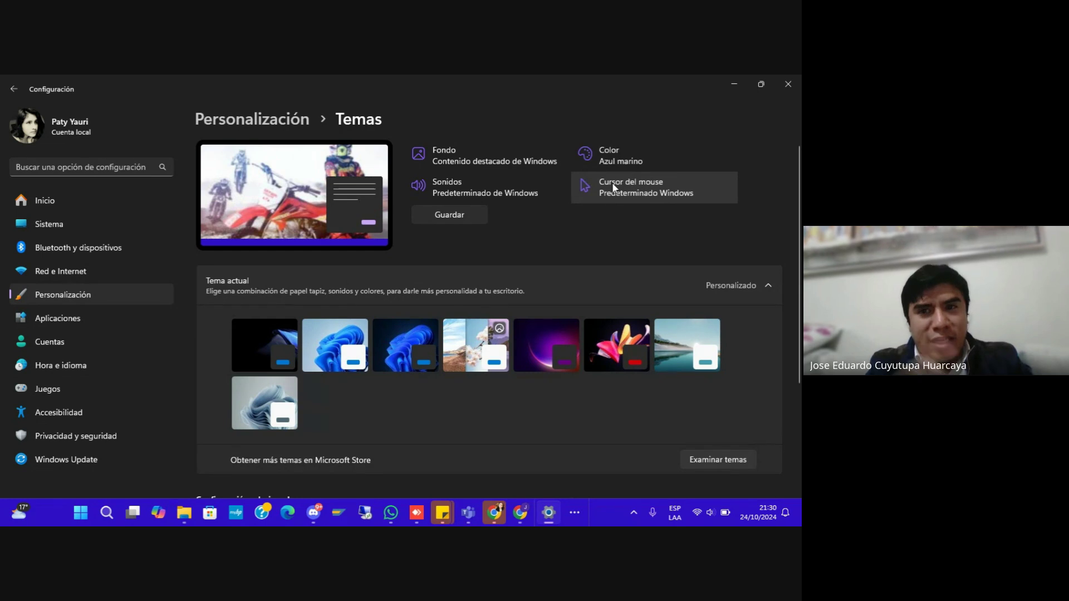
key(ctrl)
key(ctrl)
key(ctrl)
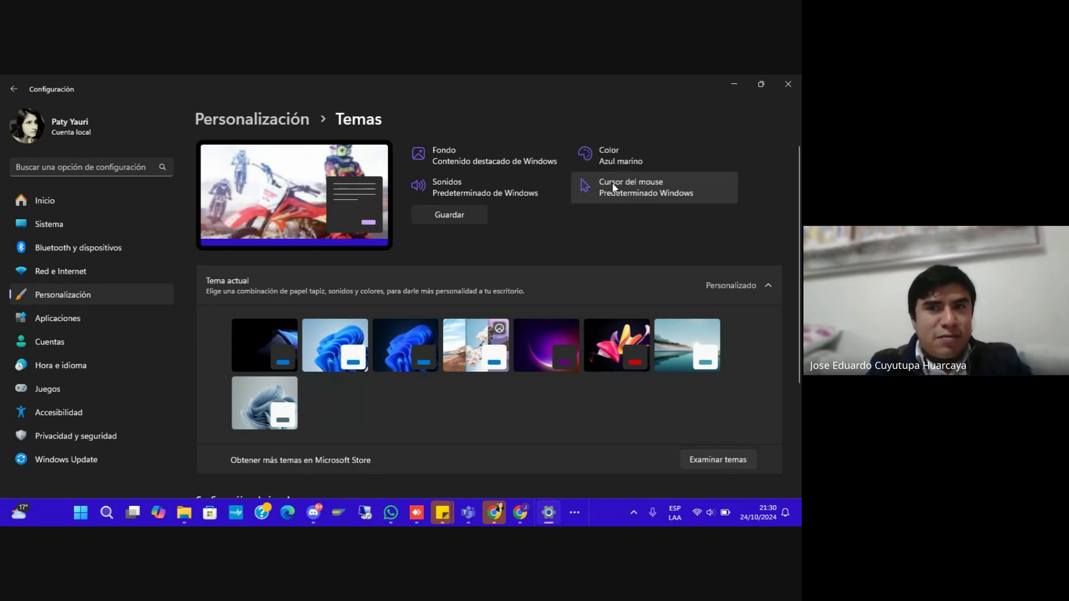
key(ctrl)
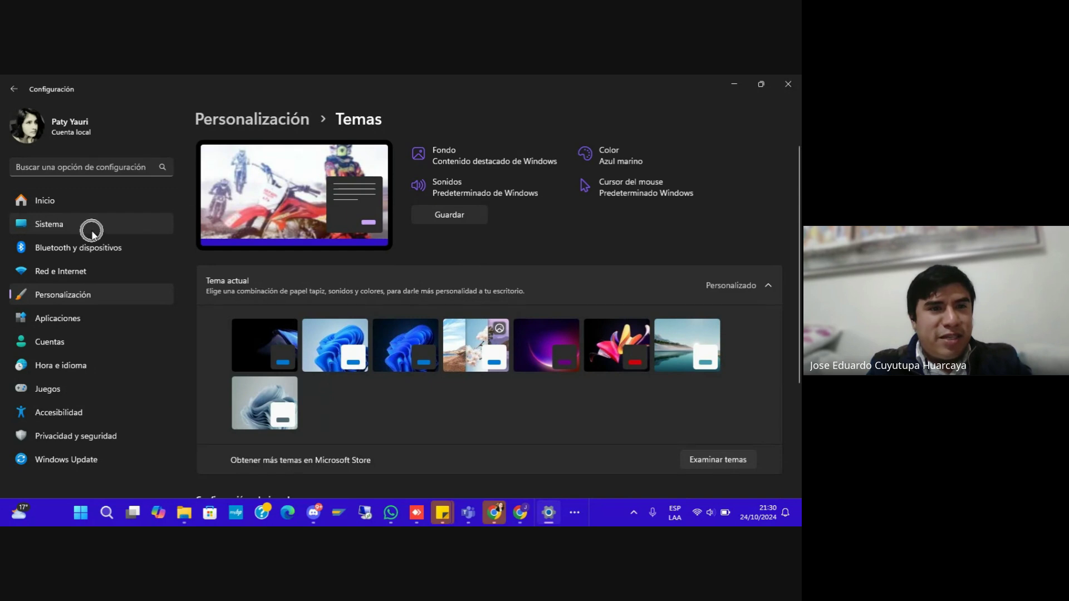
key(ctrl)
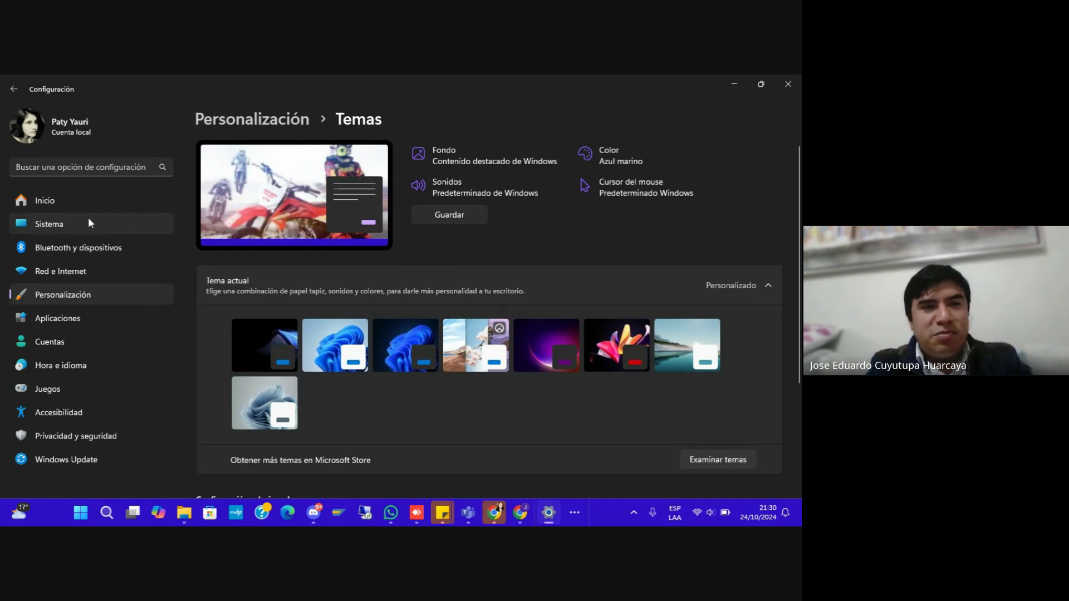
key(ctrl)
key(ctrl)
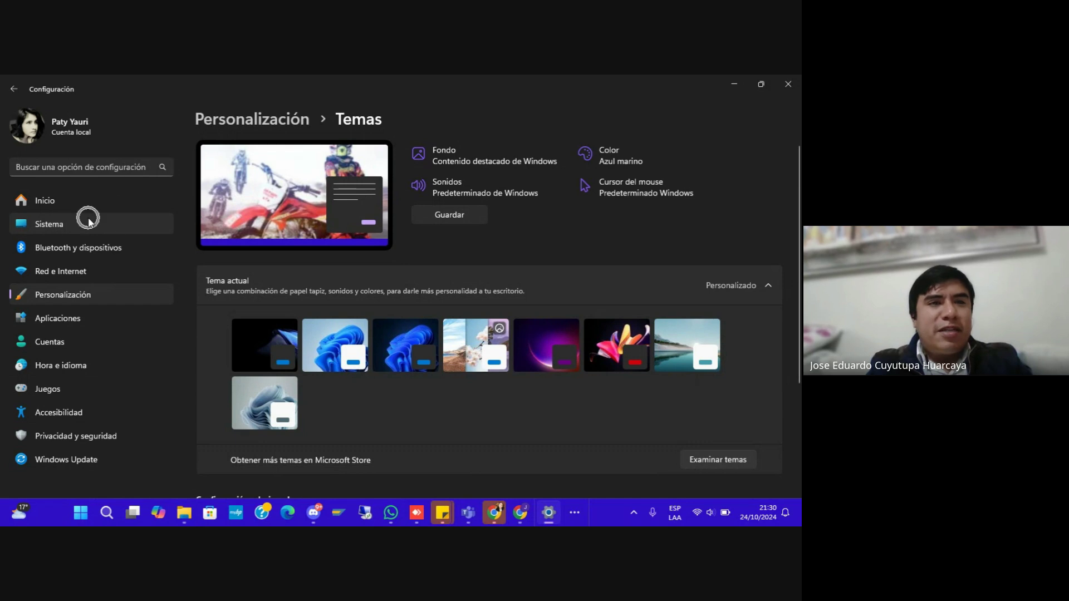
- Switch to the Chrome window with the TEMA 2 PDF and bring up the Google Meet call
key(super+Tab)
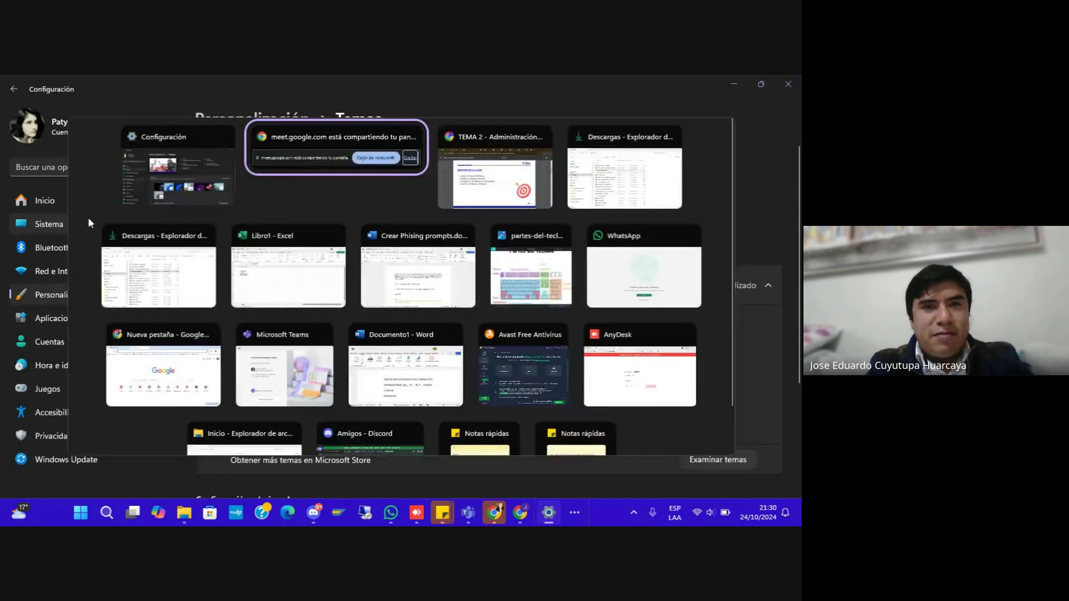
key(Right)
key(Return)
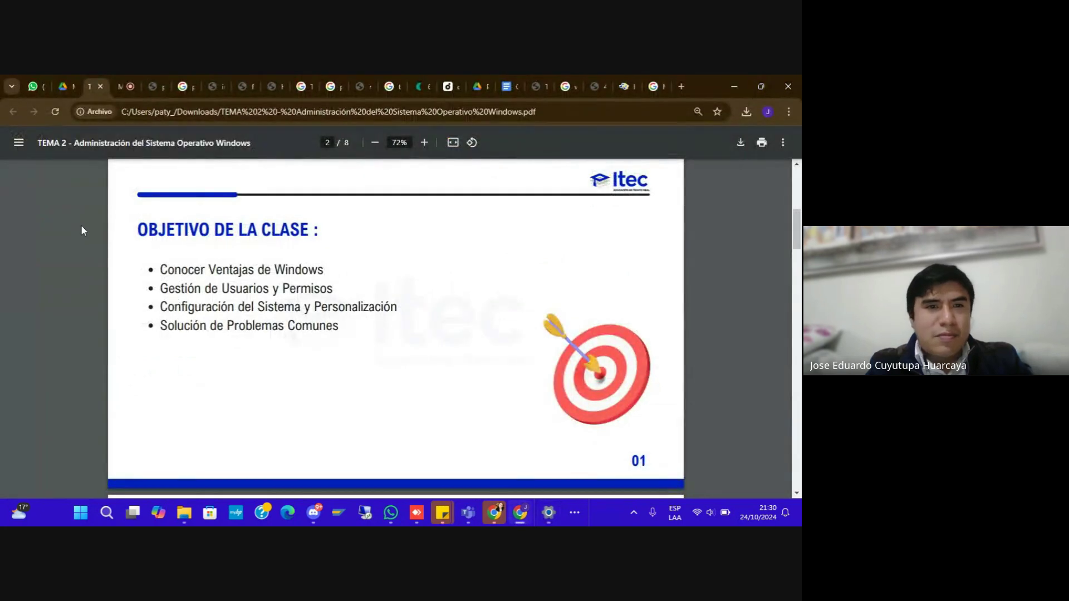
click(127, 82)
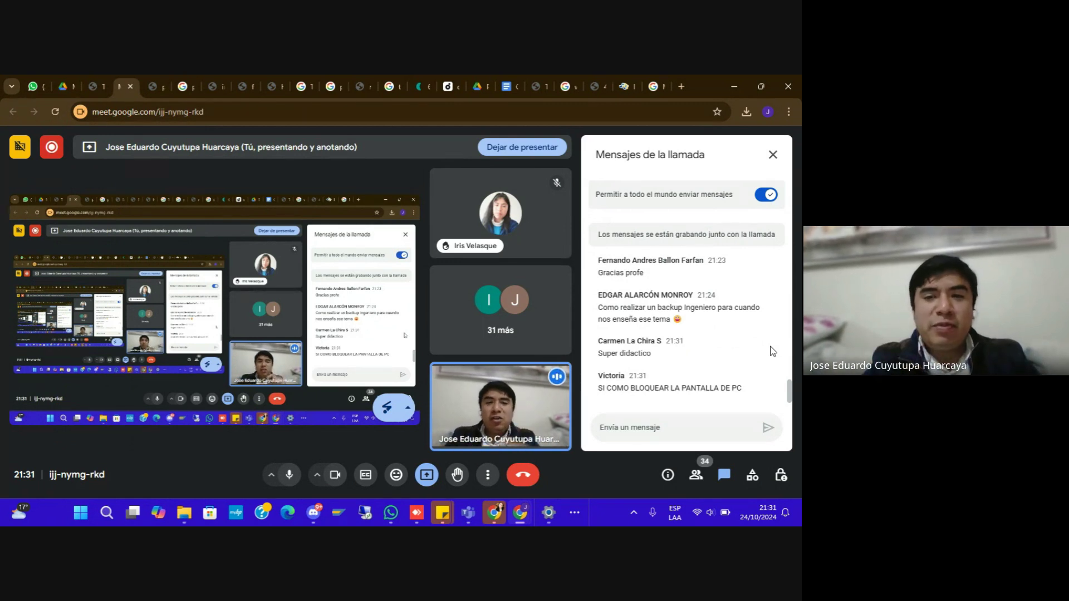
- Answer the question about locking the PC screen by sending "wINDOWS + L" in the call chat
click(677, 428)
text(wIND)
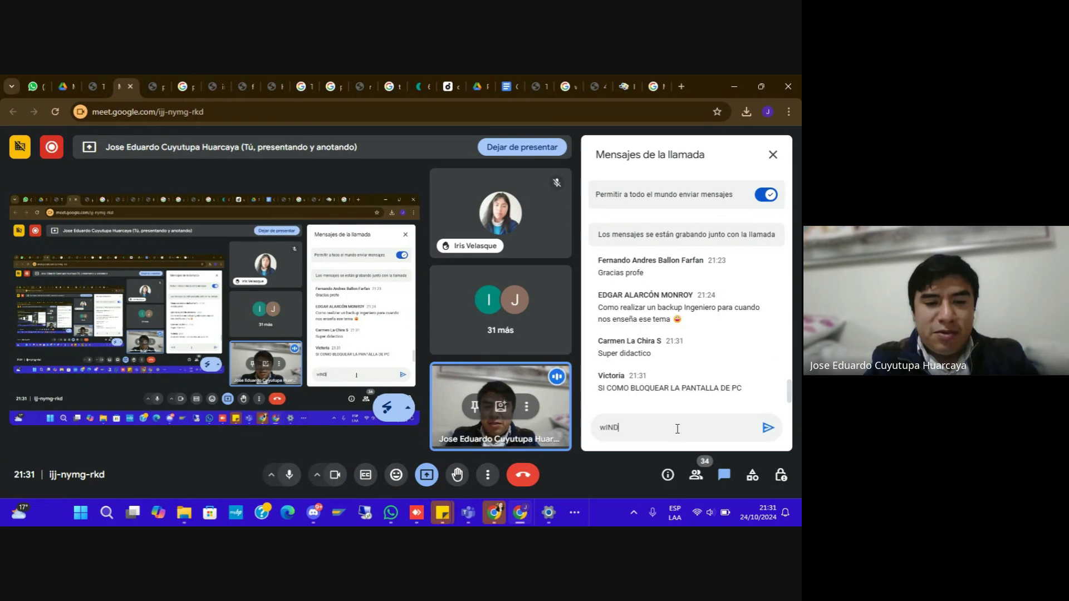
text(OWS + l)
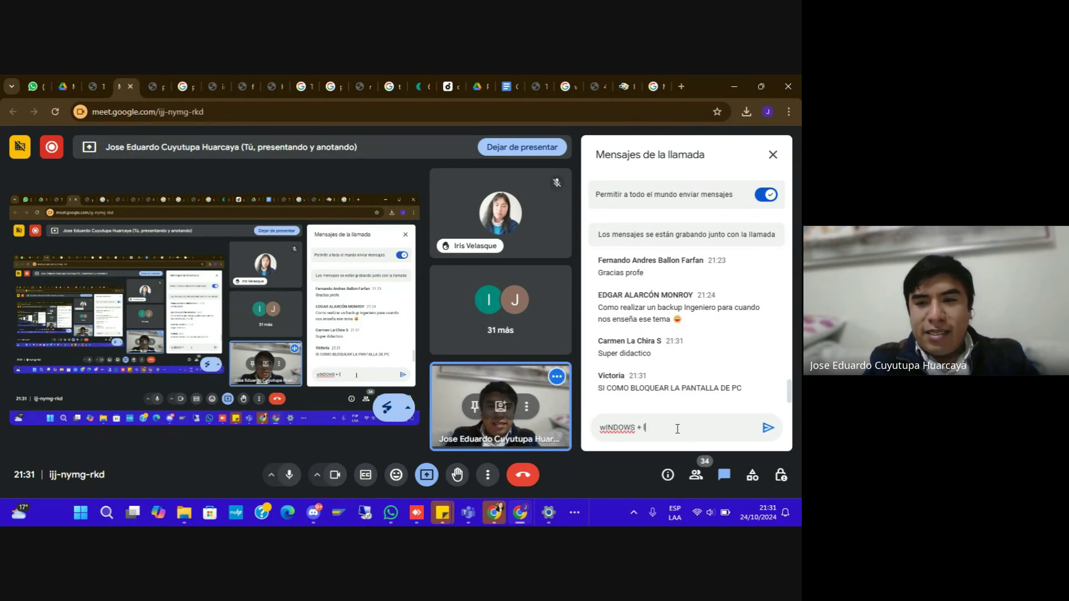
key(BackSpace)
key(BackSpace)
key(BackSpace)
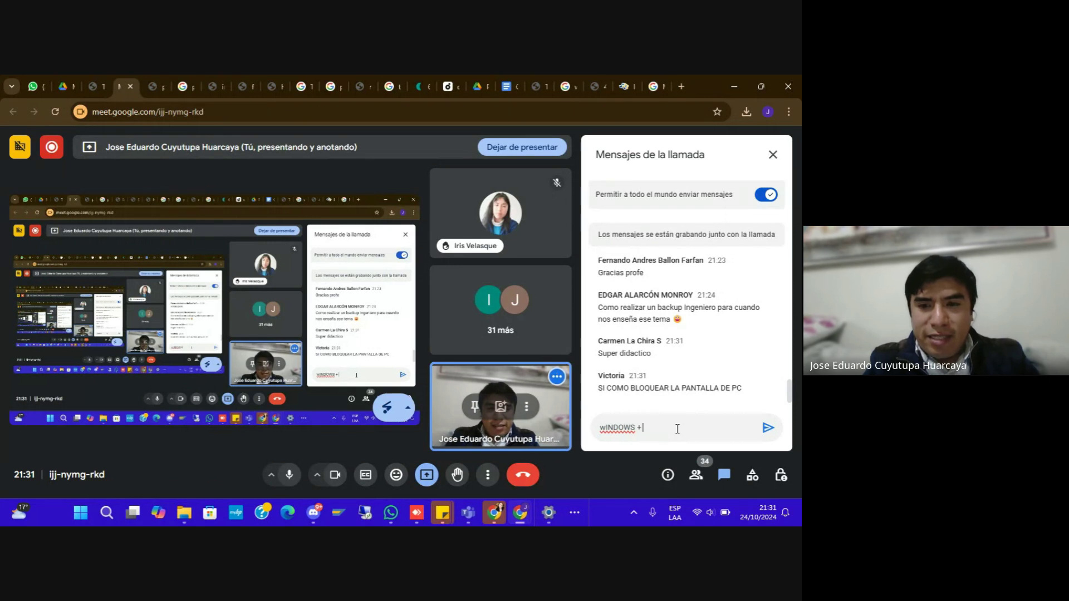
key(Return)
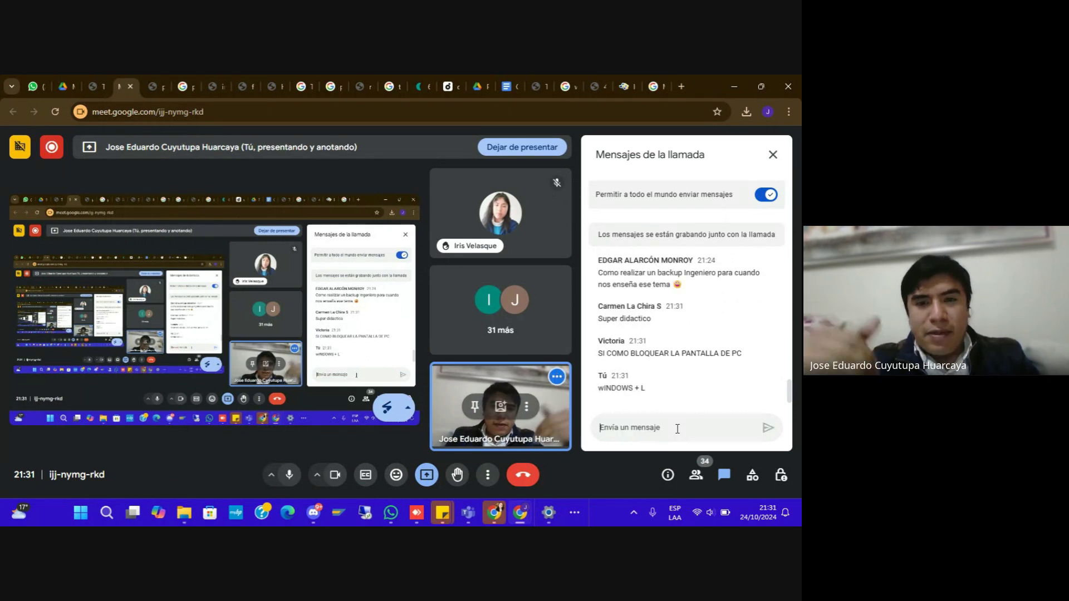